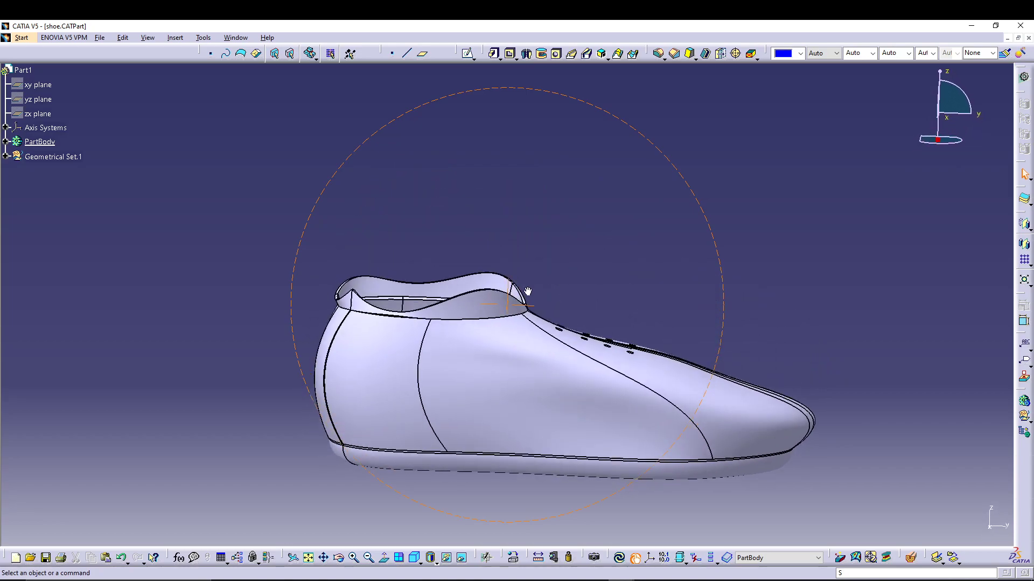
- Orbit the finished shoe from several angles, browse Geometrical Set.1, and return to isometric view
{"action": "middle_click_drag", "start_coordinate": [626, 215], "coordinate": [563, 362]}
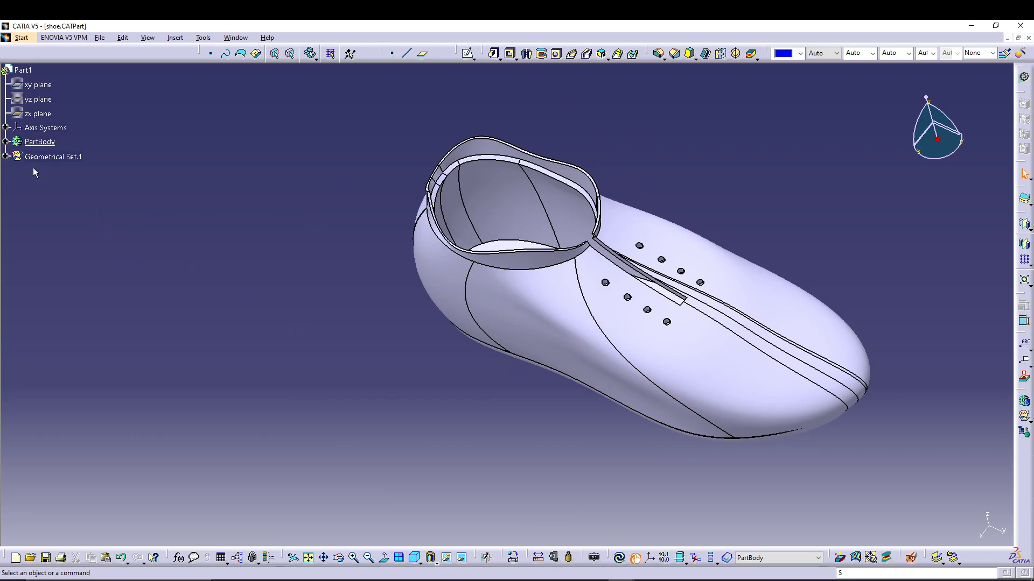
{"action": "left_click", "coordinate": [5, 156]}
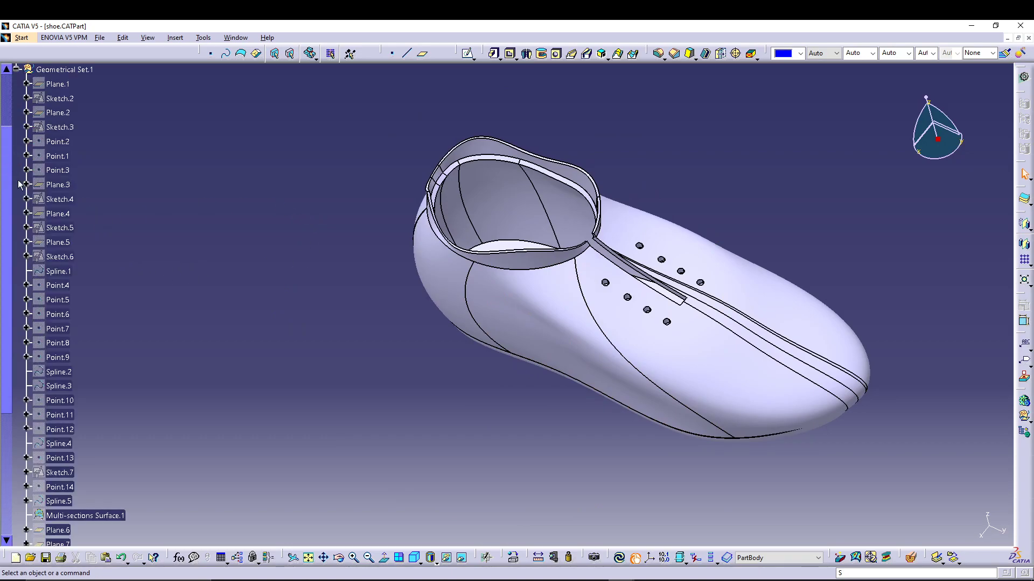
{"action": "left_click", "coordinate": [17, 70]}
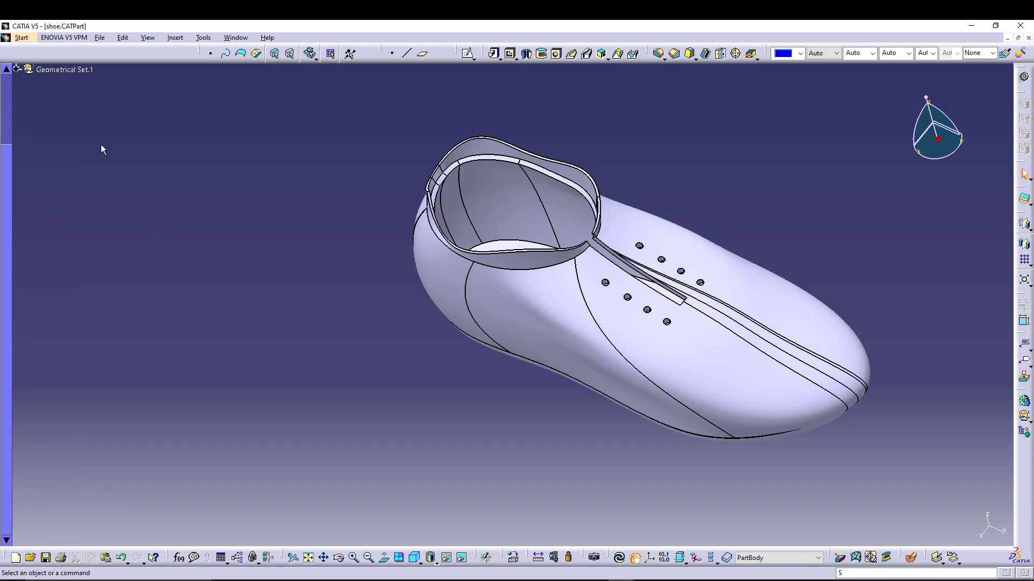
{"action": "middle_click_drag", "start_coordinate": [310, 226], "coordinate": [592, 269]}
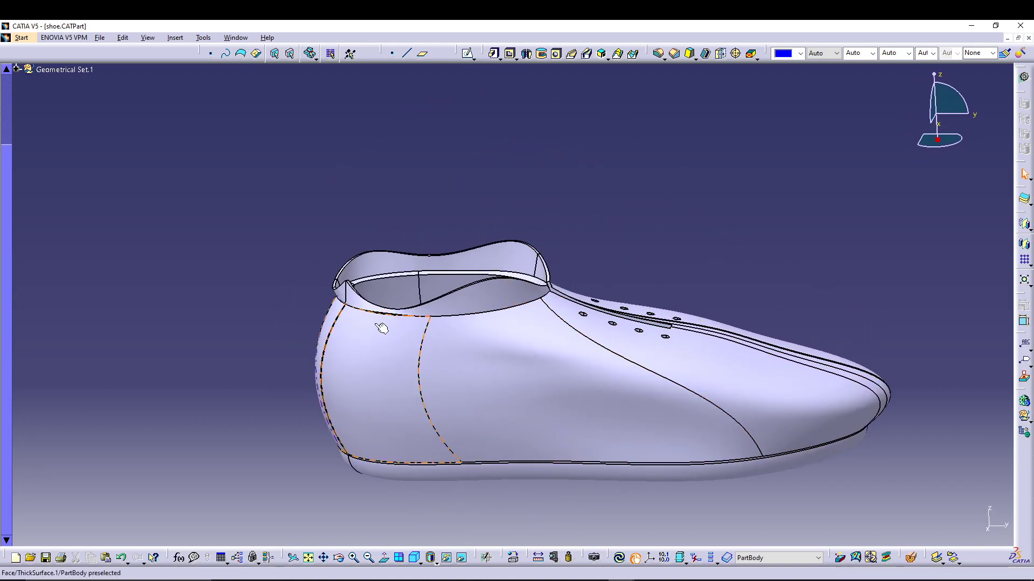
{"action": "middle_click_drag", "start_coordinate": [687, 214], "coordinate": [732, 239]}
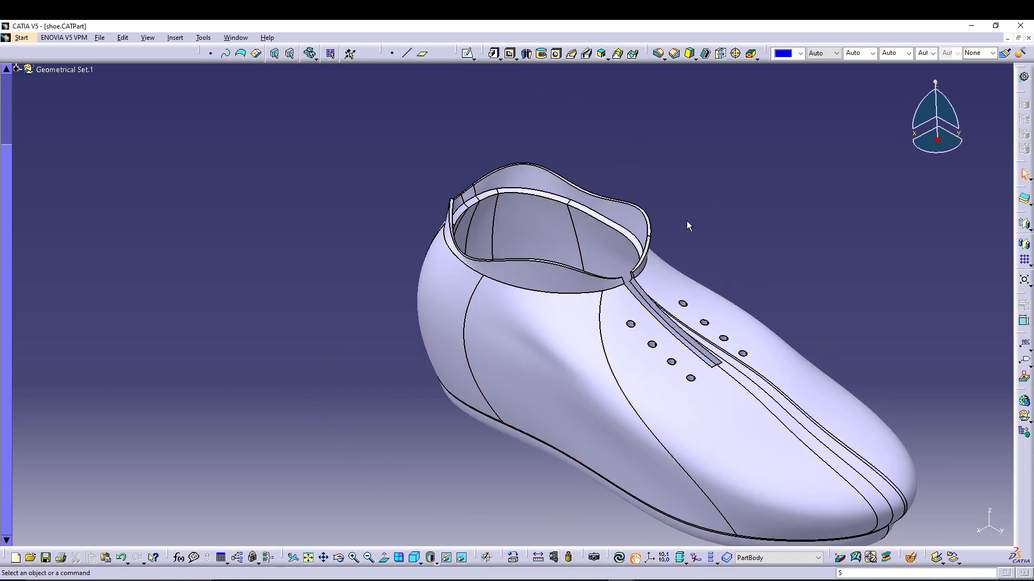
{"action": "middle_click_drag", "start_coordinate": [366, 280], "coordinate": [587, 310]}
{"action": "left_click", "coordinate": [414, 558]}
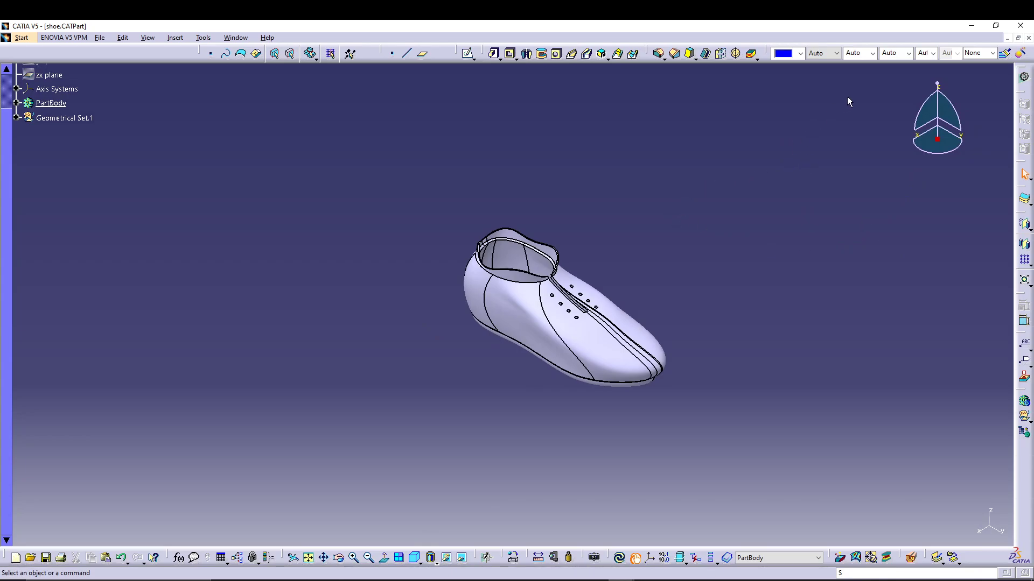
- Close shoe.CATPart and start a new part in Generative Shape Design
{"action": "left_click", "coordinate": [1028, 38]}
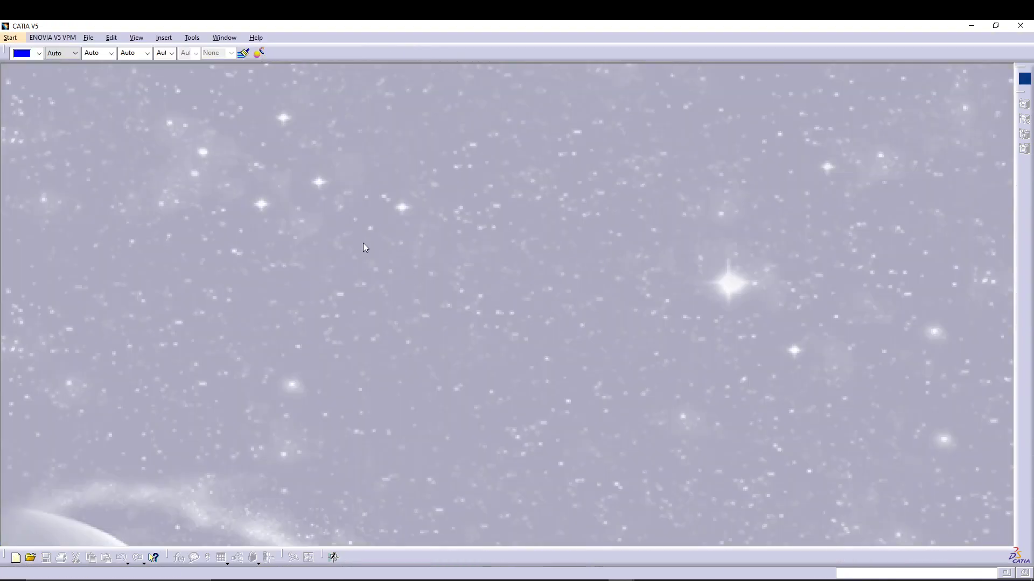
{"action": "left_click", "coordinate": [10, 38]}
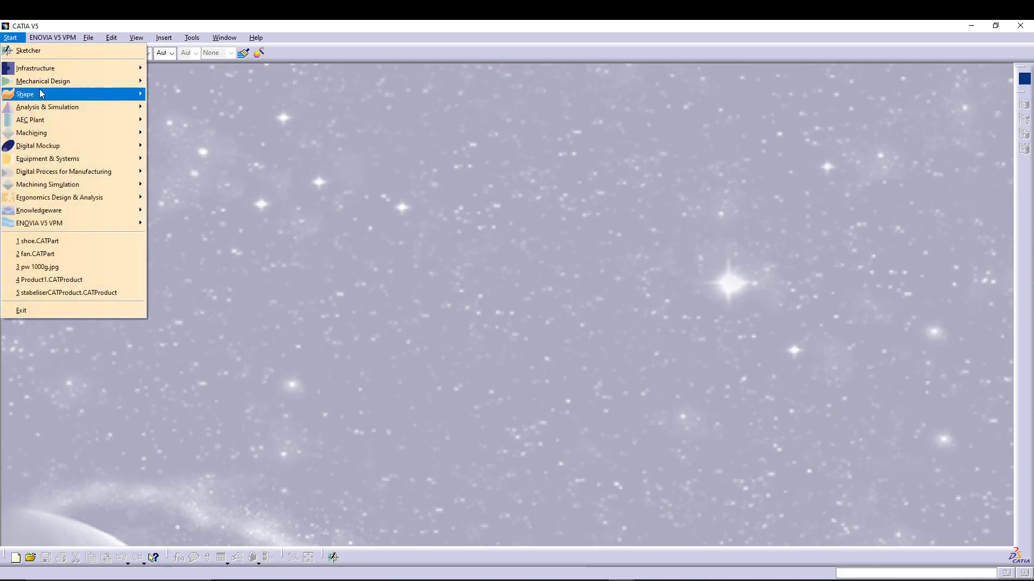
{"action": "mouse_move", "coordinate": [55, 94]}
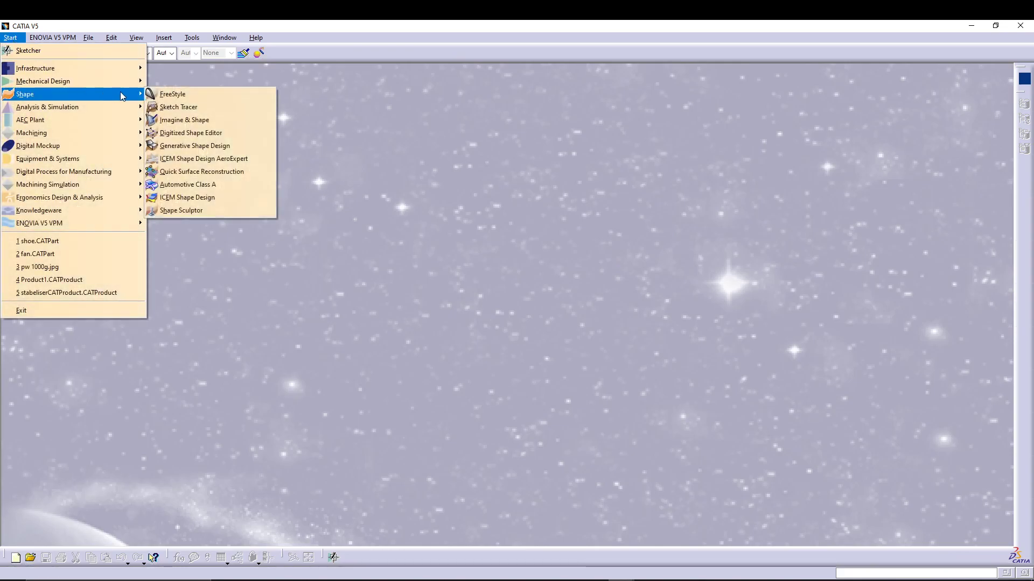
{"action": "left_click", "coordinate": [203, 150]}
{"action": "left_click", "coordinate": [940, 531]}
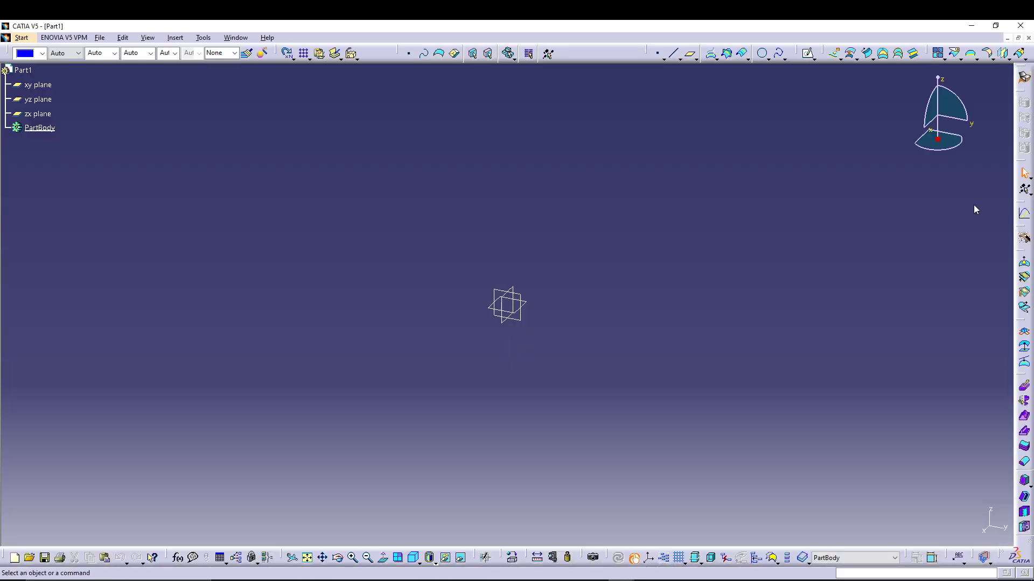
- Insert a standard axis system into Part1
{"action": "left_click", "coordinate": [179, 39]}
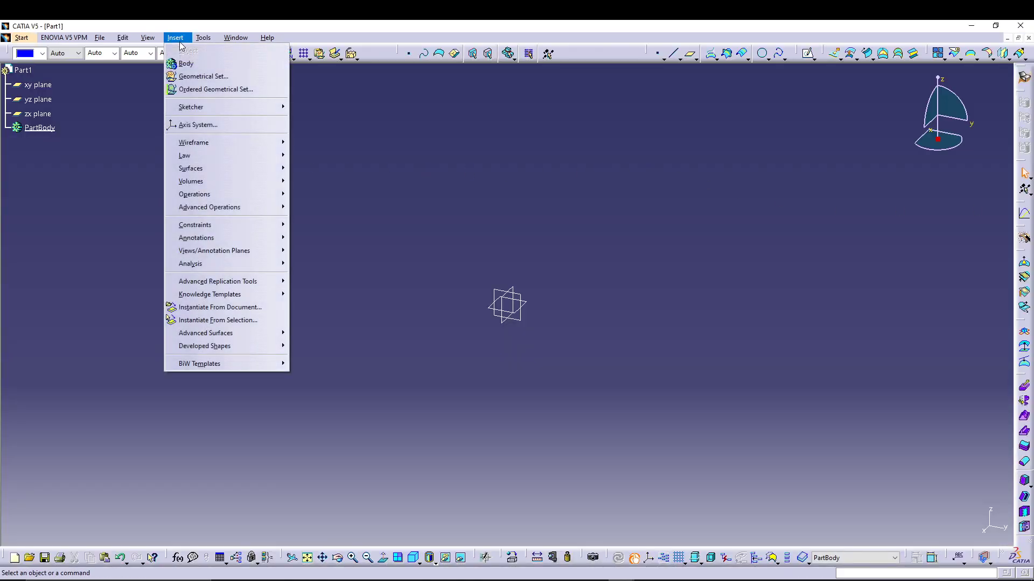
{"action": "left_click", "coordinate": [201, 125]}
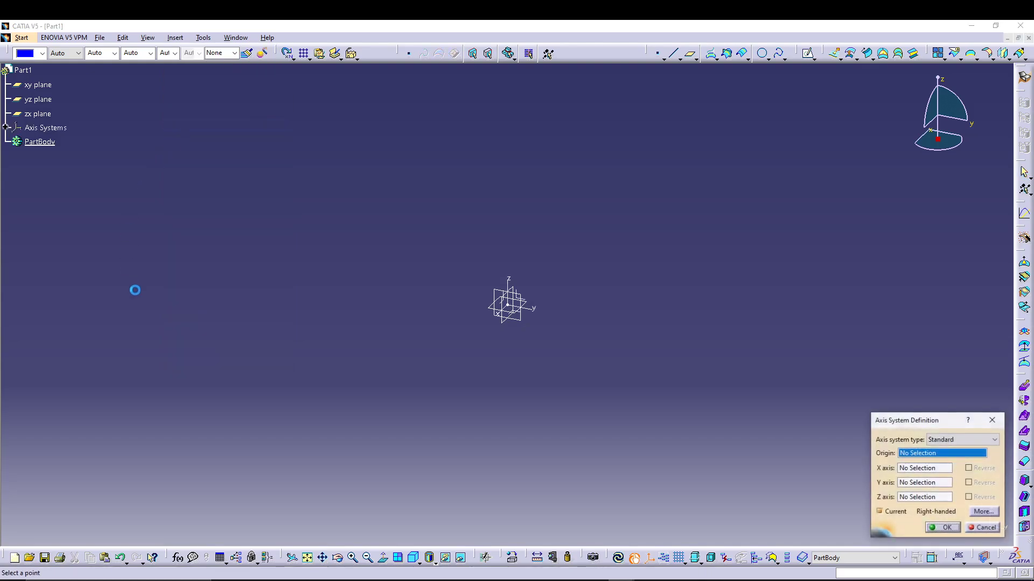
{"action": "left_click", "coordinate": [942, 527]}
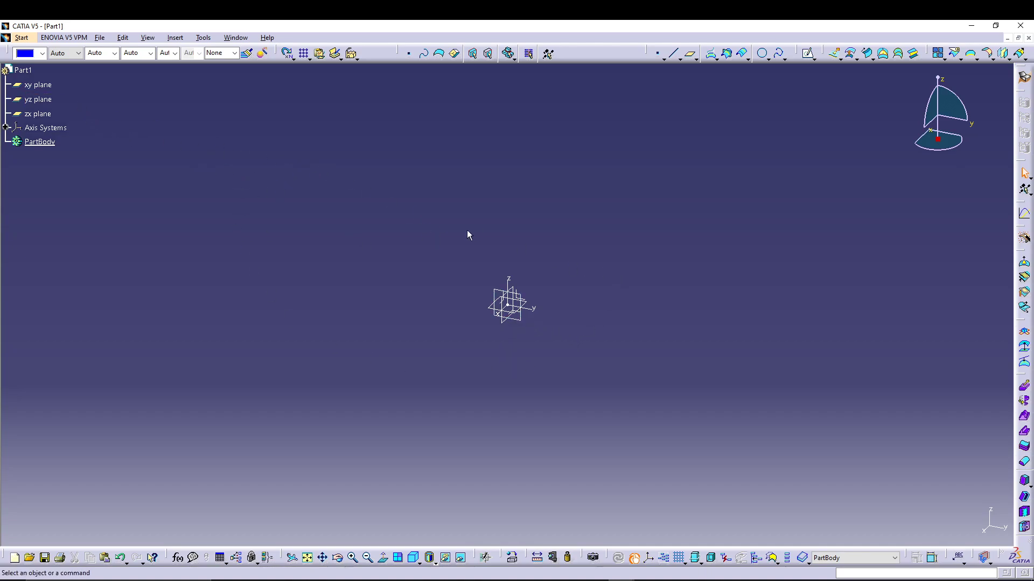
- Open a sketch on the axis system's XY plane and hide its H/V axes
{"action": "left_click", "coordinate": [517, 312]}
{"action": "left_click", "coordinate": [807, 53]}
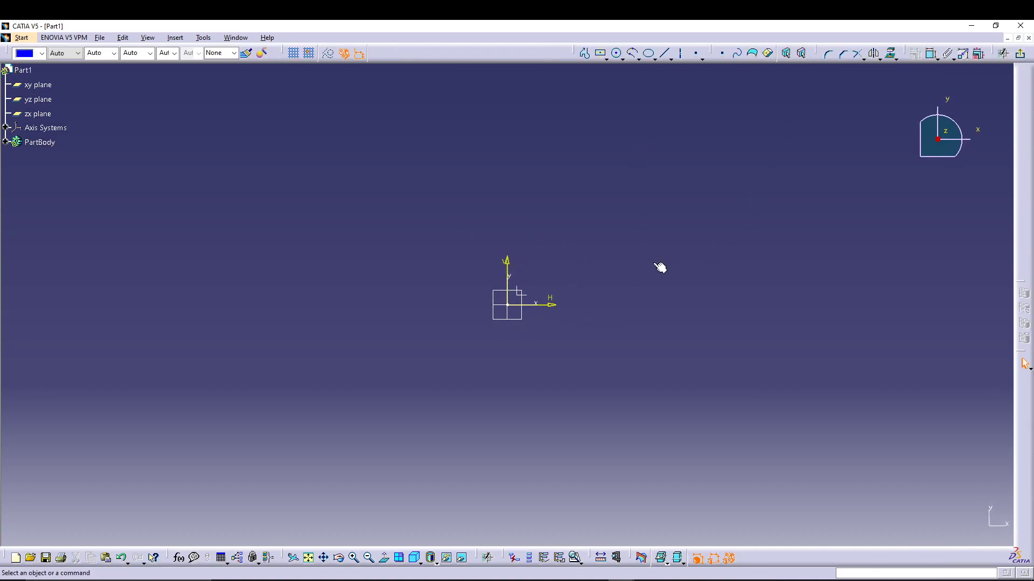
{"action": "left_click", "coordinate": [445, 559]}
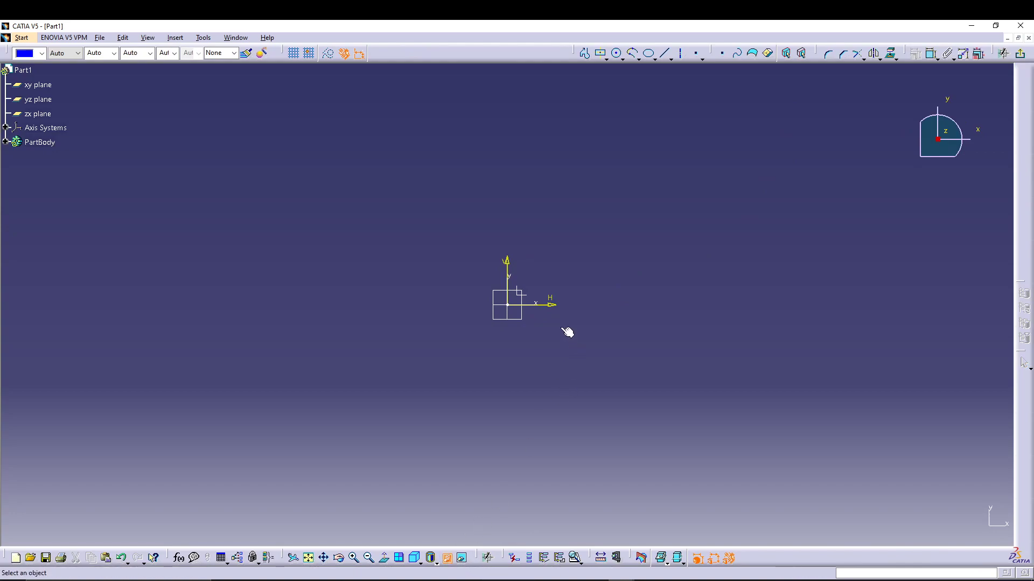
{"action": "left_click", "coordinate": [550, 305]}
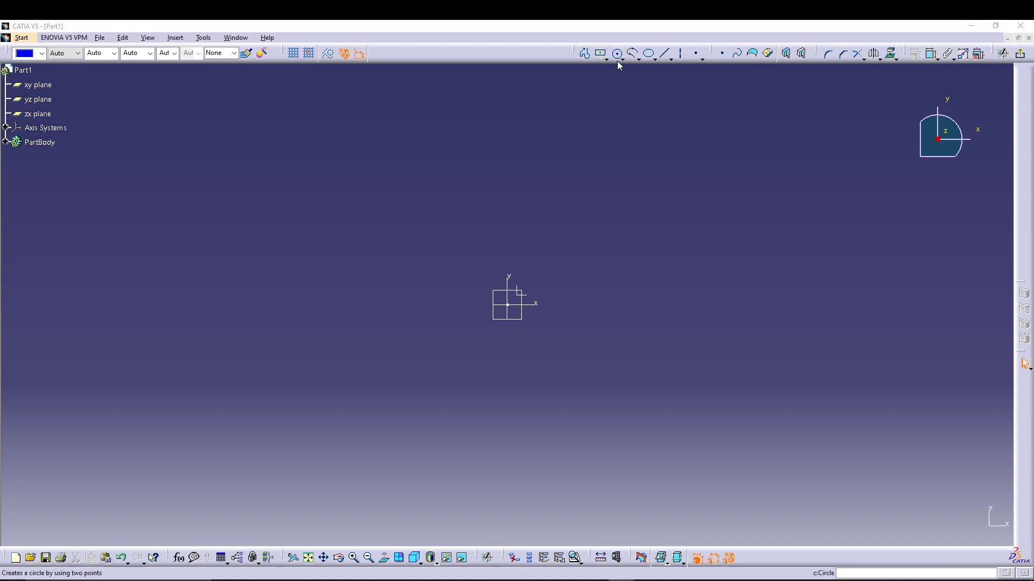
- Start a spline at the top and place points down the right side to the bottom
{"action": "left_click", "coordinate": [653, 58]}
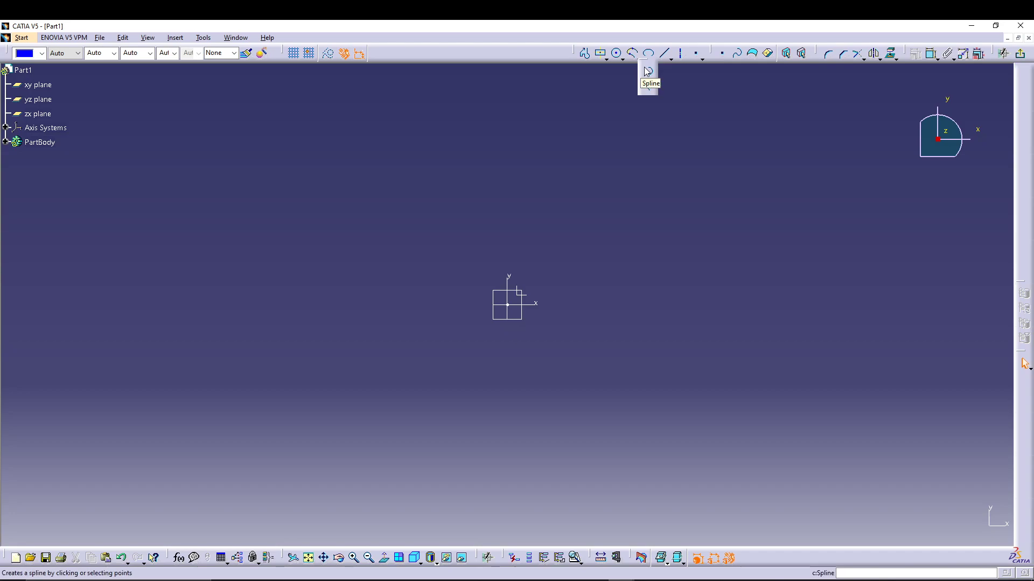
{"action": "left_click", "coordinate": [648, 72]}
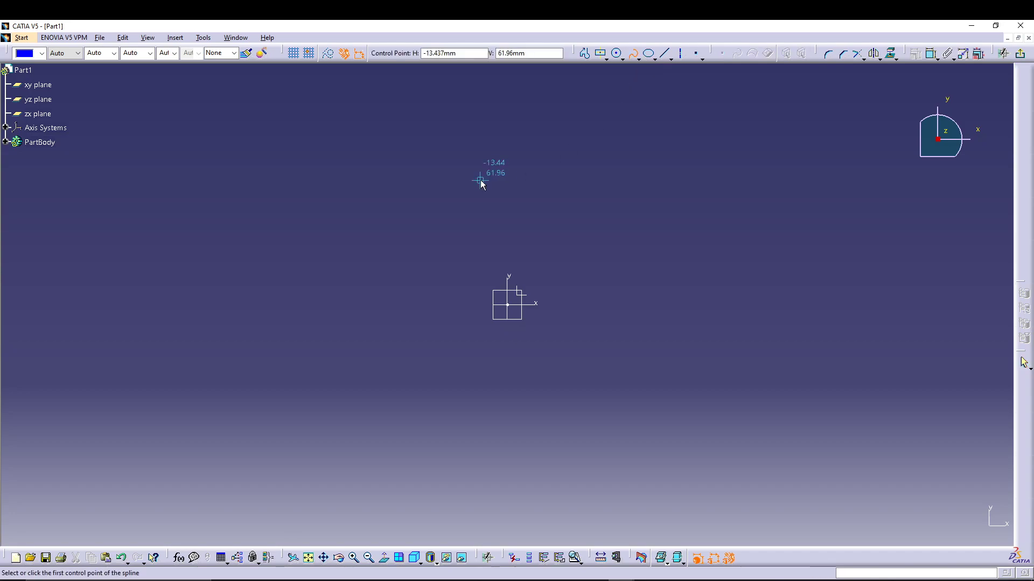
{"action": "left_click", "coordinate": [492, 85]}
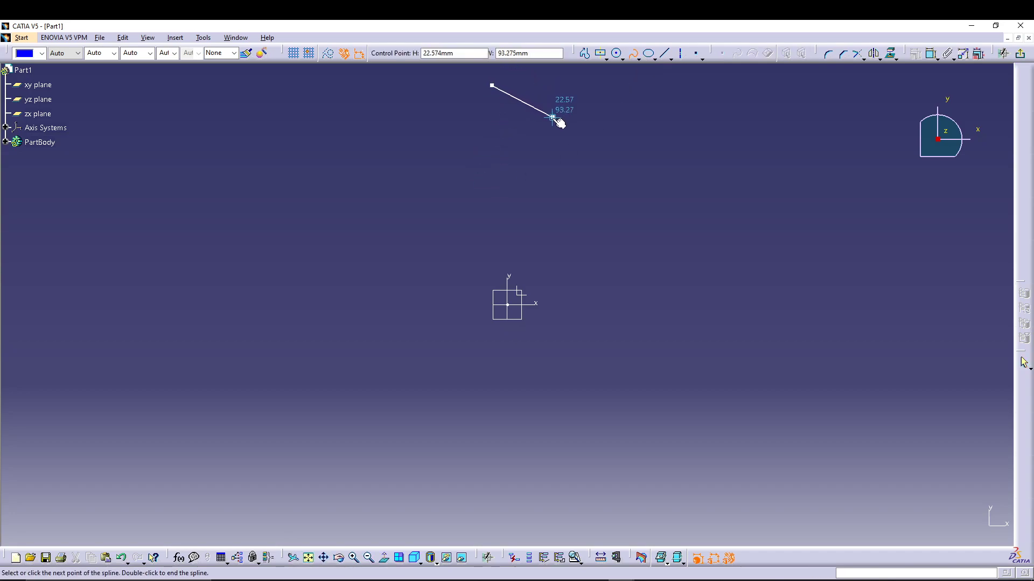
{"action": "left_click", "coordinate": [552, 117]}
{"action": "left_click", "coordinate": [582, 189]}
{"action": "left_click", "coordinate": [587, 319]}
{"action": "left_click", "coordinate": [593, 429]}
{"action": "left_click", "coordinate": [553, 514]}
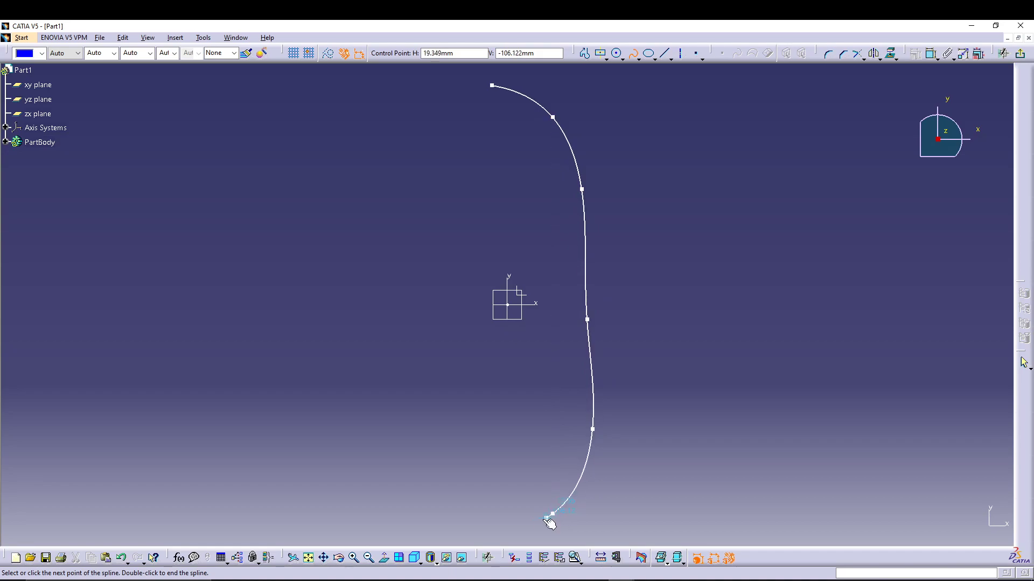
- Continue the spline up the left side and close it into a loop
{"action": "left_click", "coordinate": [507, 519]}
{"action": "left_click", "coordinate": [448, 438]}
{"action": "left_click", "coordinate": [438, 295]}
{"action": "left_click", "coordinate": [415, 208]}
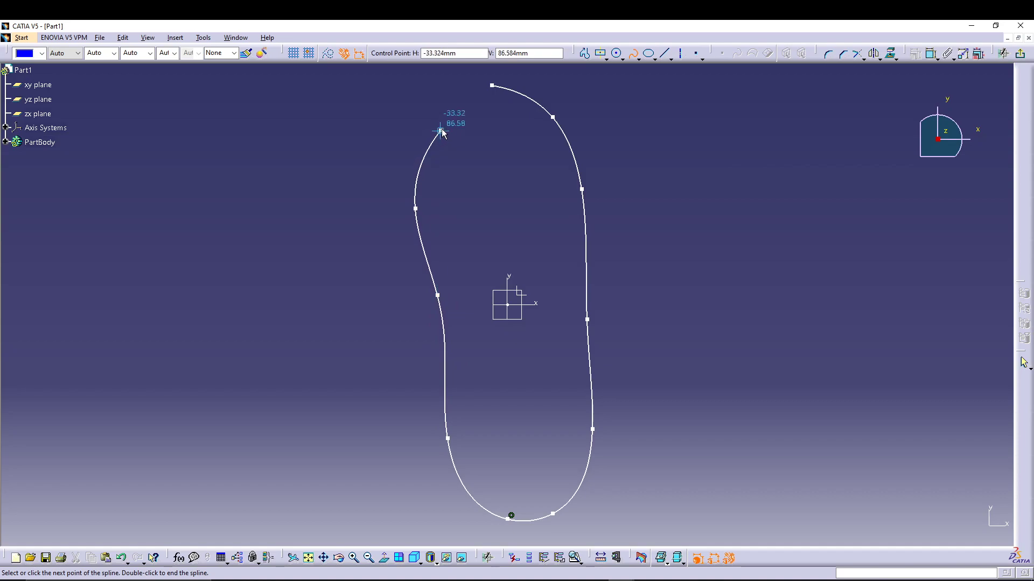
{"action": "right_click", "coordinate": [445, 126]}
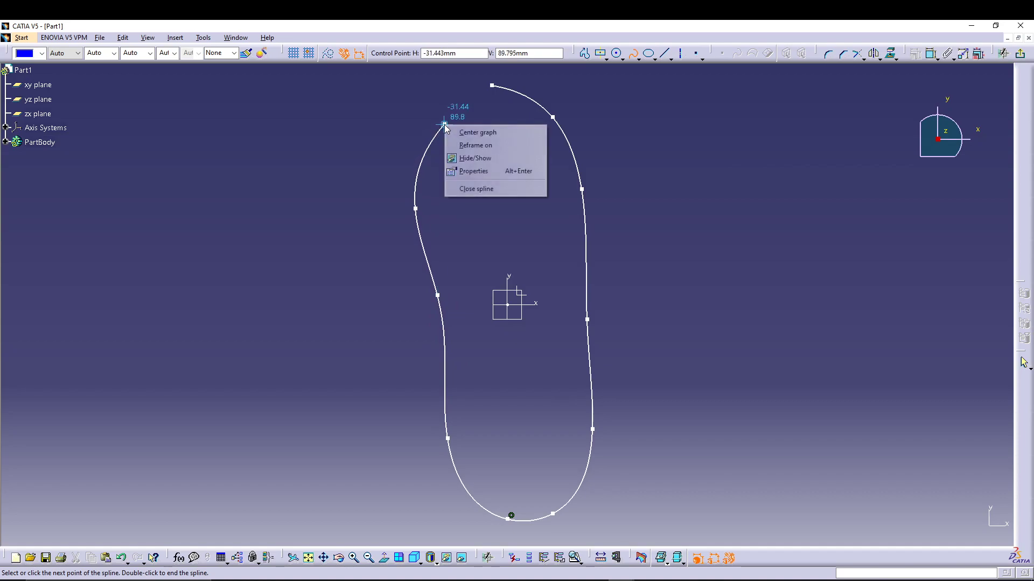
{"action": "left_click", "coordinate": [490, 188]}
{"action": "left_click", "coordinate": [700, 195]}
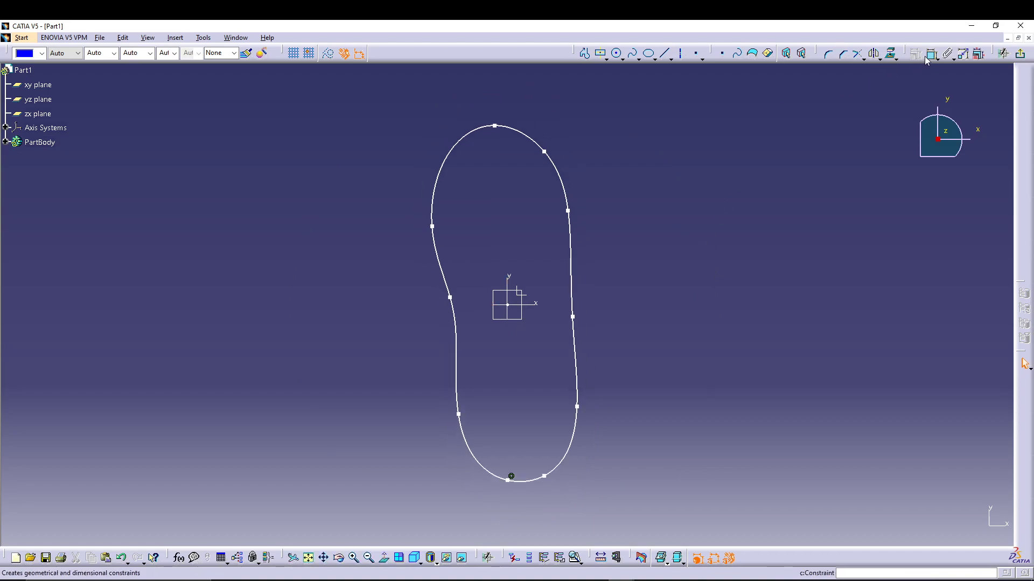
- Dimension the top spline point's height above the horizontal axis to 105
{"action": "left_click", "coordinate": [496, 126]}
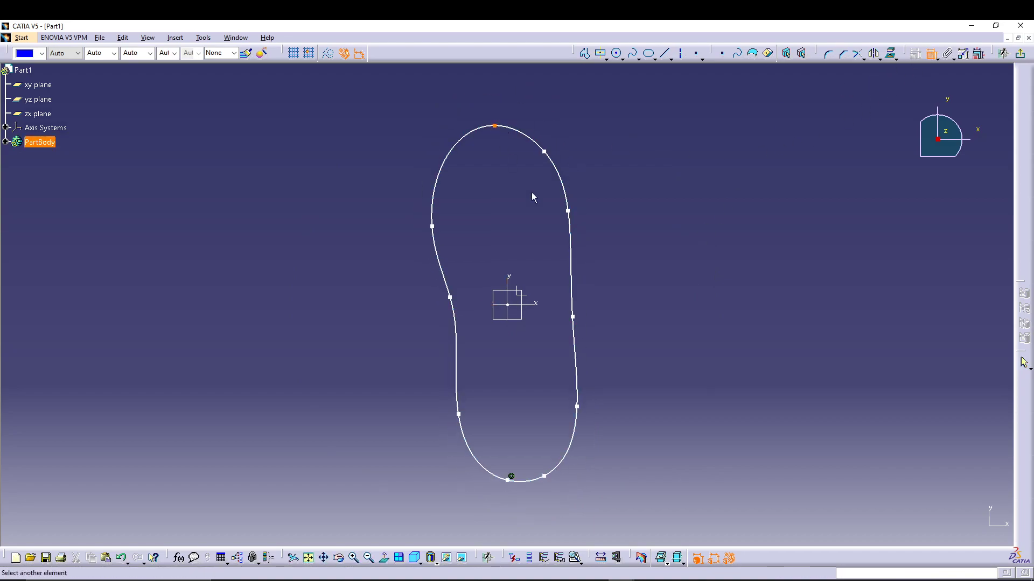
{"action": "left_click", "coordinate": [536, 305]}
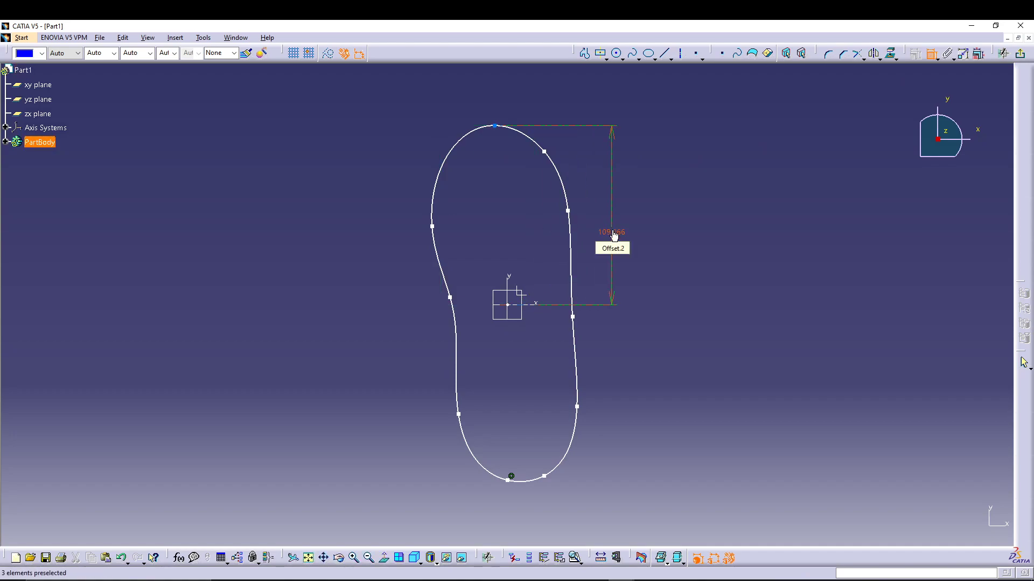
{"action": "double_click", "coordinate": [614, 236]}
{"action": "type", "text": "105"}
{"action": "key", "text": "Return"}
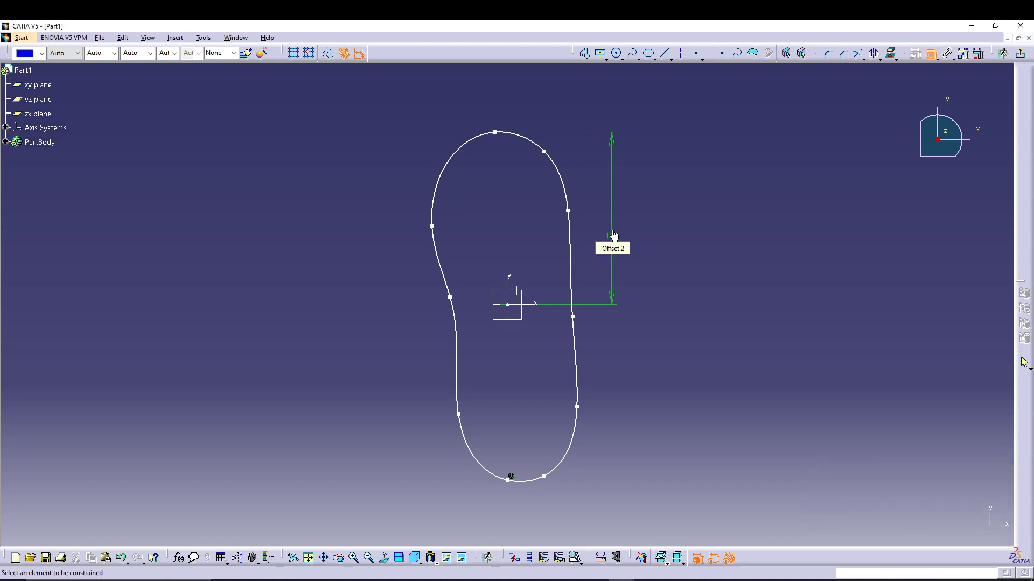
- Set the top point's horizontal distance from the vertical axis to 16.5
{"action": "left_click", "coordinate": [494, 132]}
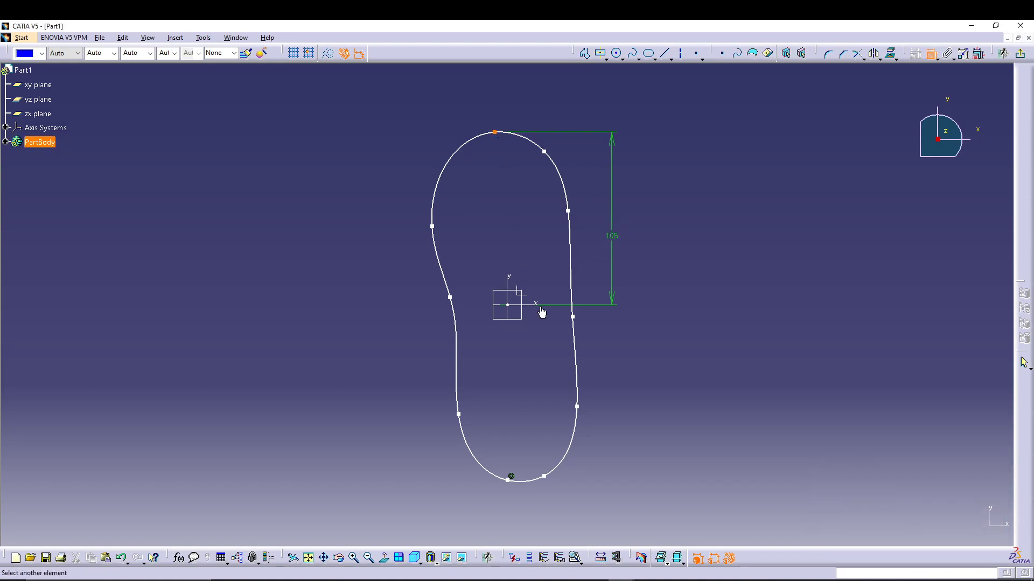
{"action": "left_click", "coordinate": [511, 290]}
{"action": "left_click", "coordinate": [625, 110]}
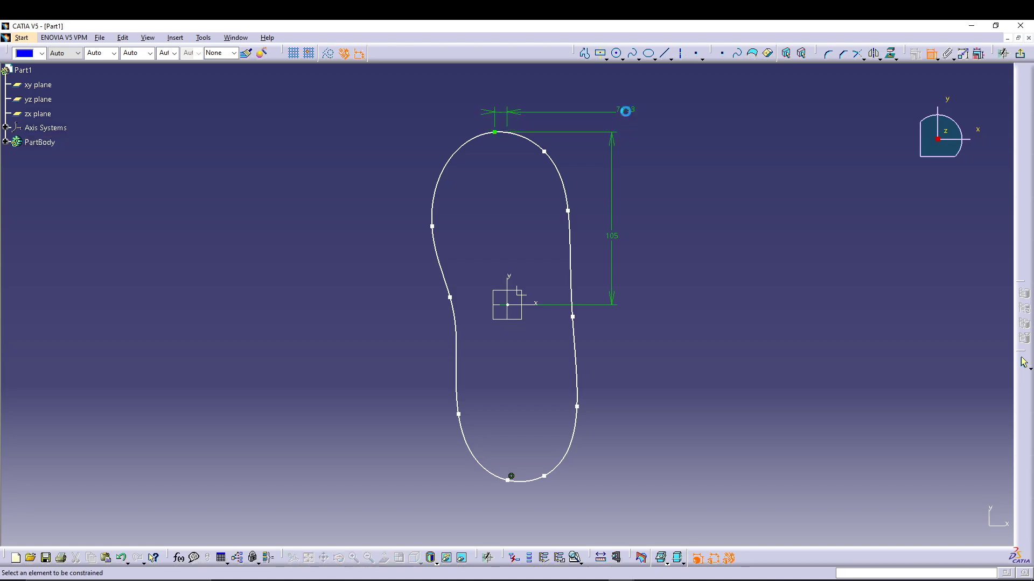
{"action": "double_click", "coordinate": [627, 108]}
{"action": "type", "text": "1"}
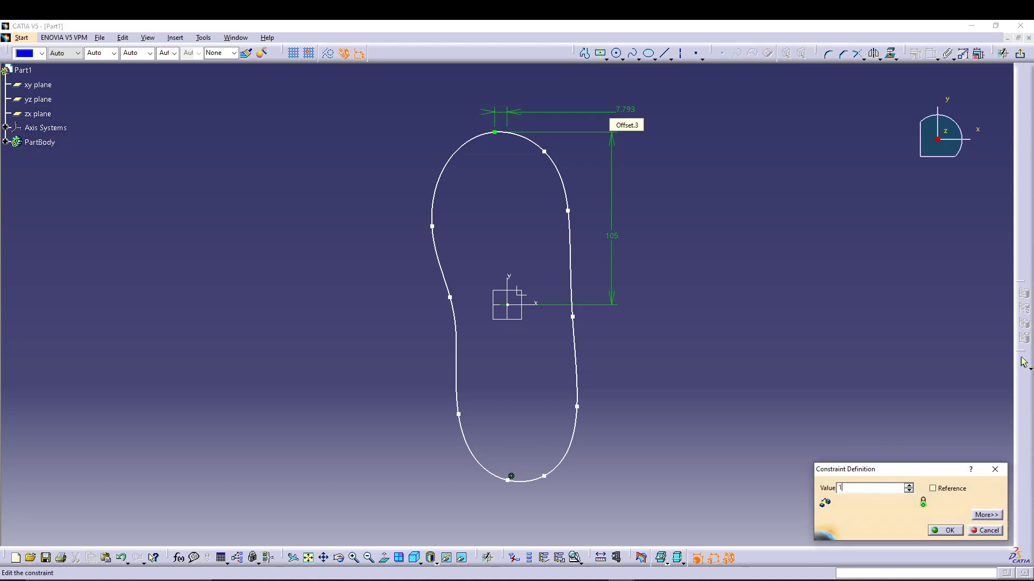
{"action": "type", "text": "6..5"}
{"action": "key", "text": "Return"}
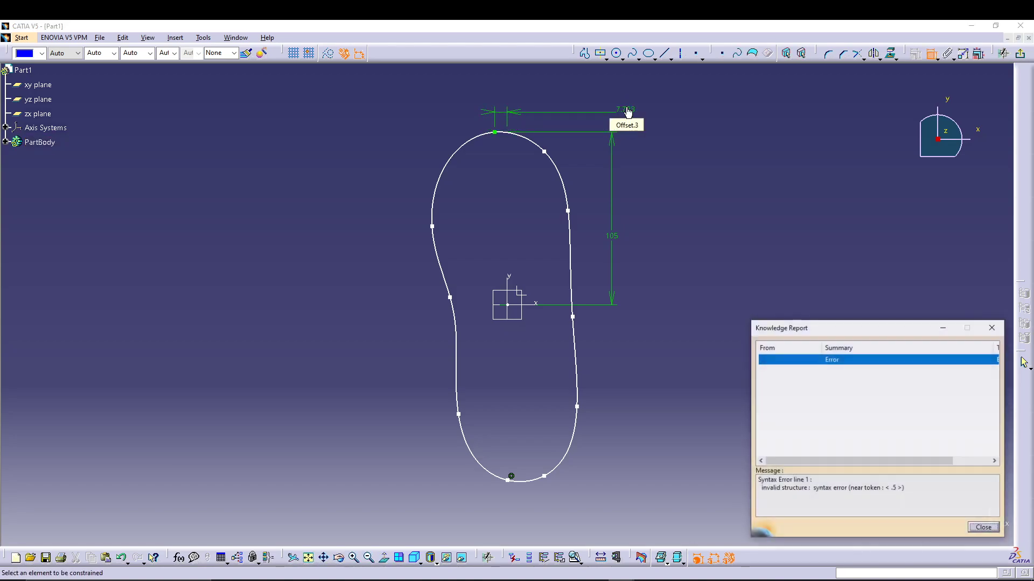
{"action": "left_click", "coordinate": [992, 326]}
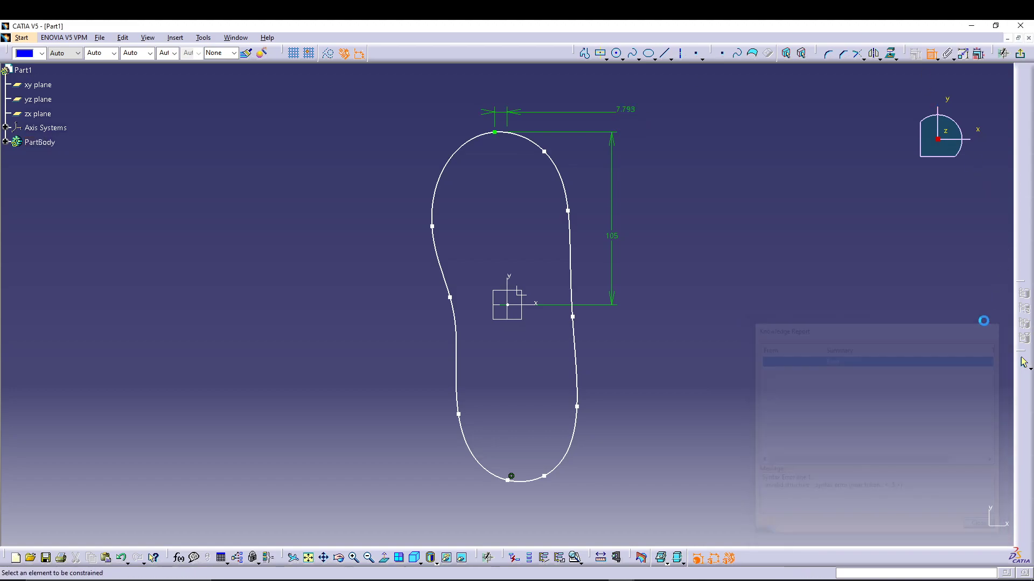
{"action": "double_click", "coordinate": [623, 109]}
{"action": "type", "text": "16.5"}
{"action": "key", "text": "Return"}
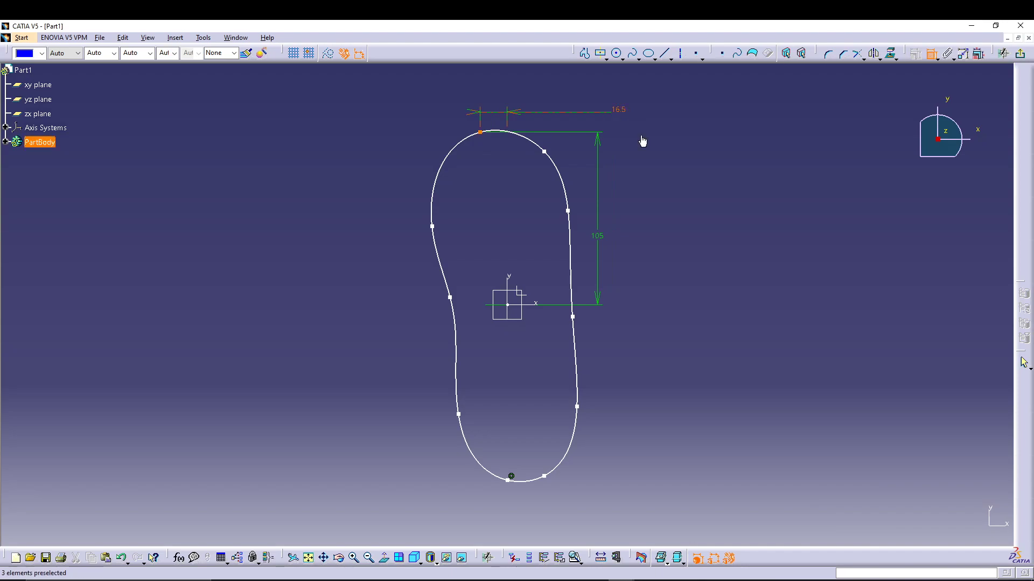
- Fix the upper-right spline point at 16 horizontally and 87 vertically
{"action": "left_click", "coordinate": [544, 152]}
{"action": "left_click", "coordinate": [507, 284]}
{"action": "left_click", "coordinate": [580, 158]}
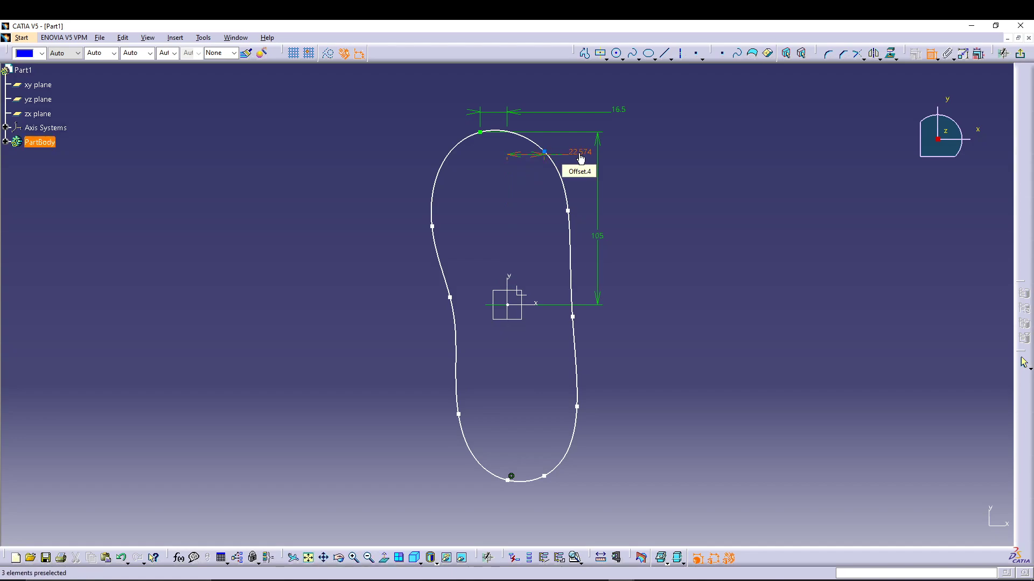
{"action": "double_click", "coordinate": [580, 153]}
{"action": "type", "text": "16"}
{"action": "key", "text": "Return"}
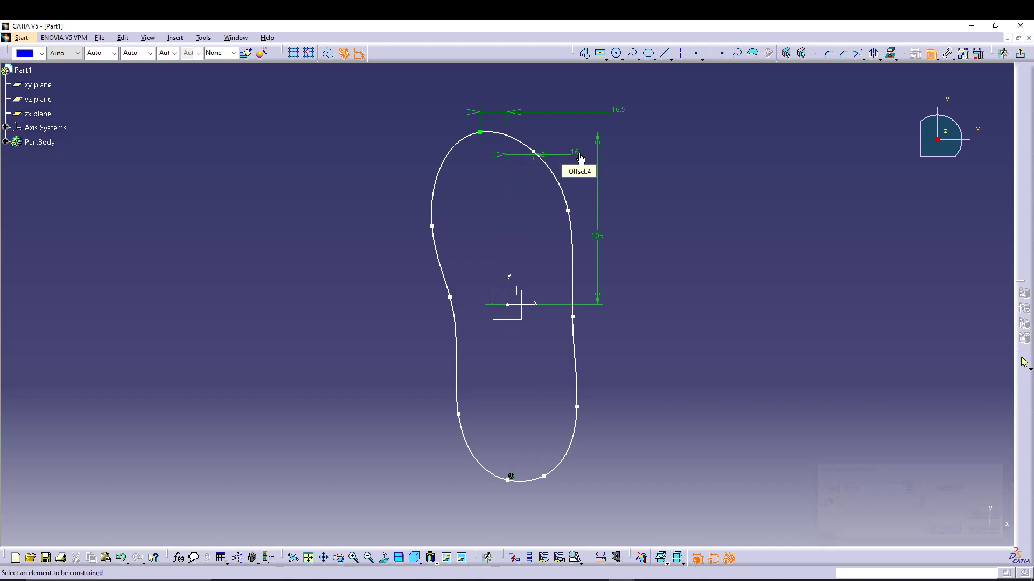
{"action": "left_click", "coordinate": [533, 152]}
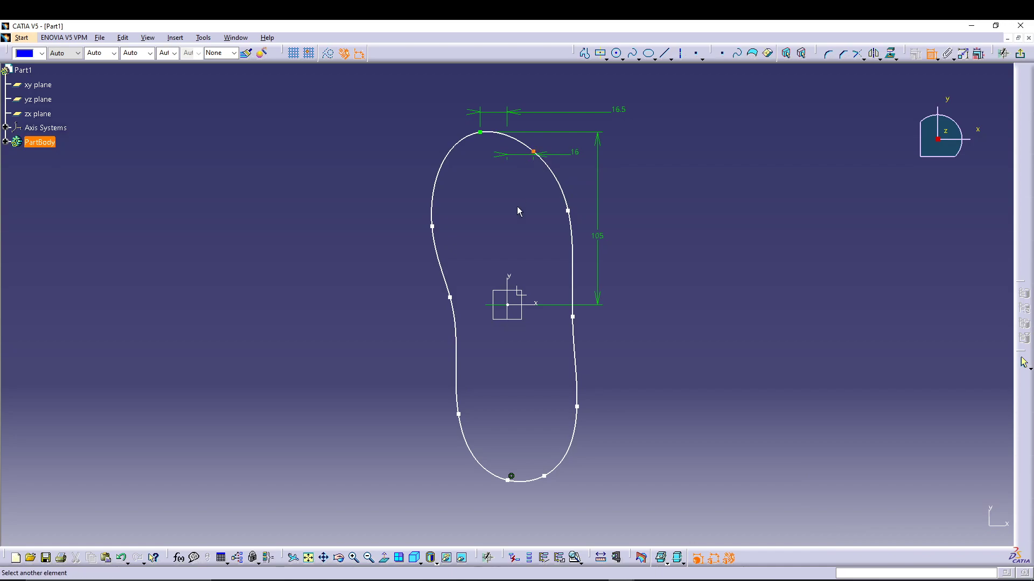
{"action": "left_click", "coordinate": [546, 303]}
{"action": "left_click", "coordinate": [683, 250]}
{"action": "double_click", "coordinate": [684, 247]}
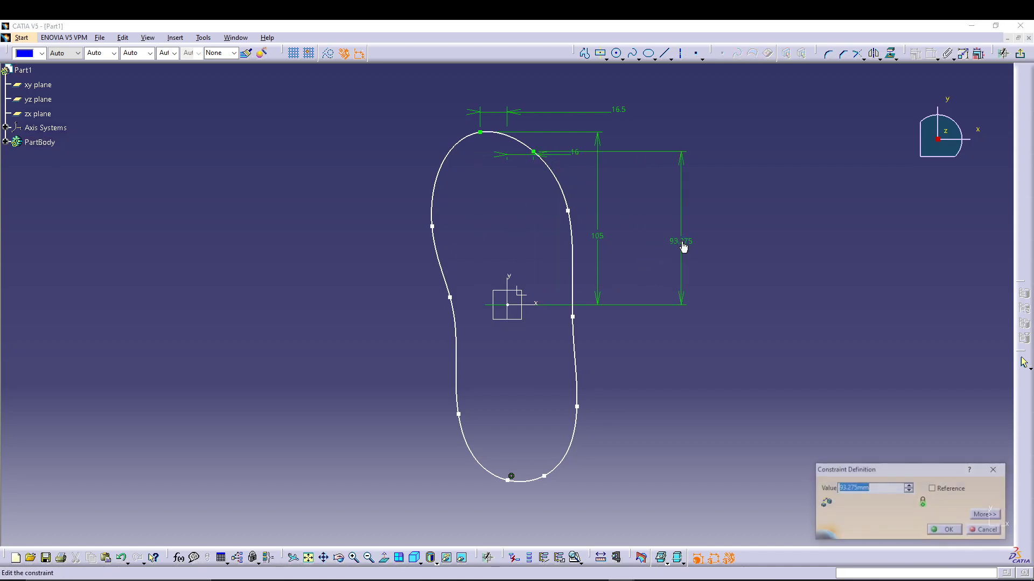
{"action": "type", "text": "87"}
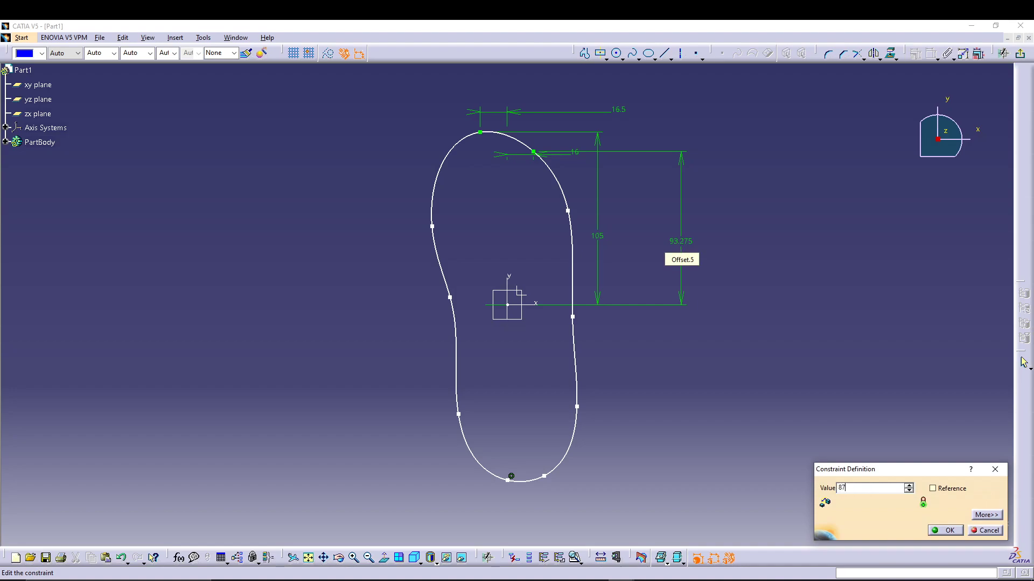
{"action": "key", "text": "Return"}
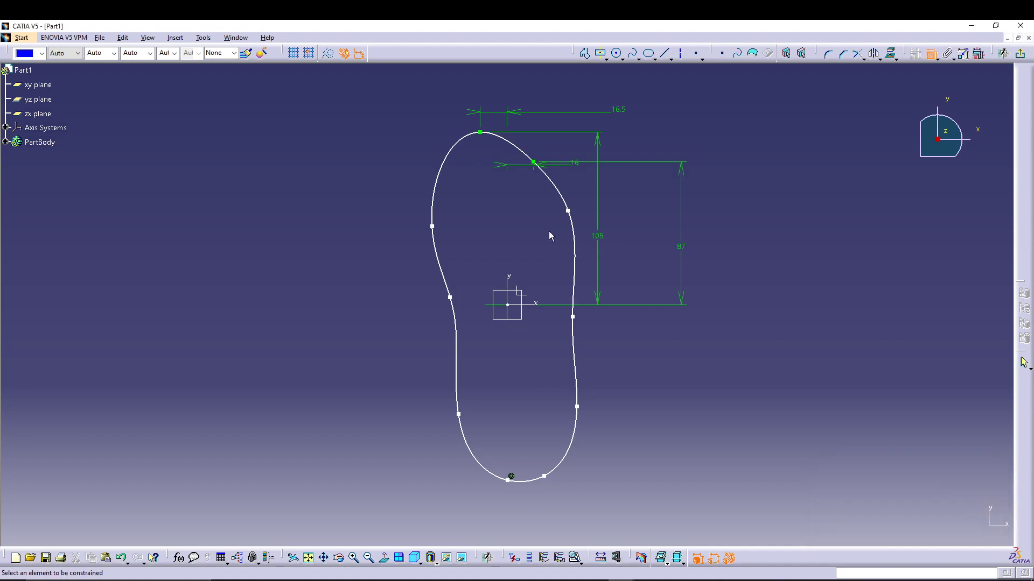
- Fix the next right-side point at height 49 and horizontal distance 34
{"action": "left_click", "coordinate": [569, 211]}
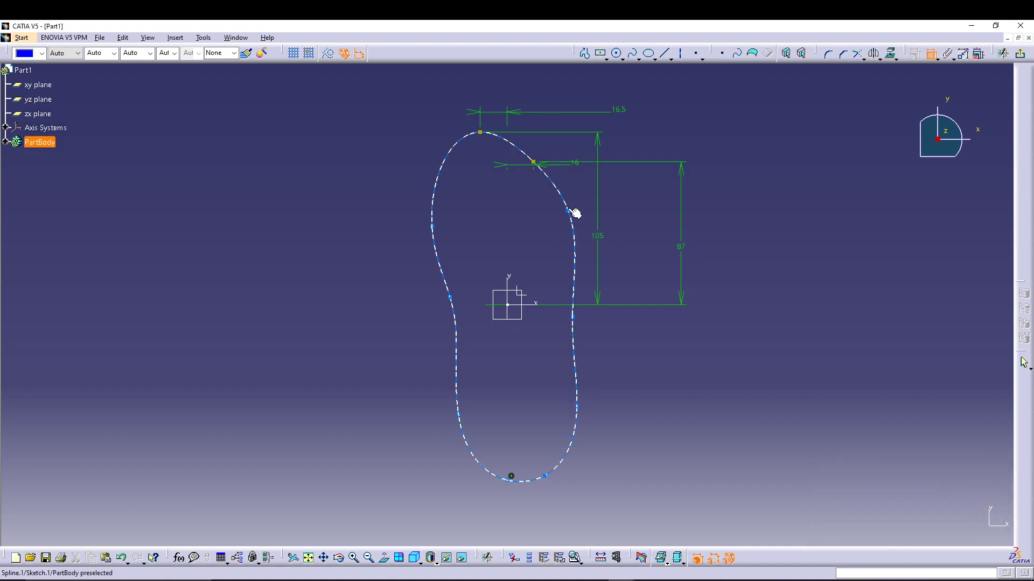
{"action": "left_click", "coordinate": [545, 305]}
{"action": "left_click", "coordinate": [623, 262]}
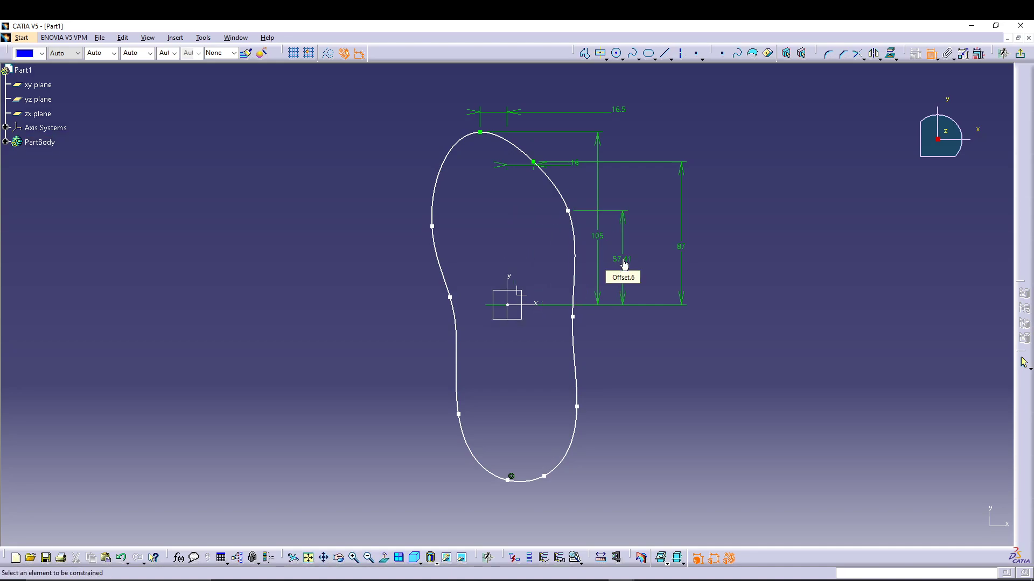
{"action": "double_click", "coordinate": [624, 262]}
{"action": "type", "text": "49"}
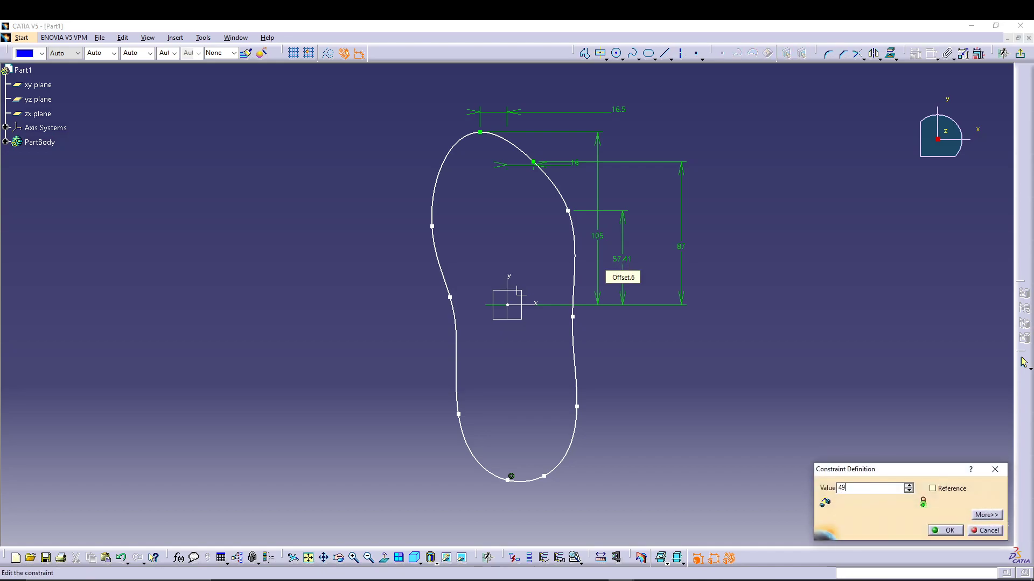
{"action": "key", "text": "Return"}
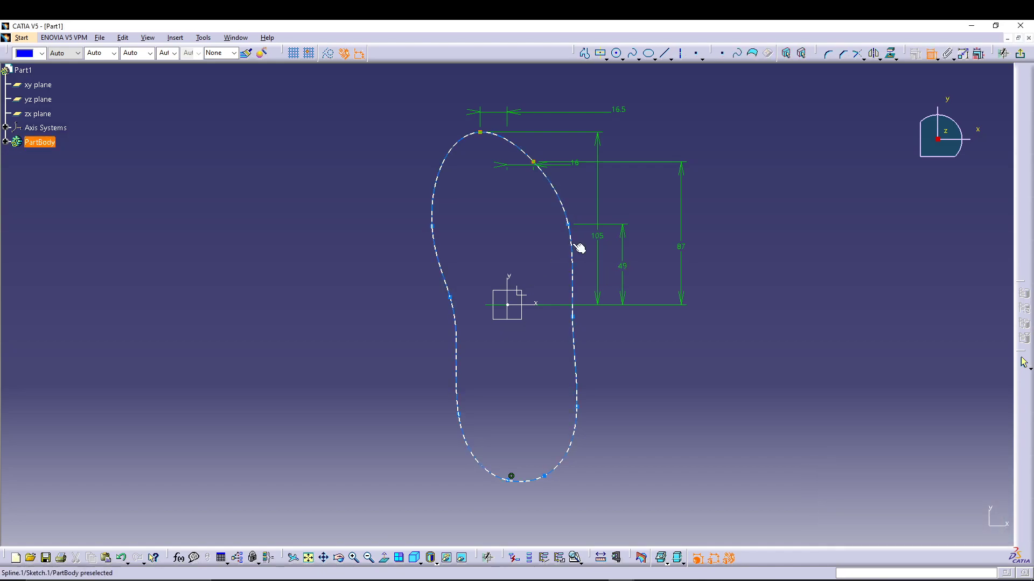
{"action": "left_click", "coordinate": [570, 226]}
{"action": "left_click", "coordinate": [508, 279]}
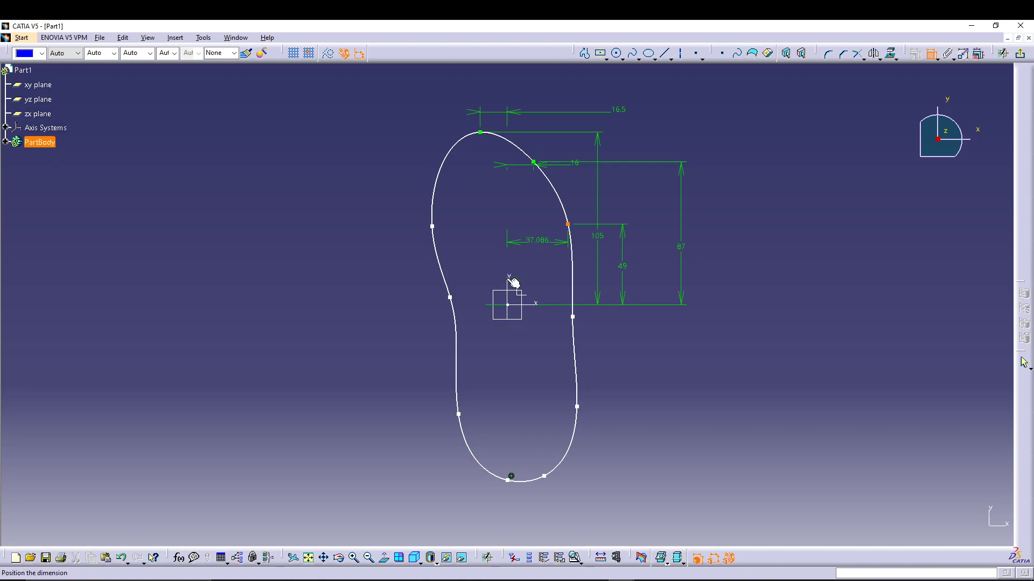
{"action": "double_click", "coordinate": [533, 217]}
{"action": "type", "text": "34"}
{"action": "key", "text": "Return"}
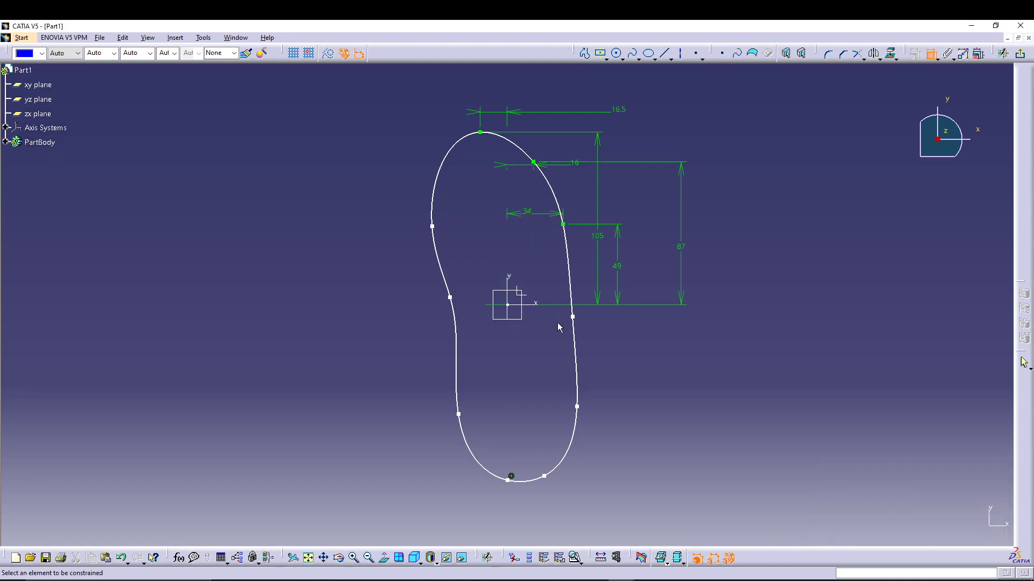
- Move the point near the horizontal axis to offset 1 and horizontal distance 33
{"action": "left_click", "coordinate": [574, 317]}
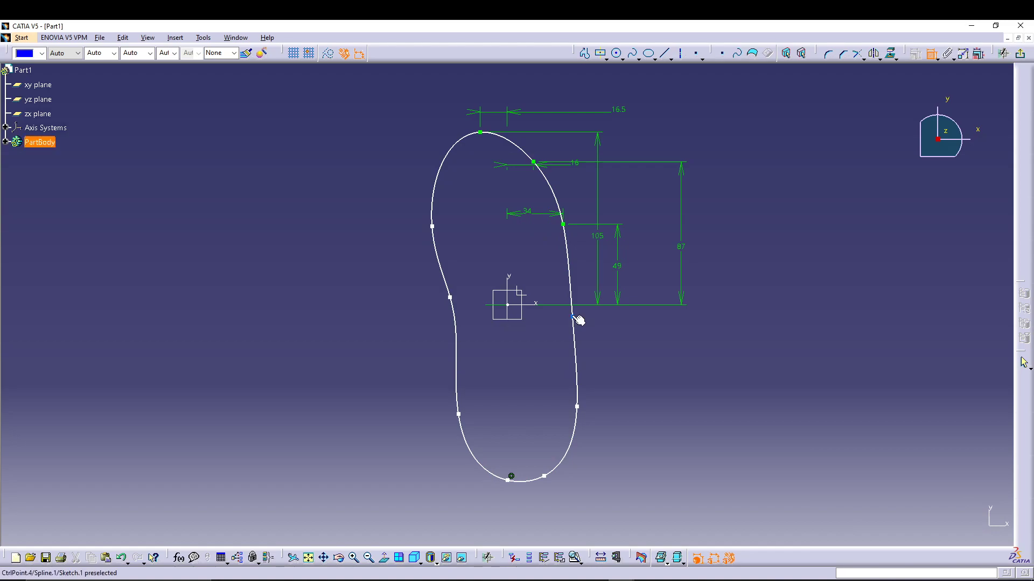
{"action": "left_click", "coordinate": [539, 305]}
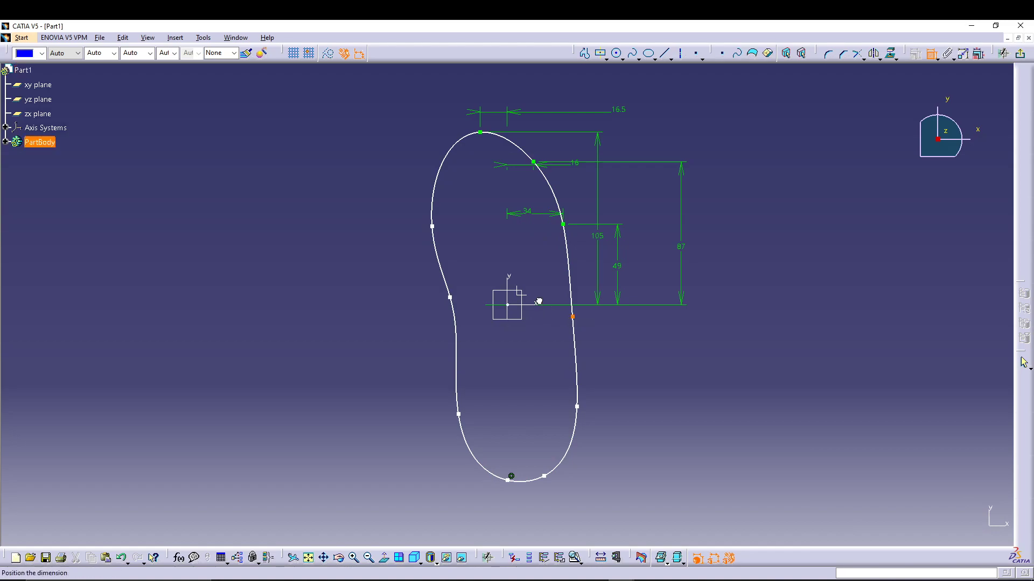
{"action": "left_click", "coordinate": [657, 320]}
{"action": "double_click", "coordinate": [656, 317]}
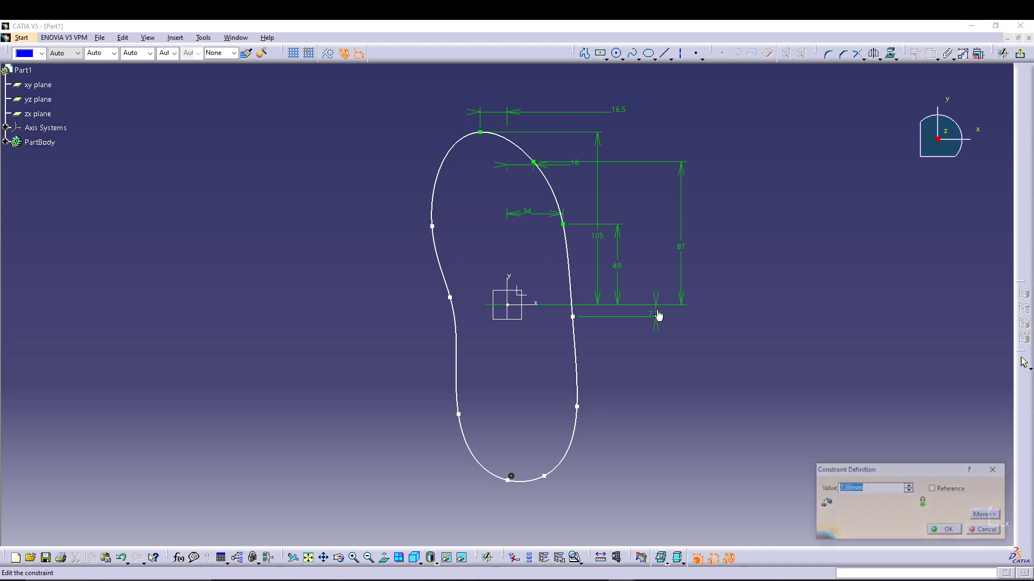
{"action": "type", "text": "1.4"}
{"action": "key", "text": "Return"}
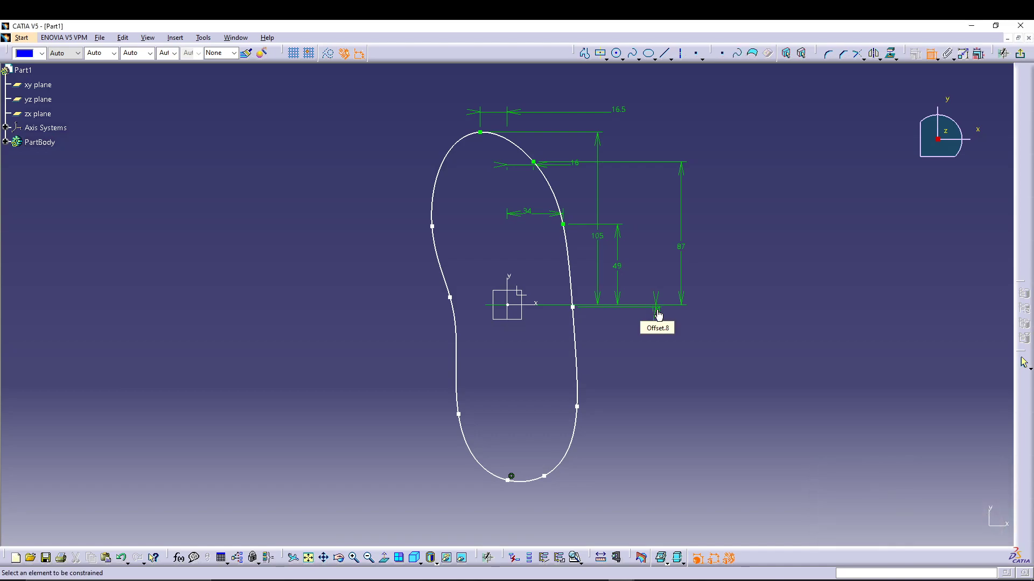
{"action": "left_click", "coordinate": [573, 308]}
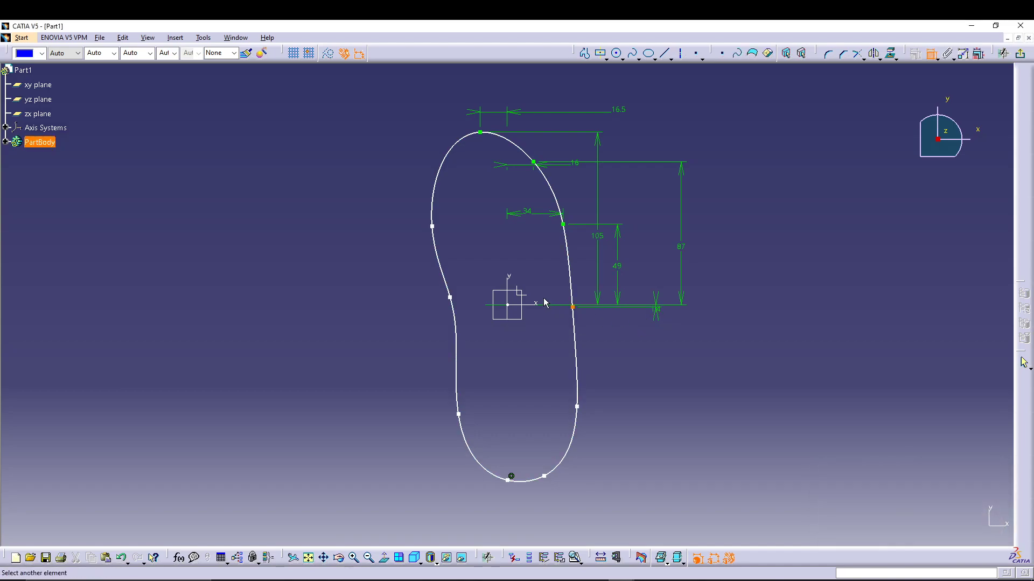
{"action": "left_click", "coordinate": [515, 284]}
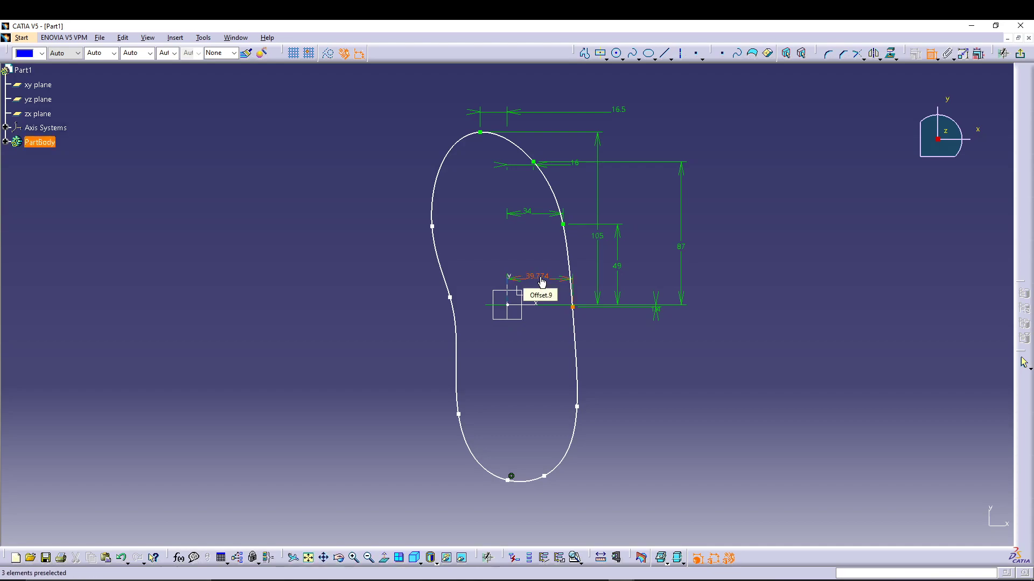
{"action": "double_click", "coordinate": [542, 281]}
{"action": "type", "text": "33"}
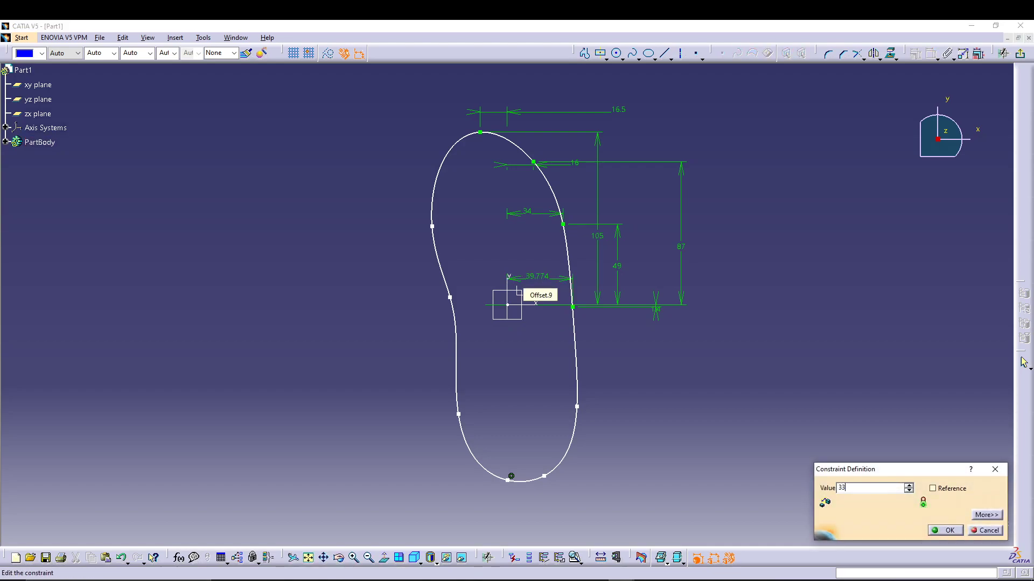
{"action": "key", "text": "Return"}
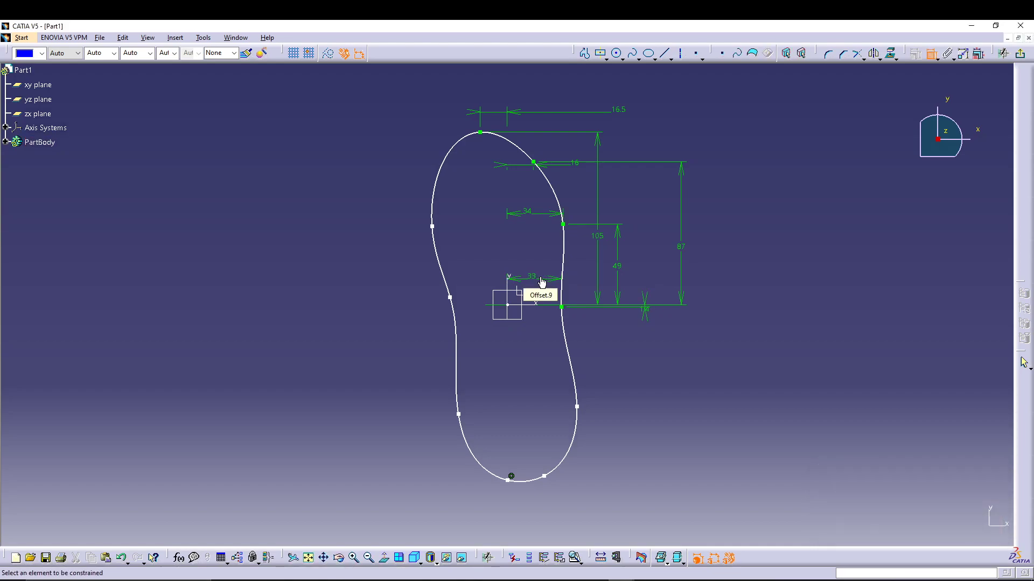
- Fix the lower-right point at horizontal distance 35 and 50 below the axis
{"action": "left_click", "coordinate": [577, 407]}
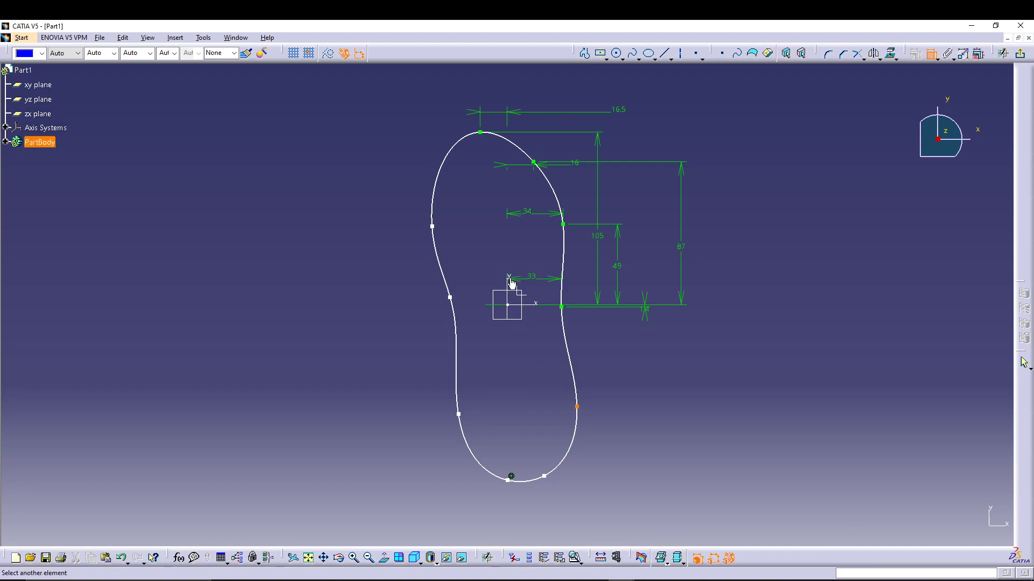
{"action": "left_click", "coordinate": [509, 284]}
{"action": "left_click", "coordinate": [544, 412]}
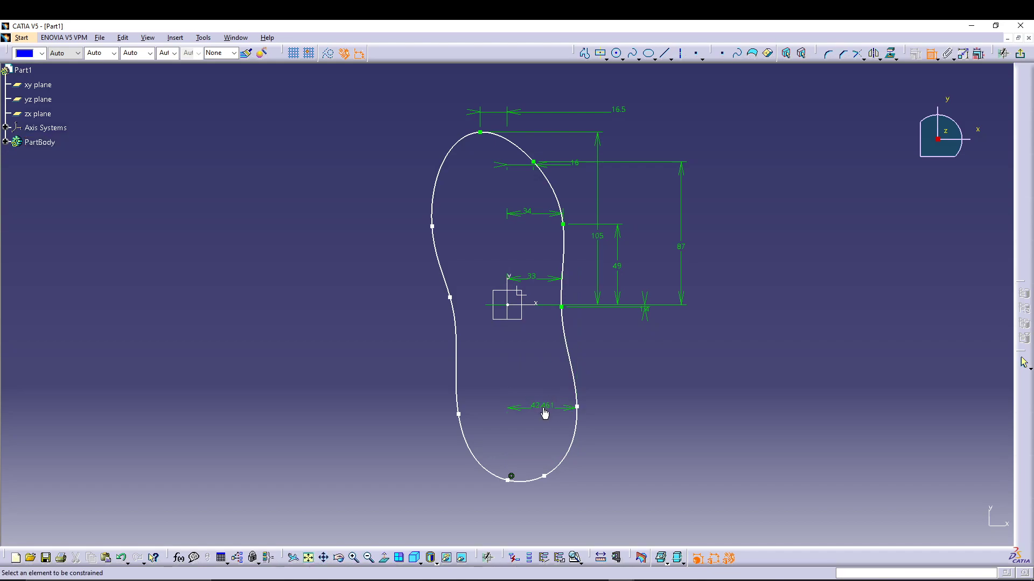
{"action": "double_click", "coordinate": [544, 408]}
{"action": "type", "text": "35"}
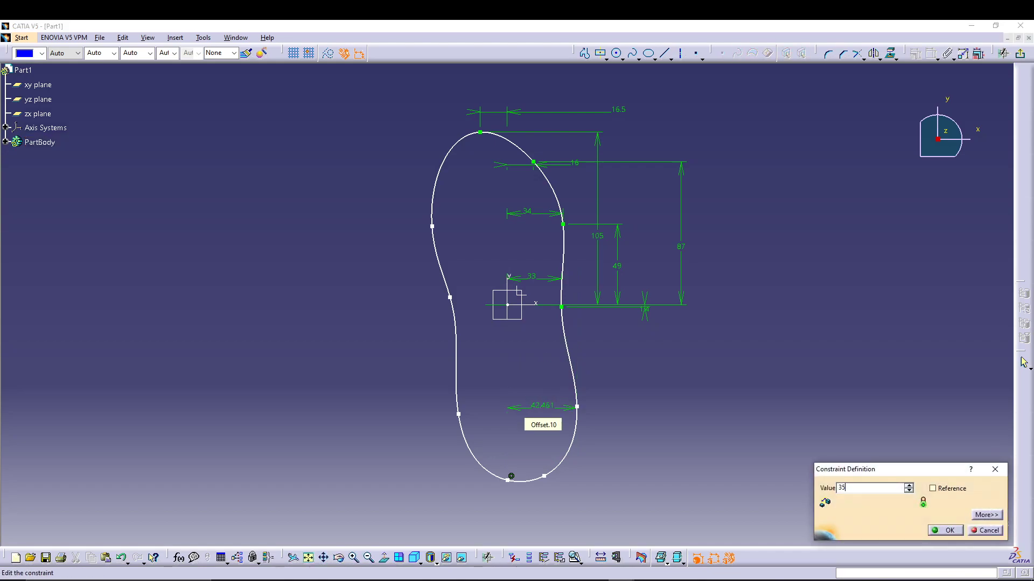
{"action": "key", "text": "Return"}
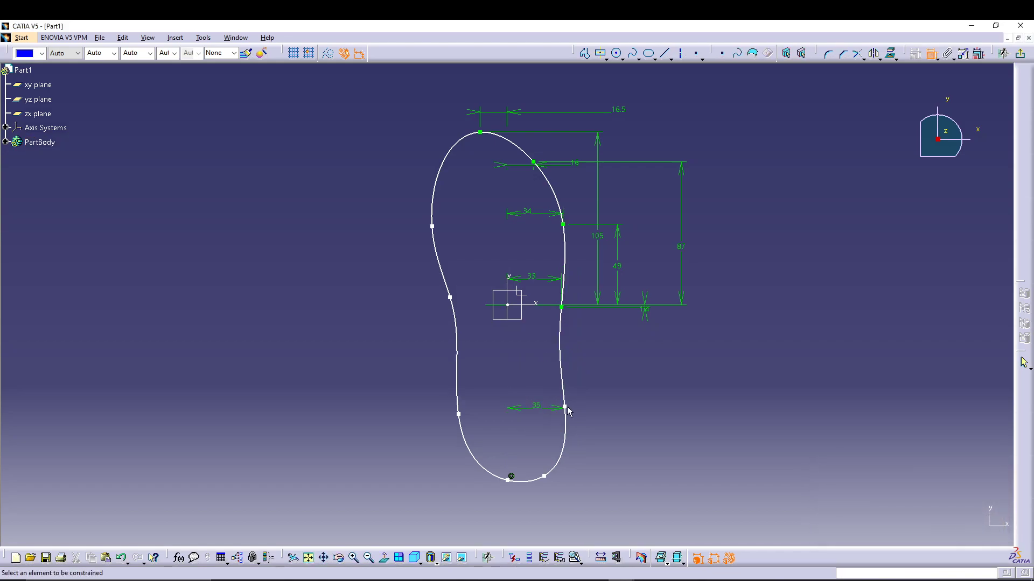
{"action": "left_click", "coordinate": [566, 407]}
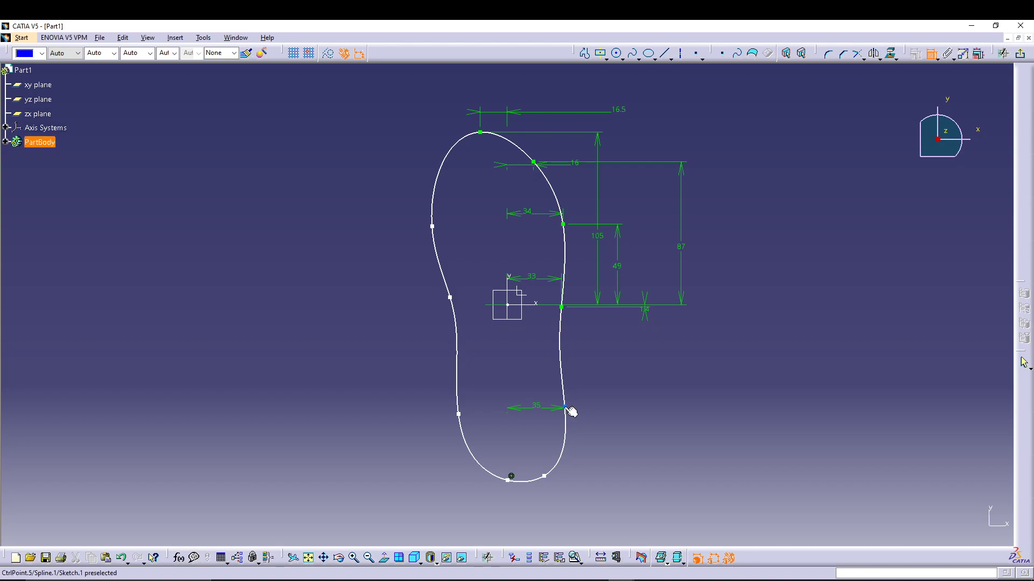
{"action": "left_click", "coordinate": [543, 306]}
{"action": "left_click", "coordinate": [595, 351]}
{"action": "double_click", "coordinate": [595, 349]}
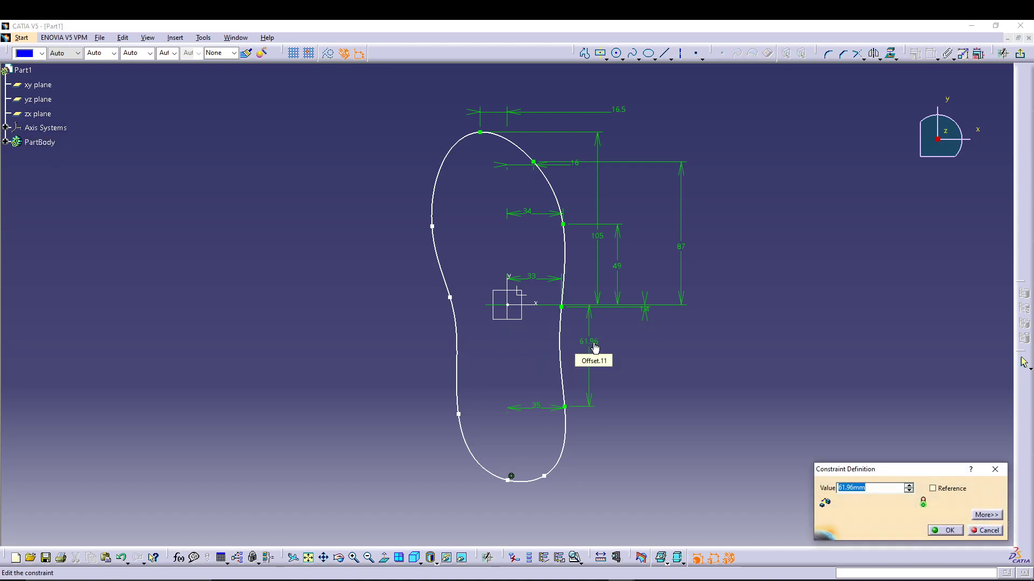
{"action": "type", "text": "50"}
{"action": "key", "text": "Return"}
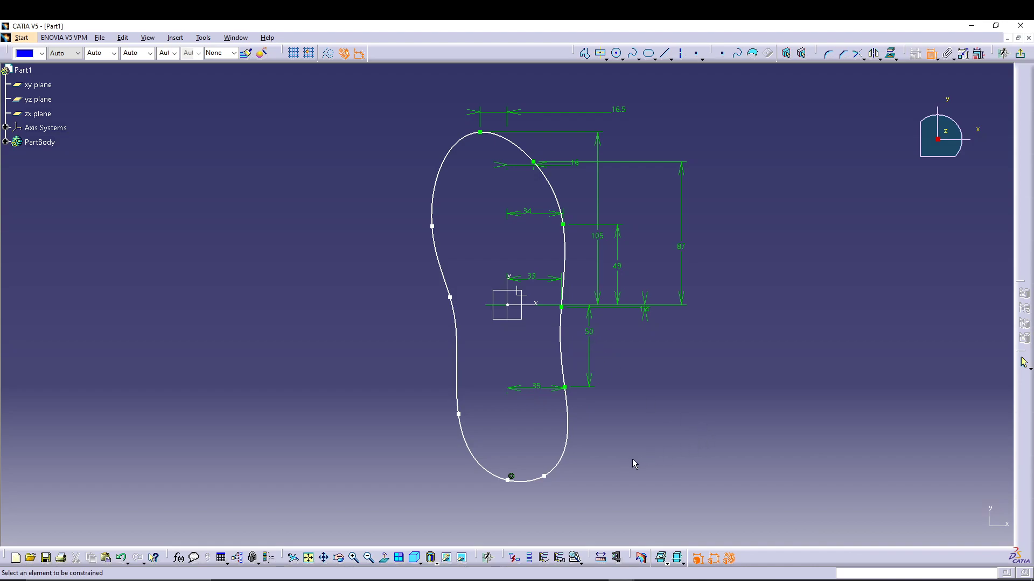
- Set the heel point's vertical distance to 87 and the bottom point's to 93
{"action": "left_click", "coordinate": [545, 476]}
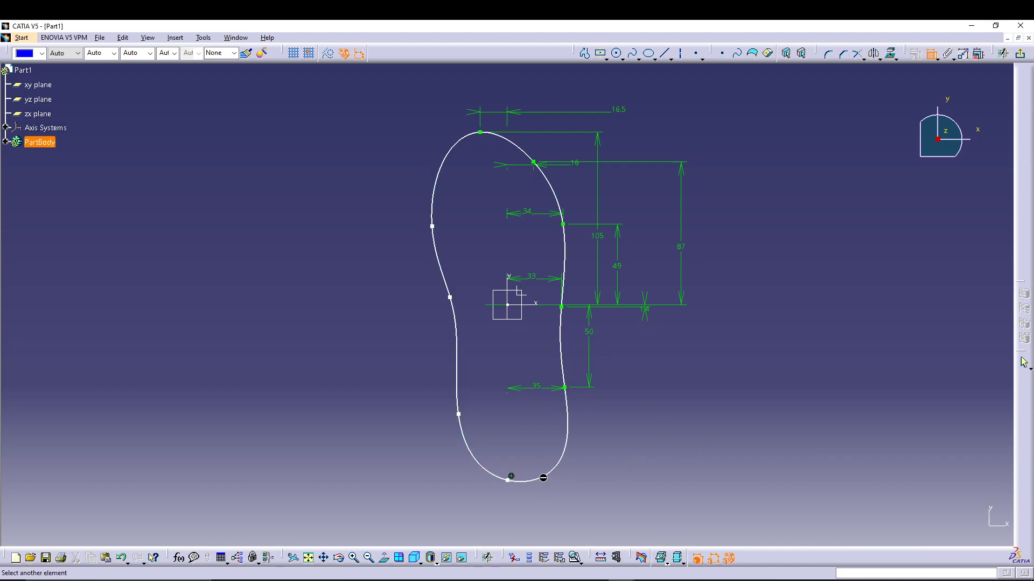
{"action": "left_click", "coordinate": [544, 306]}
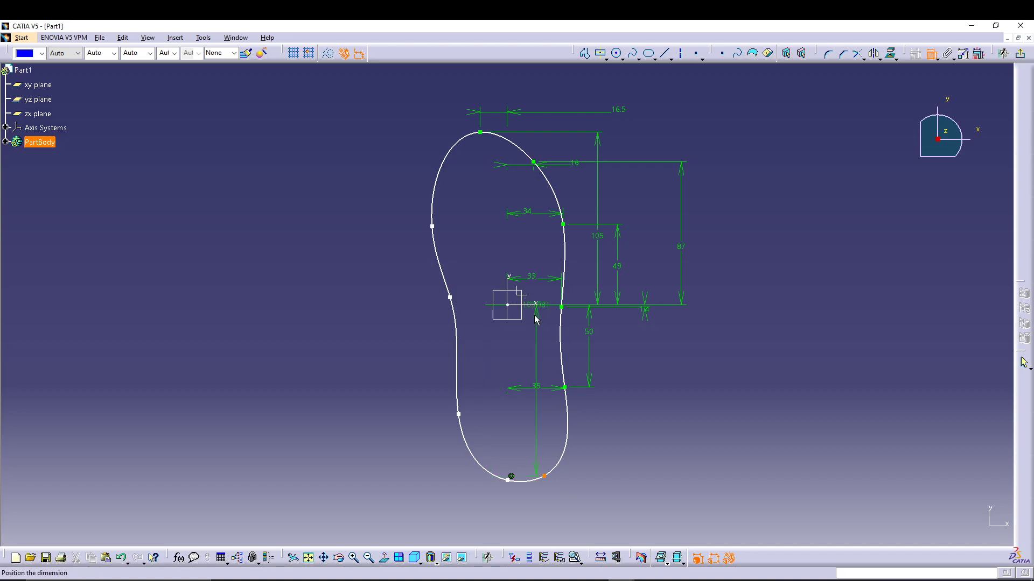
{"action": "left_click", "coordinate": [612, 365]}
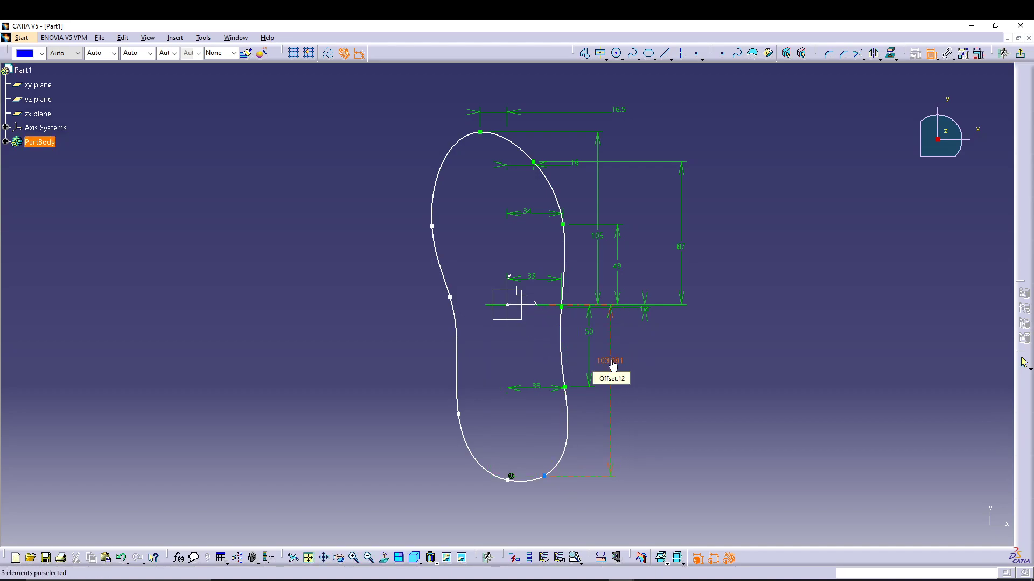
{"action": "double_click", "coordinate": [612, 365]}
{"action": "type", "text": "87"}
{"action": "key", "text": "Return"}
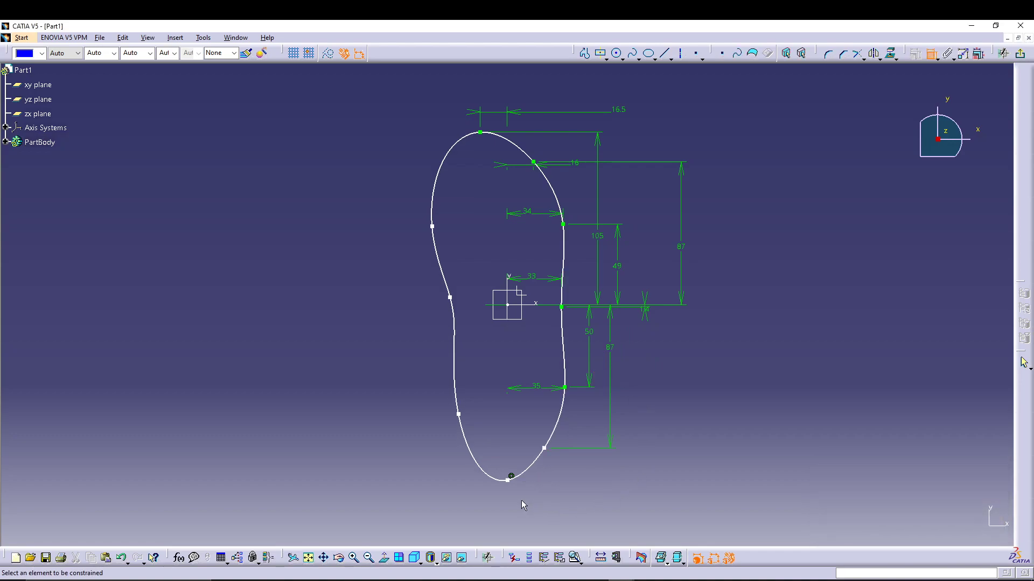
{"action": "left_click", "coordinate": [509, 480]}
{"action": "left_click", "coordinate": [536, 304]}
{"action": "left_click", "coordinate": [631, 372]}
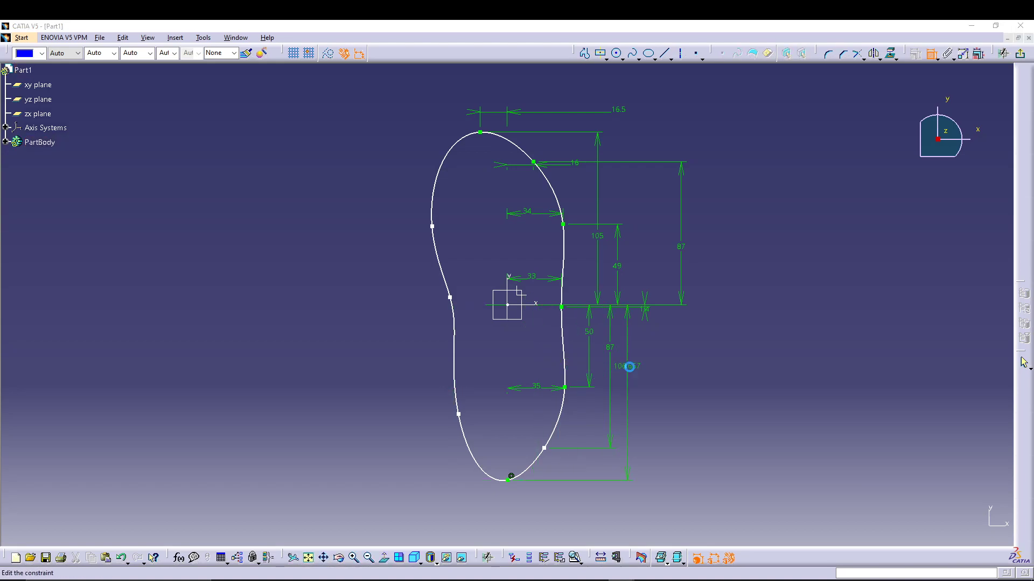
{"action": "double_click", "coordinate": [628, 366]}
{"action": "type", "text": "93mm"}
{"action": "key", "text": "Return"}
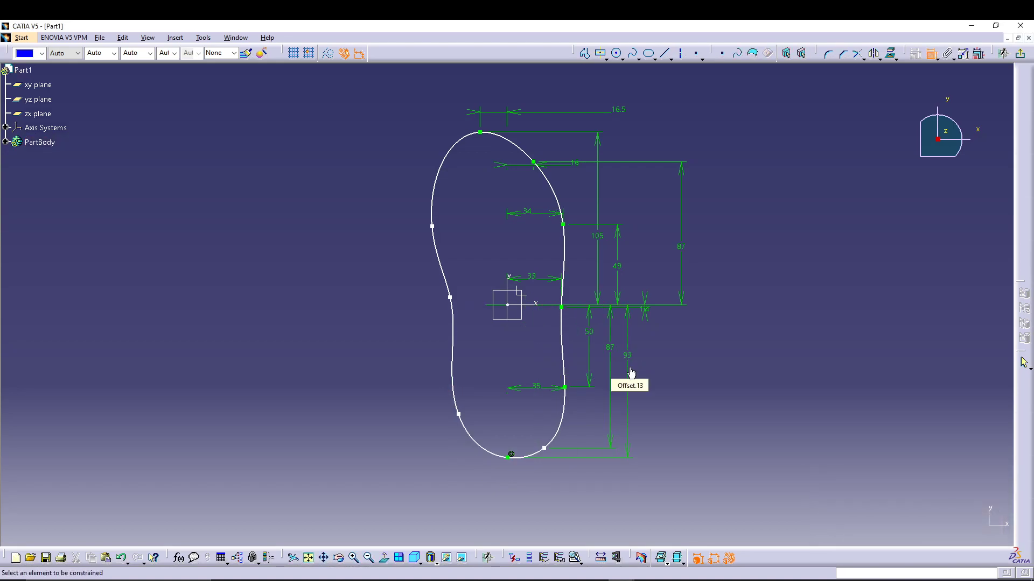
{"action": "left_click", "coordinate": [549, 450]}
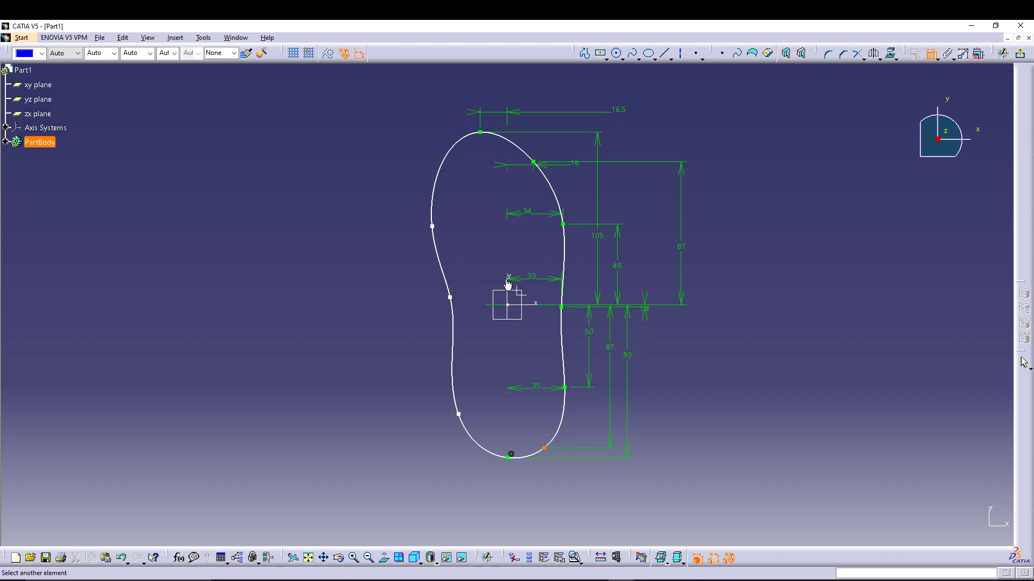
- Dimension the heel point 24 and the lower-left spline point 23 from the vertical axis
{"action": "left_click", "coordinate": [511, 292]}
{"action": "left_click", "coordinate": [527, 437]}
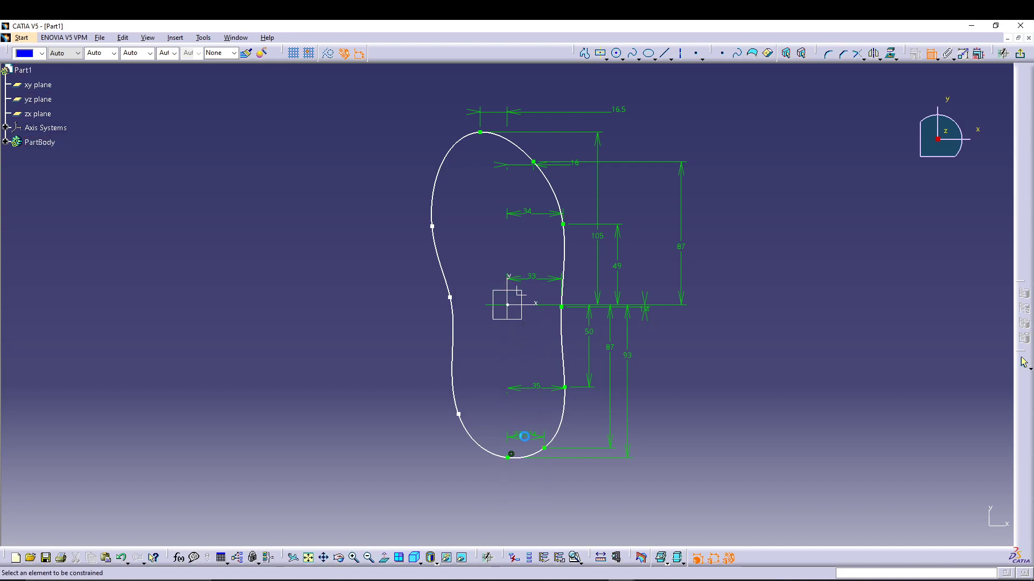
{"action": "double_click", "coordinate": [527, 437]}
{"action": "type", "text": "24mm"}
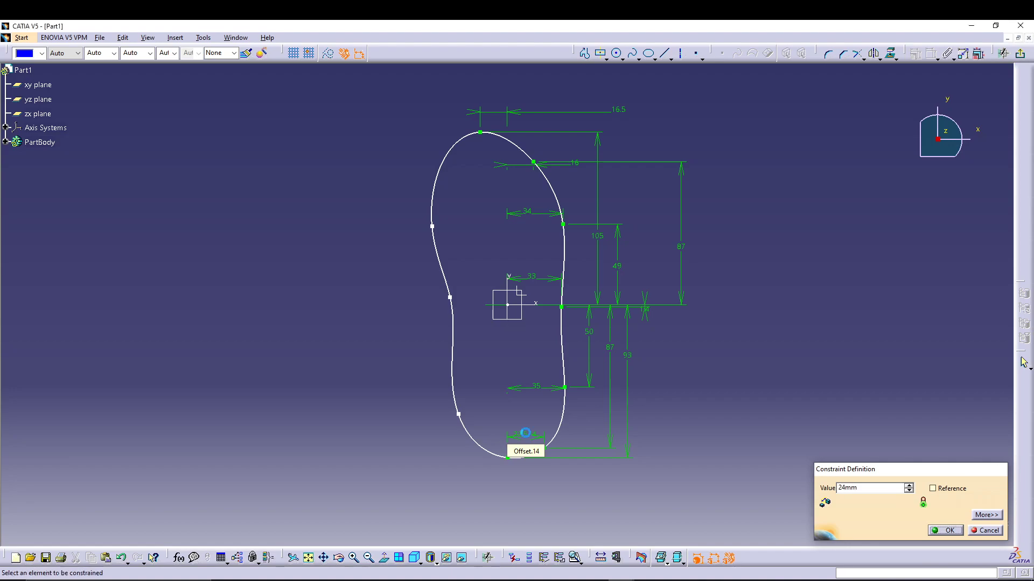
{"action": "key", "text": "Return"}
{"action": "left_click", "coordinate": [458, 414]}
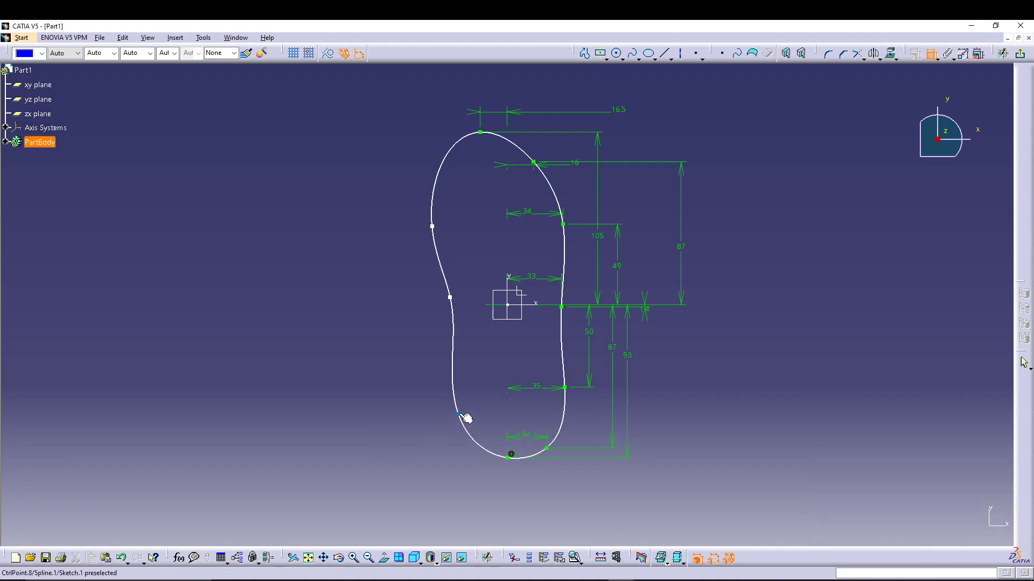
{"action": "left_click", "coordinate": [510, 279]}
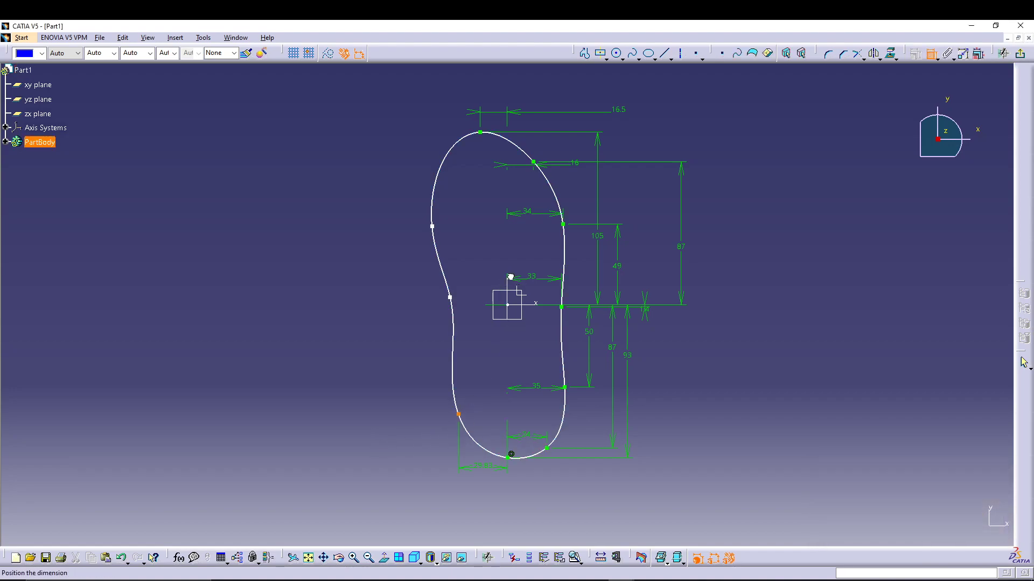
{"action": "left_click", "coordinate": [480, 403]}
{"action": "double_click", "coordinate": [480, 403]}
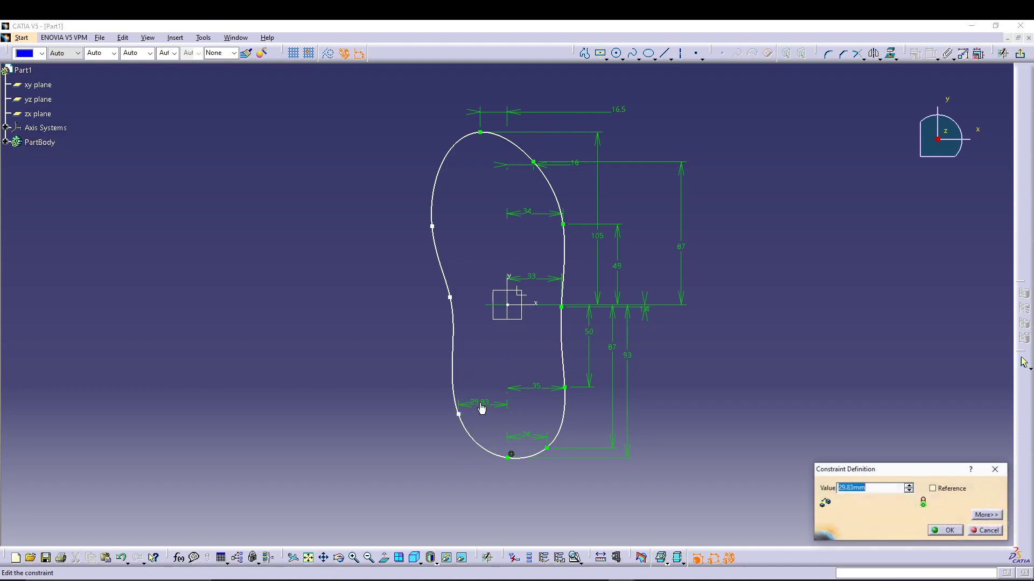
{"action": "type", "text": "23"}
{"action": "key", "text": "Return"}
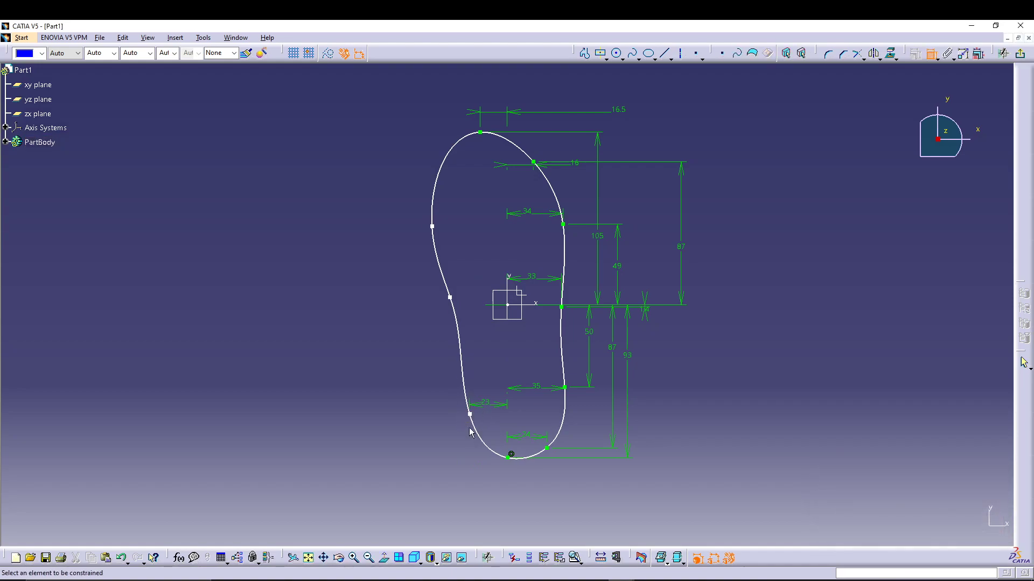
- Set the lower-left point's height to 57 and the left point's width to 36
{"action": "left_click", "coordinate": [470, 414]}
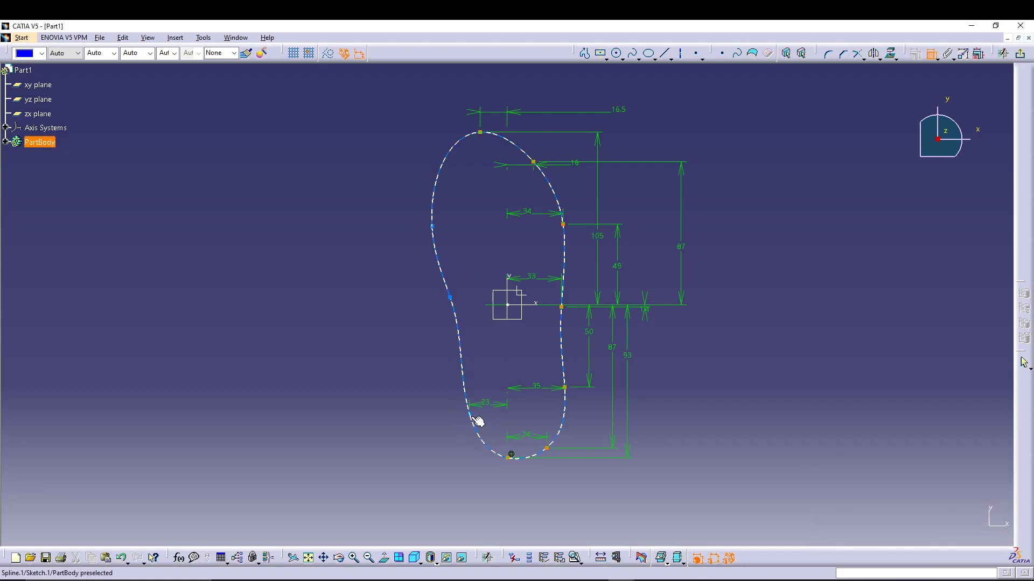
{"action": "left_click", "coordinate": [542, 306]}
{"action": "left_click", "coordinate": [415, 353]}
{"action": "double_click", "coordinate": [415, 351]}
{"action": "type", "text": "57"}
{"action": "key", "text": "Return"}
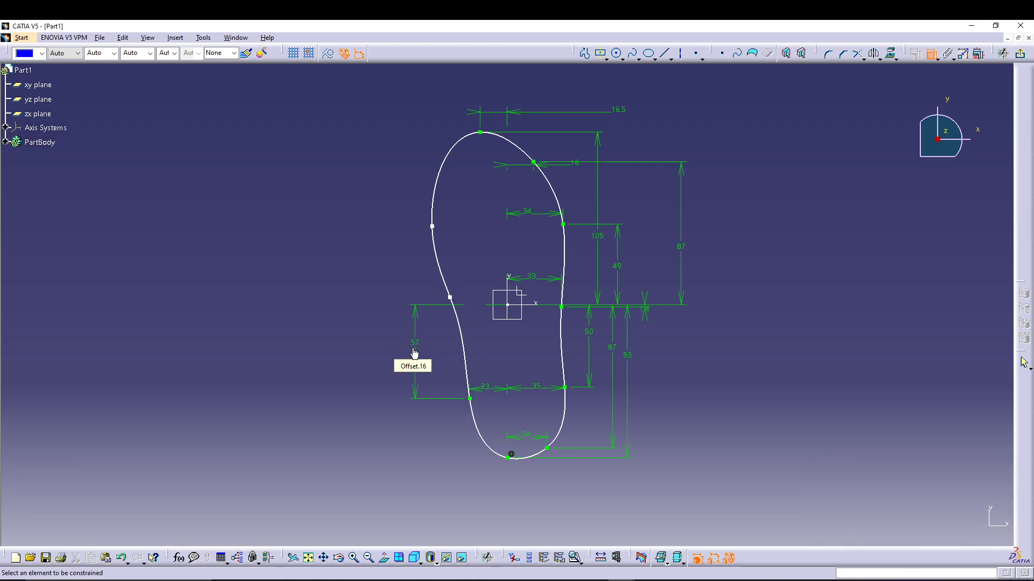
{"action": "left_click", "coordinate": [452, 299]}
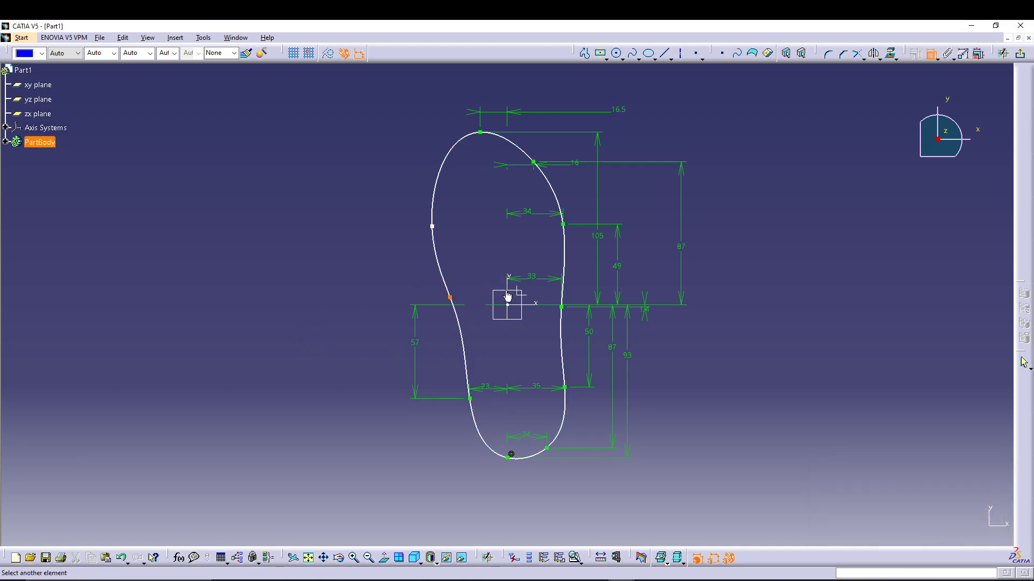
{"action": "left_click", "coordinate": [515, 277]}
{"action": "left_click", "coordinate": [384, 276]}
{"action": "double_click", "coordinate": [385, 277]}
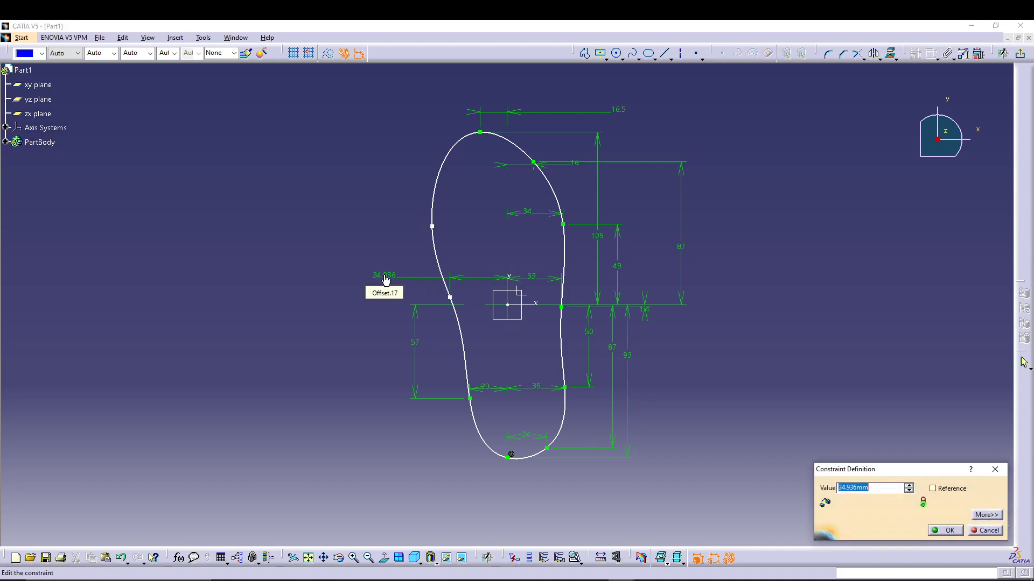
{"action": "type", "text": "36"}
{"action": "key", "text": "Return"}
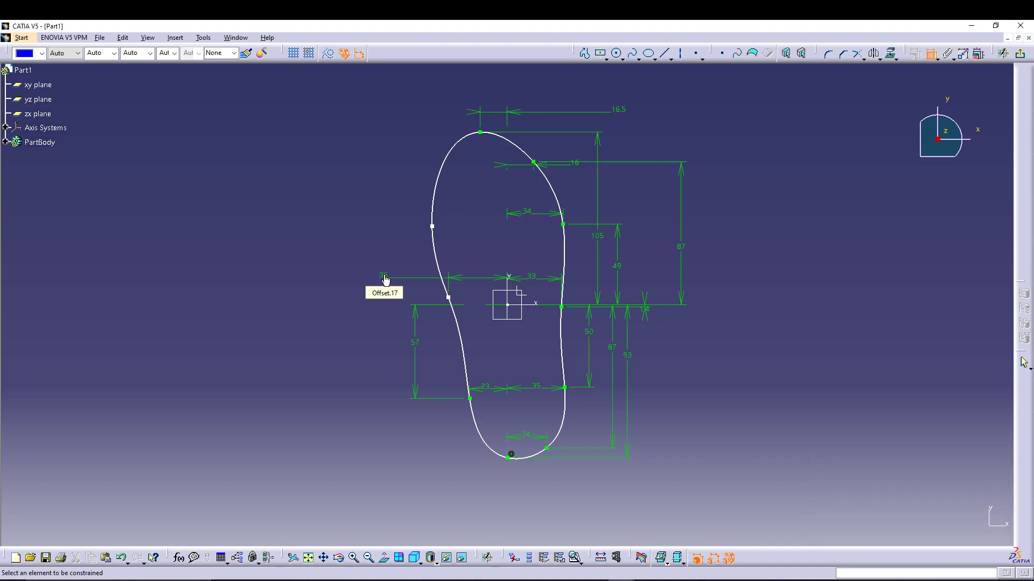
- Fix the left point's height at 6.6 mm and the upper-left point's height at 73
{"action": "left_click", "coordinate": [452, 299]}
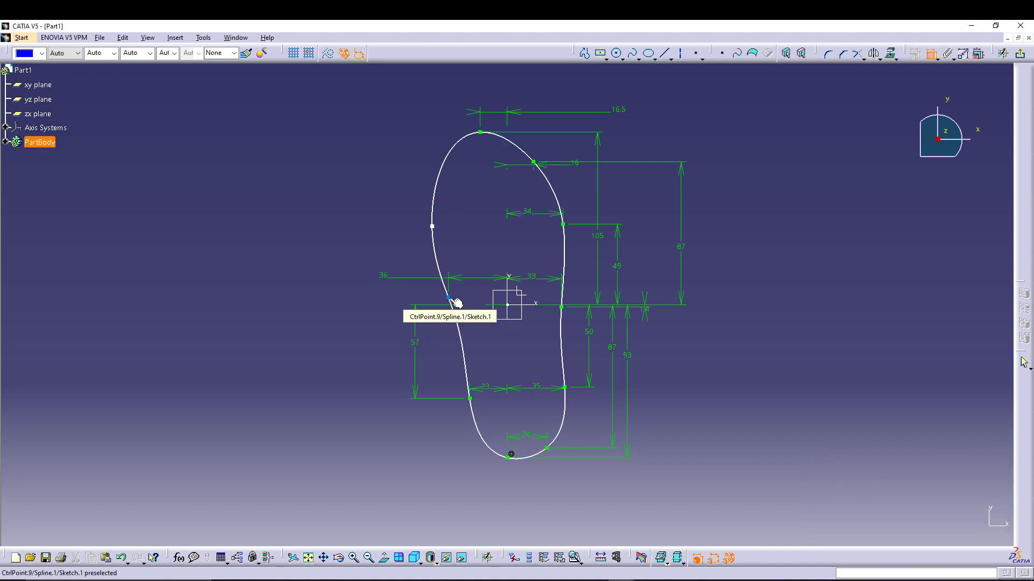
{"action": "left_click", "coordinate": [544, 305]}
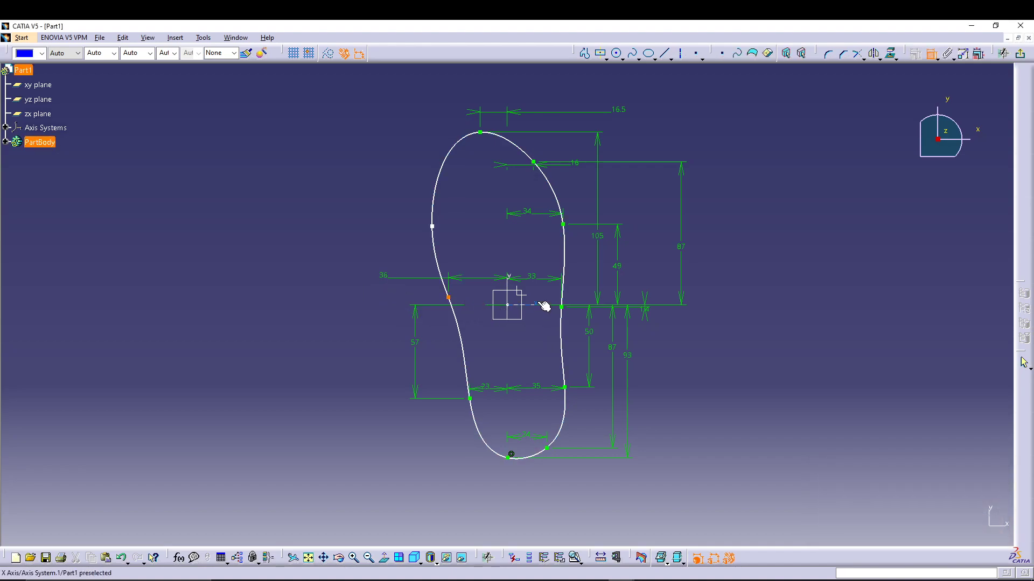
{"action": "left_click", "coordinate": [320, 301]}
{"action": "double_click", "coordinate": [321, 304]}
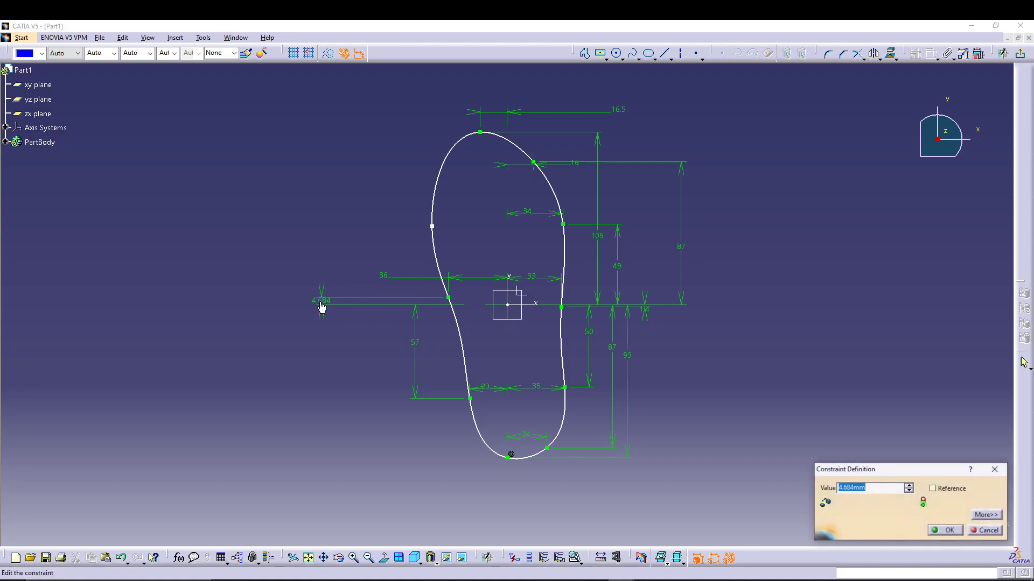
{"action": "type", "text": "6.6mm"}
{"action": "key", "text": "Return"}
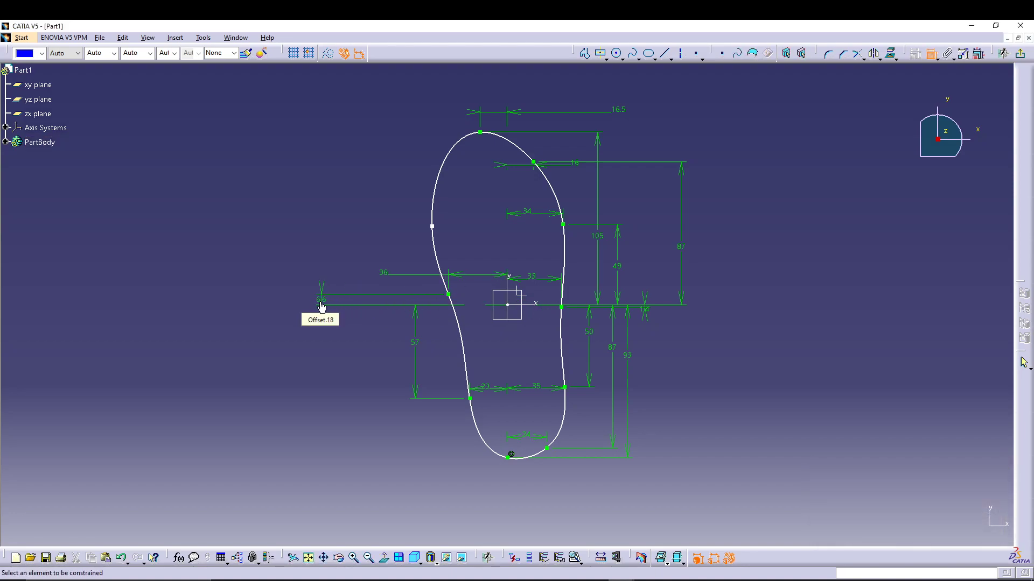
{"action": "left_click", "coordinate": [433, 227]}
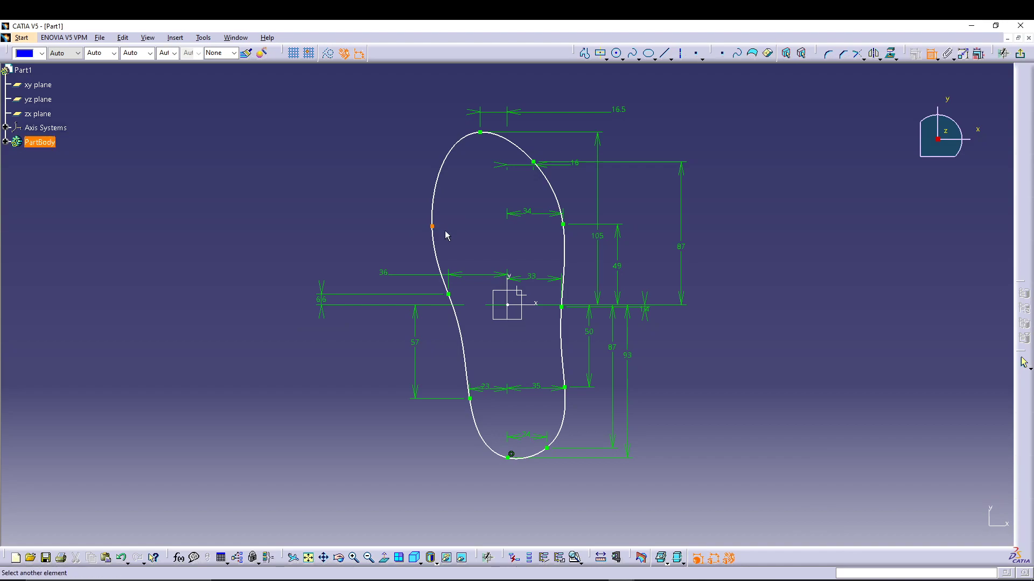
{"action": "left_click", "coordinate": [538, 305]}
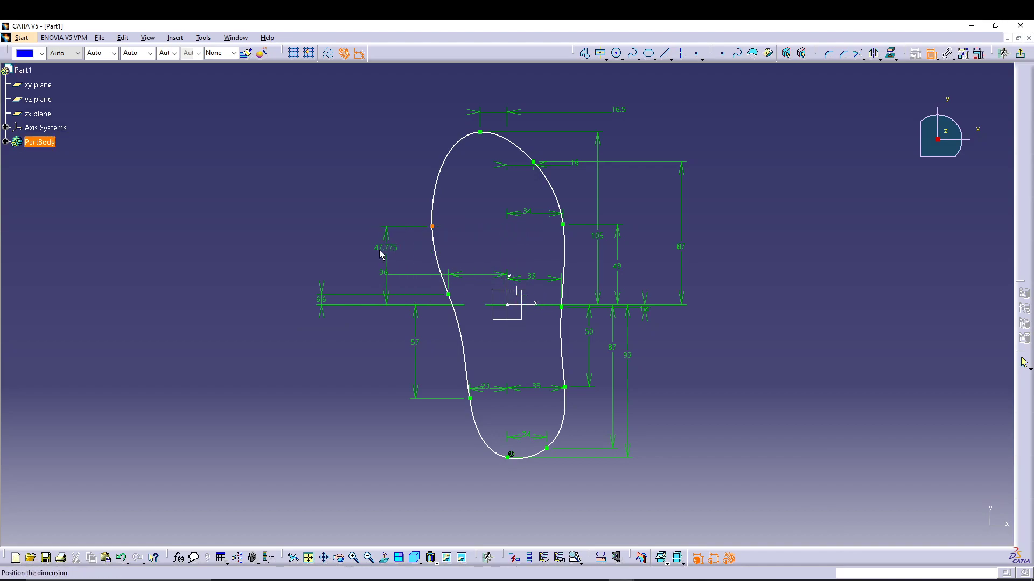
{"action": "left_click", "coordinate": [359, 251]}
{"action": "double_click", "coordinate": [361, 255]}
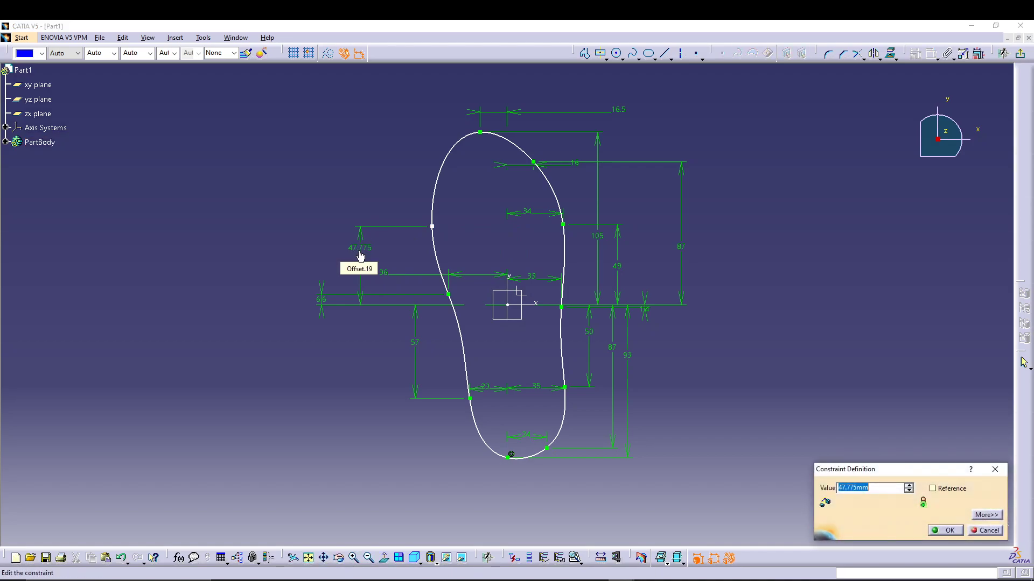
{"action": "type", "text": "73"}
{"action": "key", "text": "Return"}
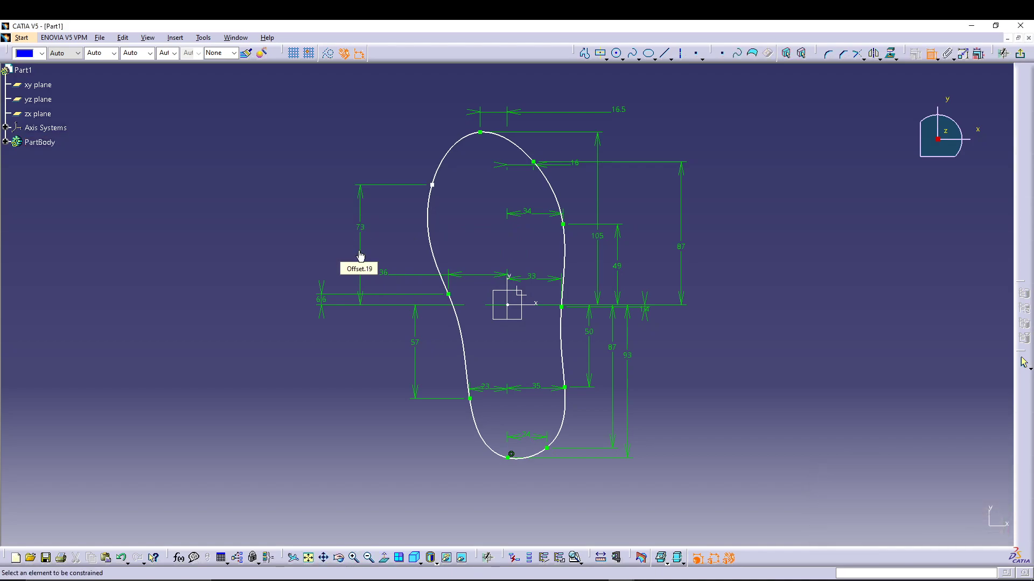
{"action": "left_click", "coordinate": [434, 195]}
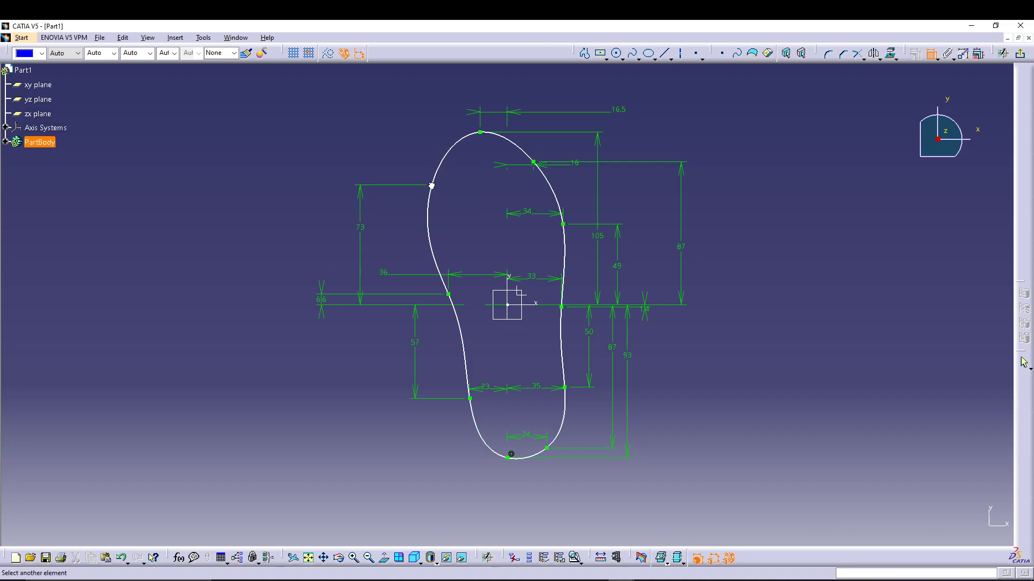
- Dimension the upper-left point's distance from the vertical axis, entering 3
{"action": "left_click", "coordinate": [511, 276]}
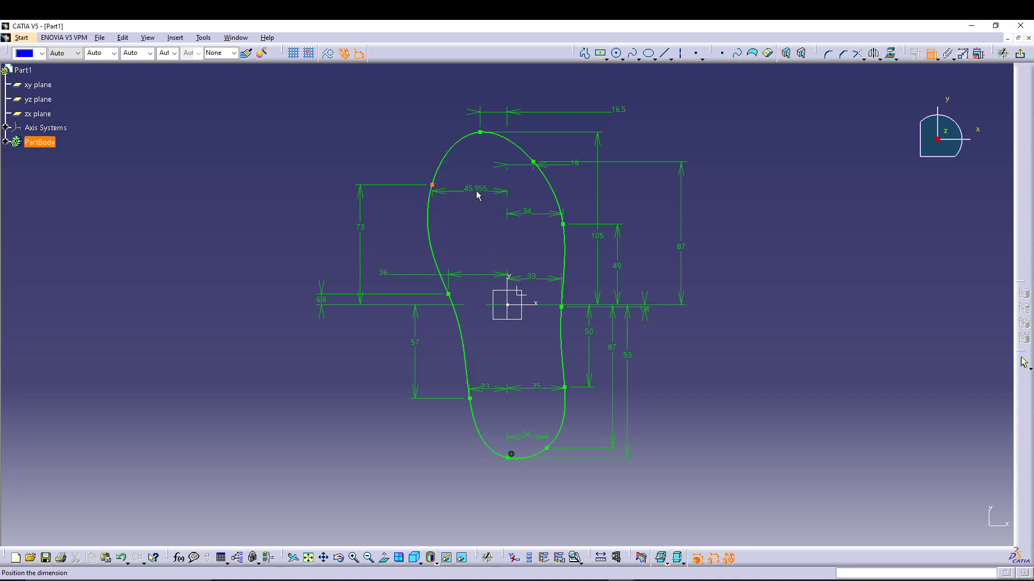
{"action": "double_click", "coordinate": [477, 195]}
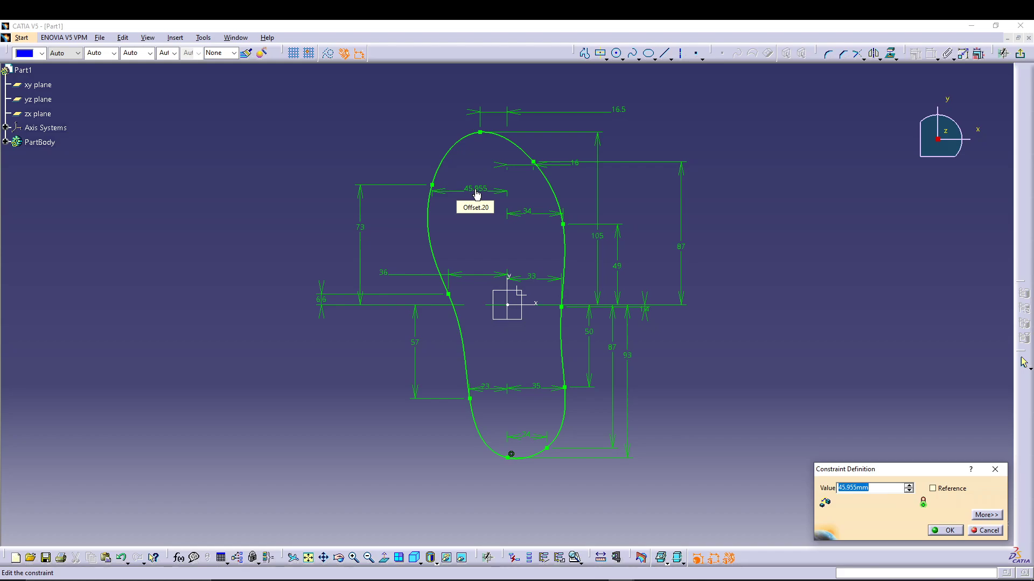
{"action": "type", "text": "36"}
{"action": "key", "text": "Return"}
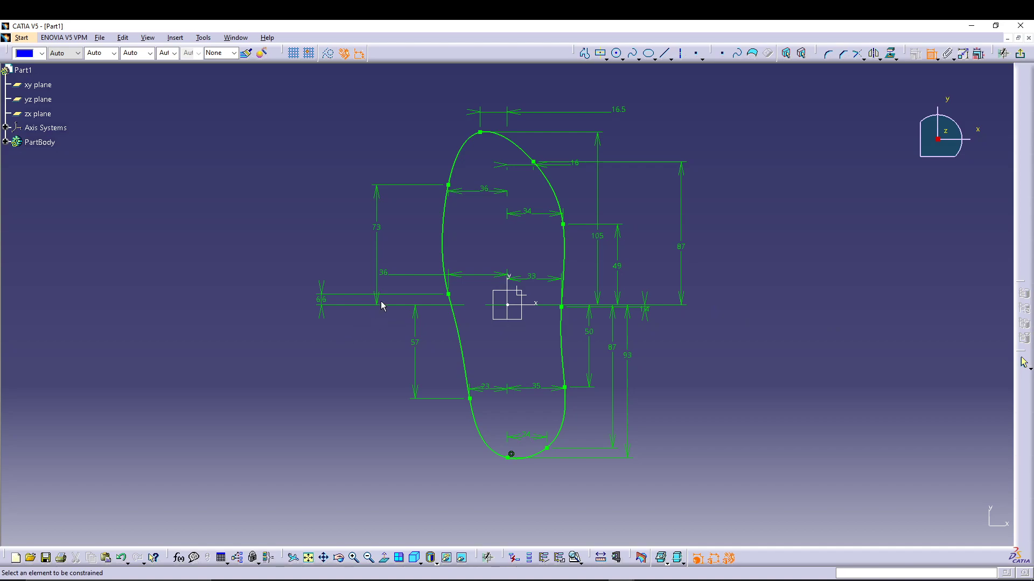
- Change the 36 width dimension to 30.5 and end the constraint command
{"action": "left_click", "coordinate": [381, 273]}
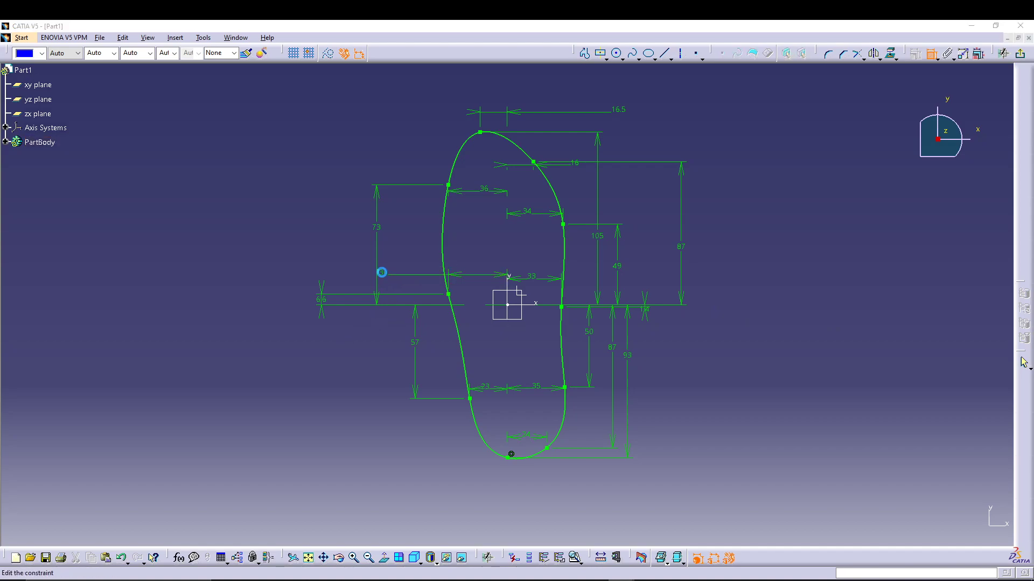
{"action": "left_click", "coordinate": [382, 272]}
{"action": "type", "text": "30"}
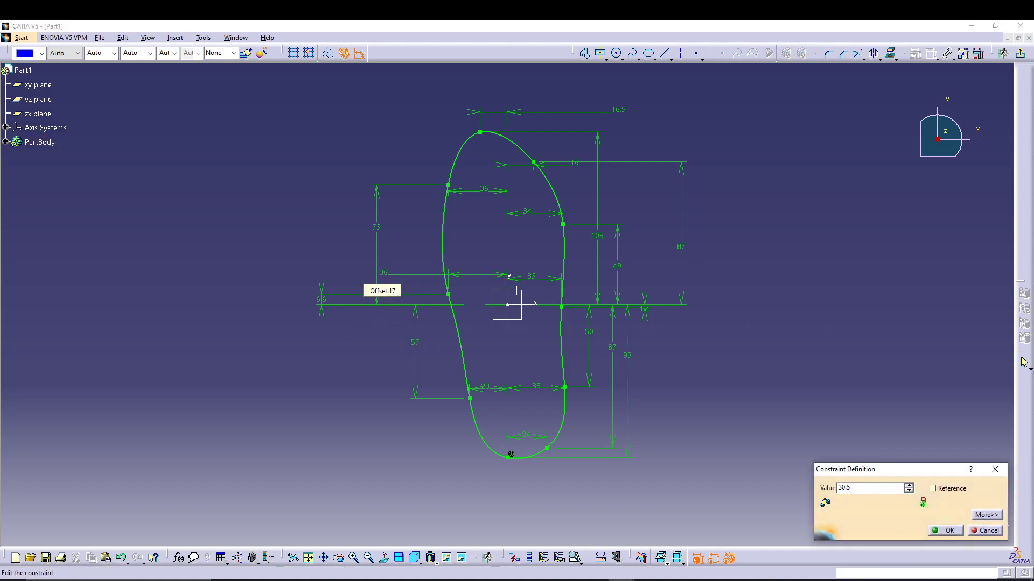
{"action": "type", "text": ".5"}
{"action": "key", "text": "Return"}
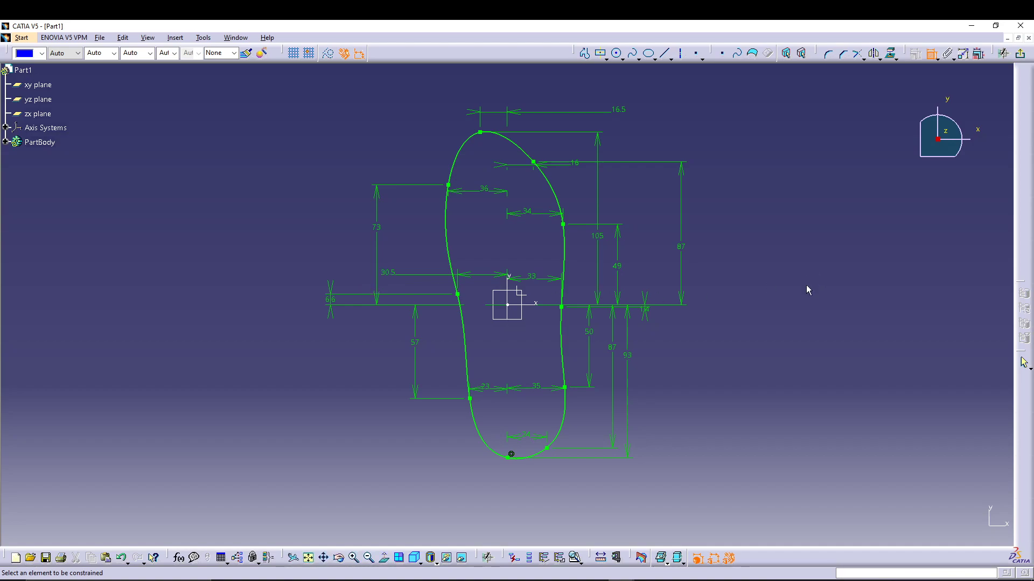
{"action": "key", "text": "Escape"}
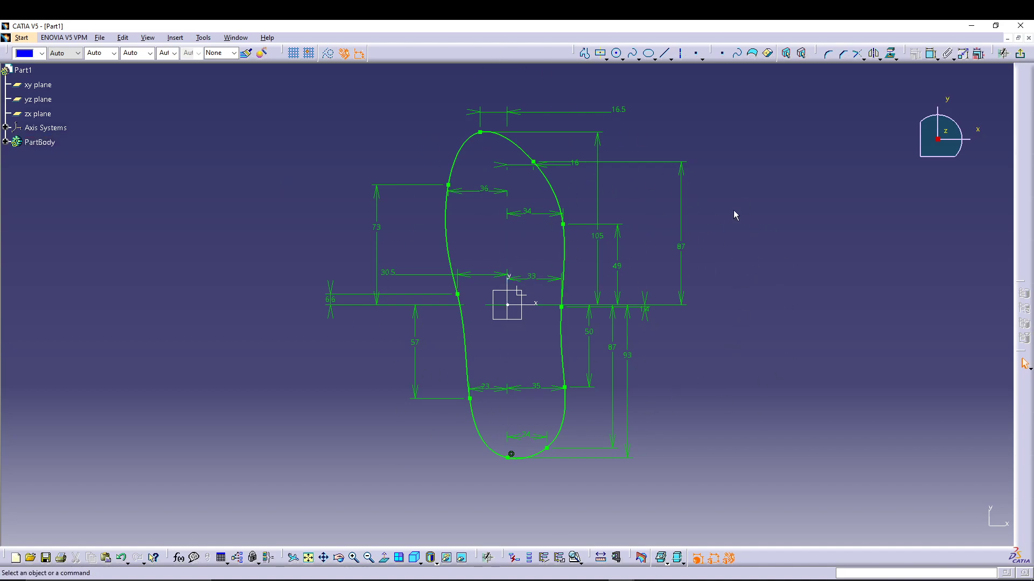
- Exit the sketch, deselect the sole profile and expand PartBody to reveal Sketch.1
{"action": "left_click", "coordinate": [1024, 364]}
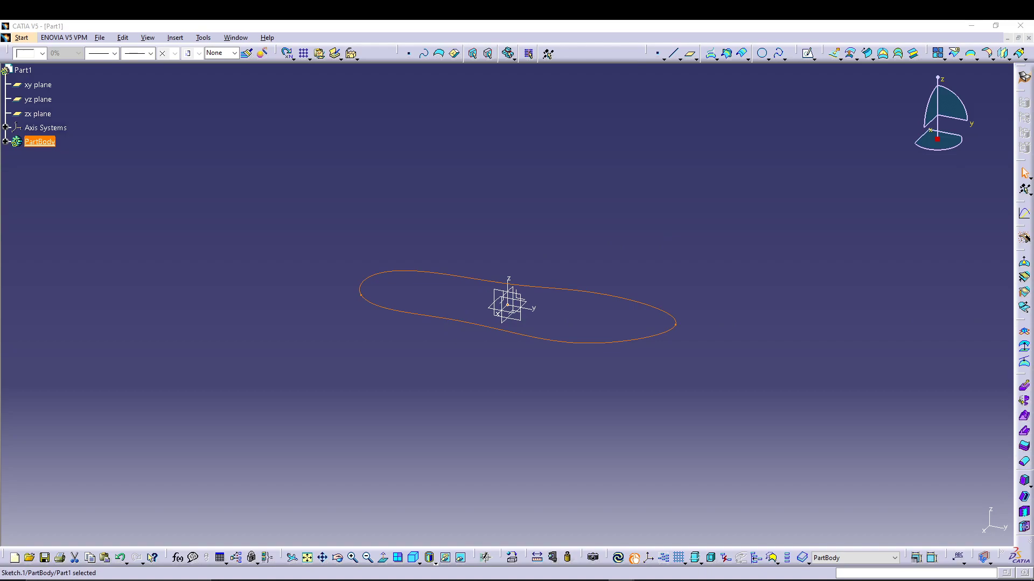
{"action": "left_click", "coordinate": [259, 394]}
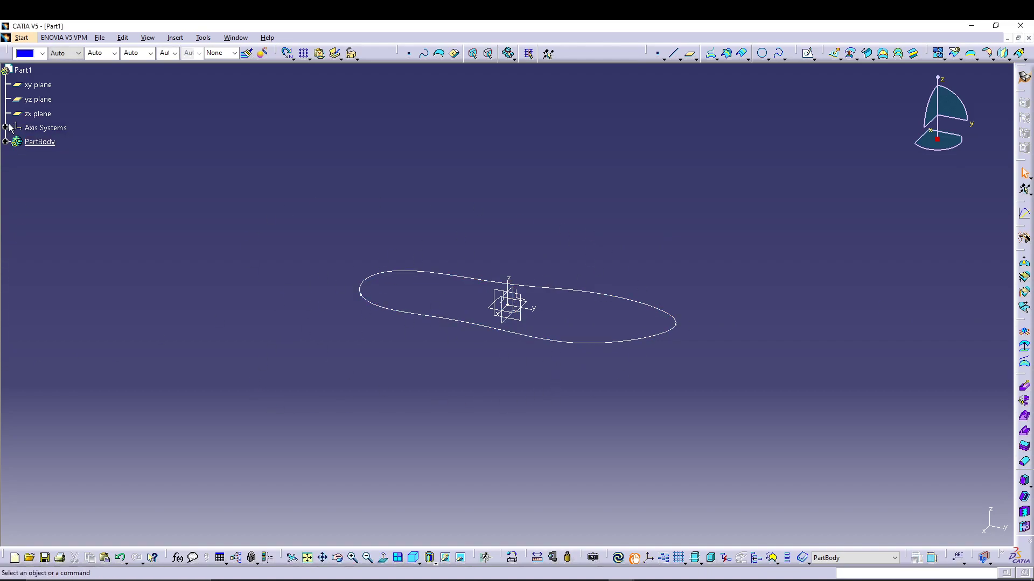
{"action": "left_click", "coordinate": [6, 141]}
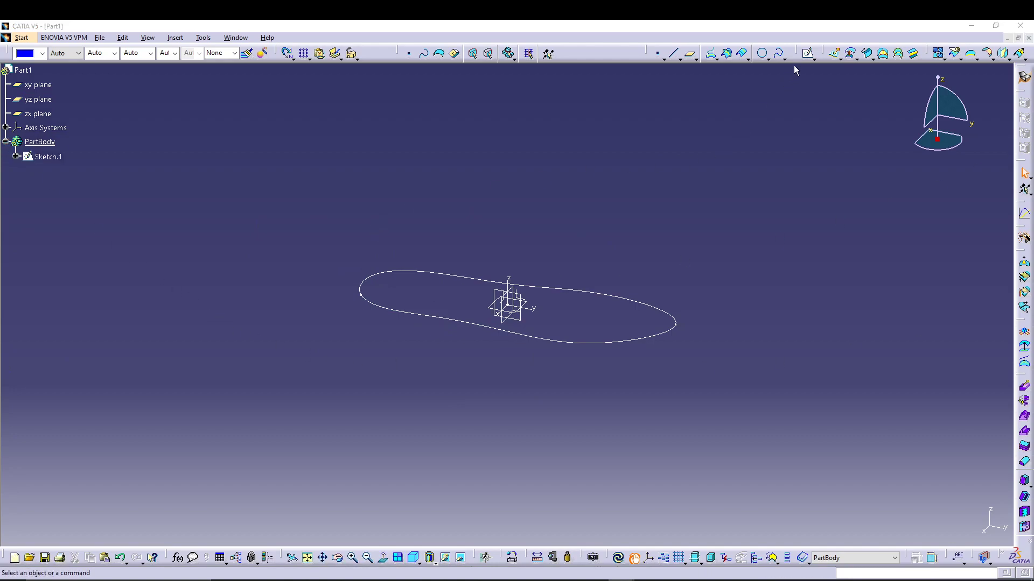
- Create Plane.1 offset 60 mm from the XY plane
{"action": "left_click", "coordinate": [691, 54]}
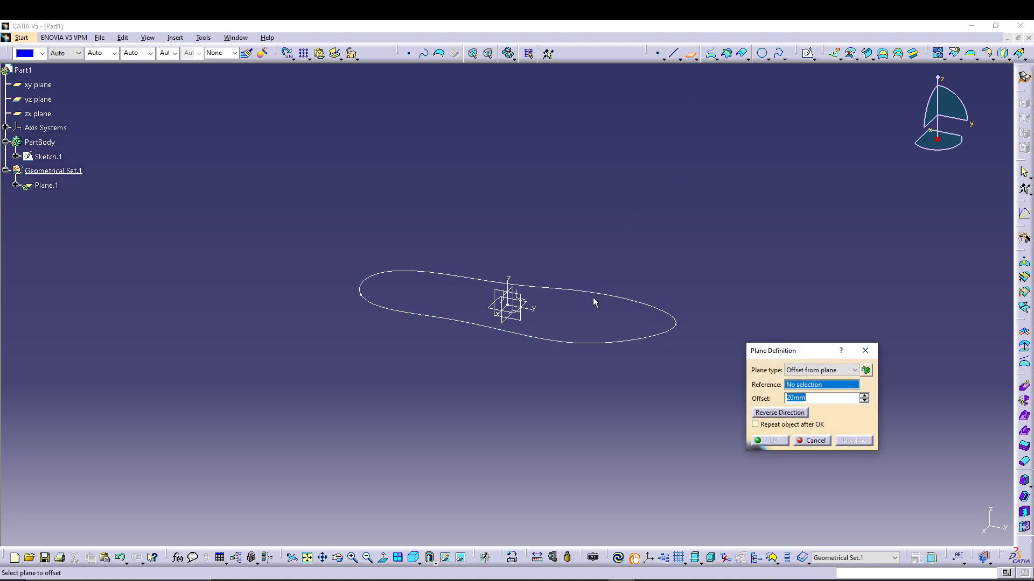
{"action": "left_click", "coordinate": [515, 311]}
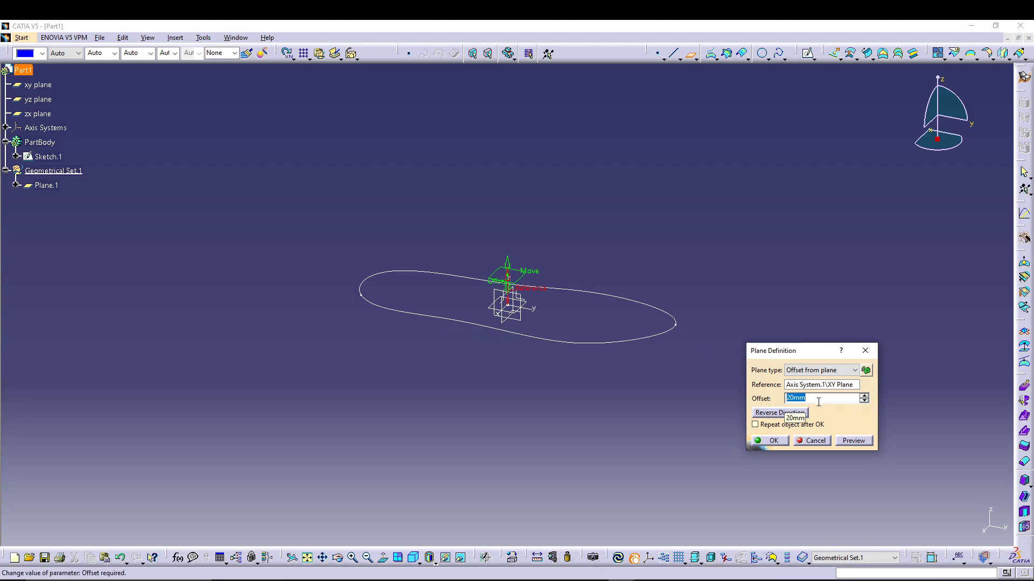
{"action": "type", "text": "60"}
{"action": "key", "text": "Return"}
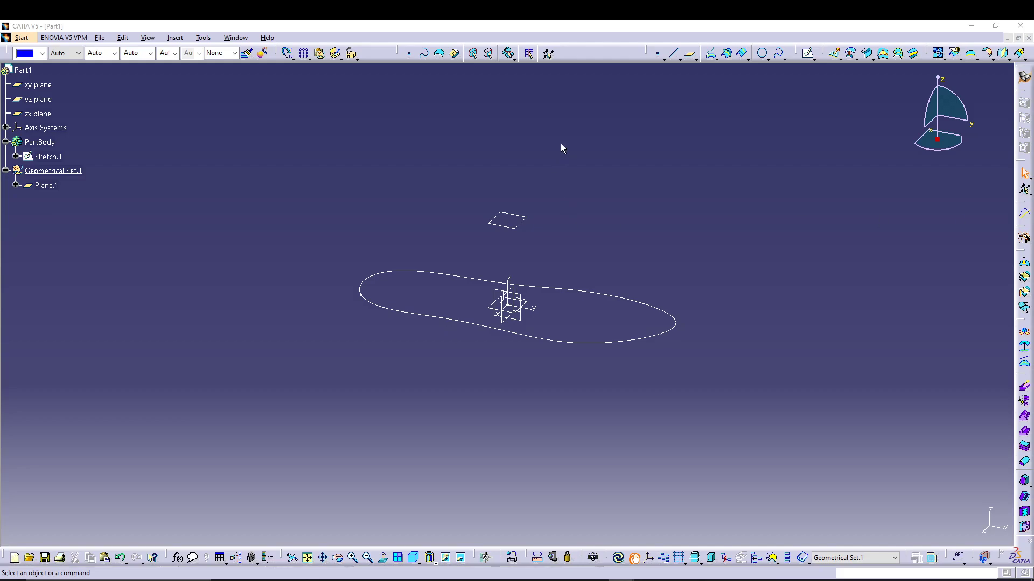
- Start a new sketch on Plane.1 with the sole outline centred in view
{"action": "left_click", "coordinate": [521, 224]}
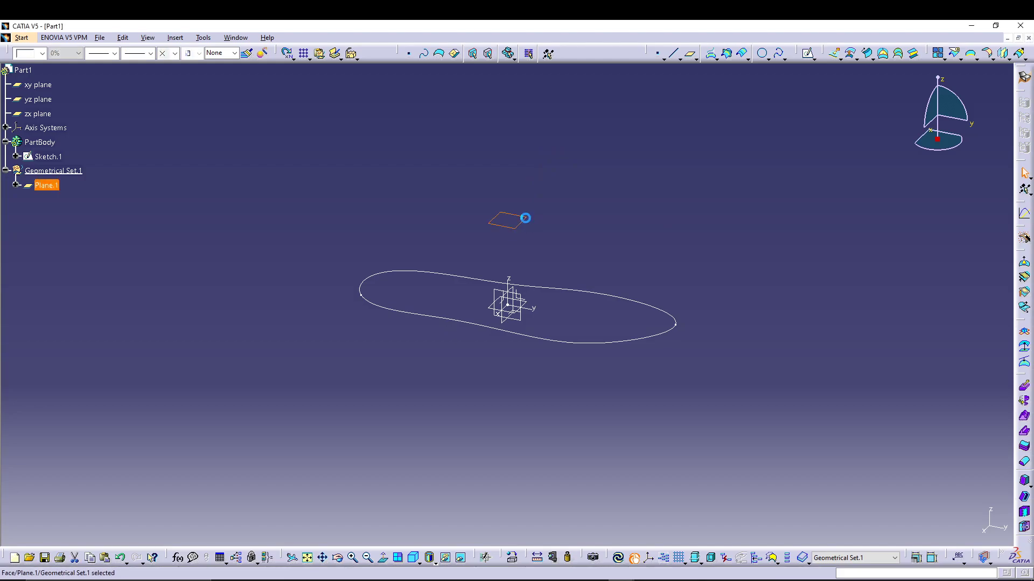
{"action": "left_click", "coordinate": [802, 56]}
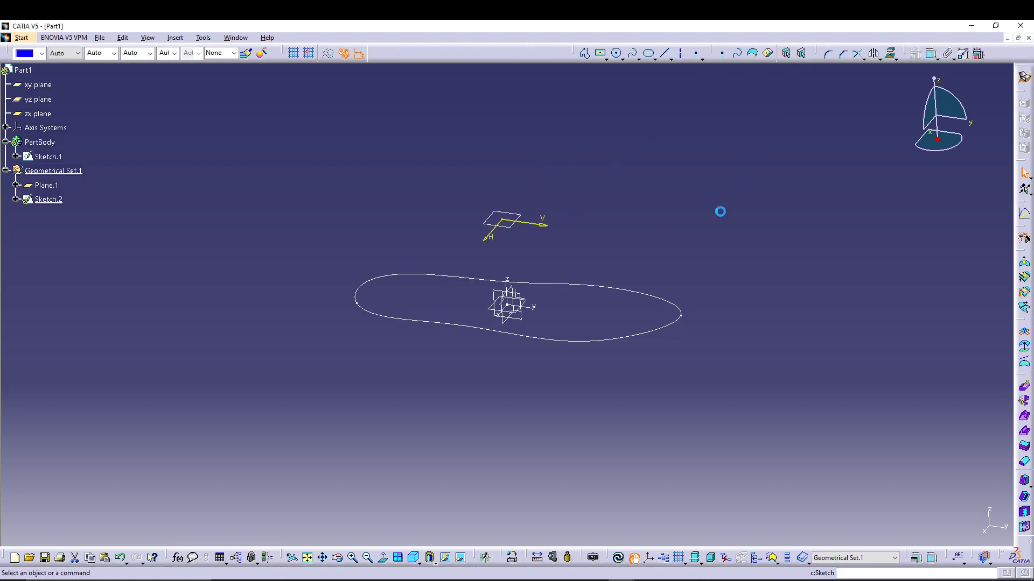
{"action": "mouse_move", "coordinate": [549, 343]}
{"action": "middle_mouse_down"}
{"action": "mouse_move", "coordinate": [693, 251]}
{"action": "mouse_move", "coordinate": [635, 291]}
{"action": "mouse_move", "coordinate": [739, 241]}
{"action": "mouse_move", "coordinate": [729, 296]}
{"action": "middle_mouse_up"}
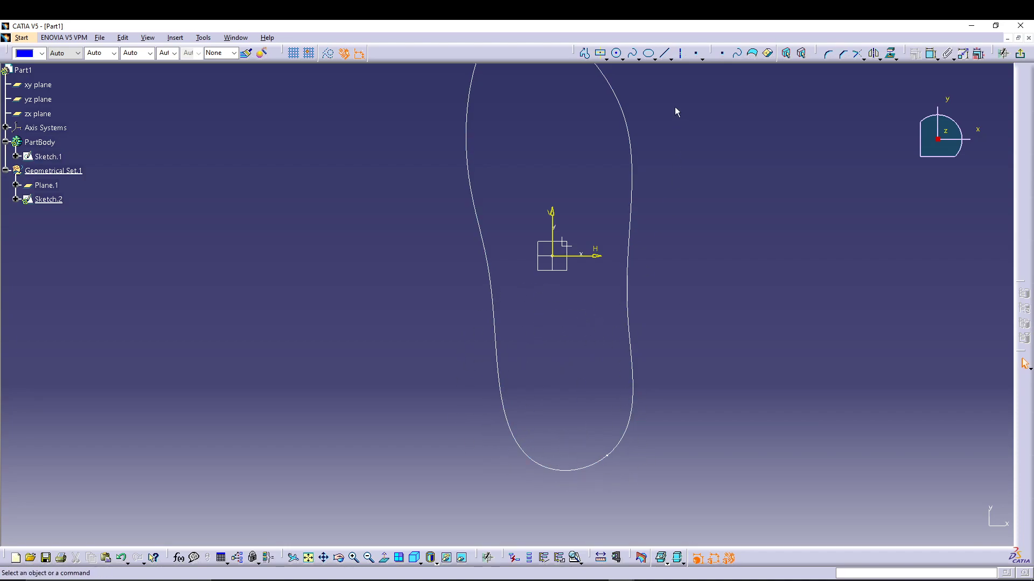
- Draw a closed seven-point spline just inside the heel of the sole outline
{"action": "left_click", "coordinate": [634, 53]}
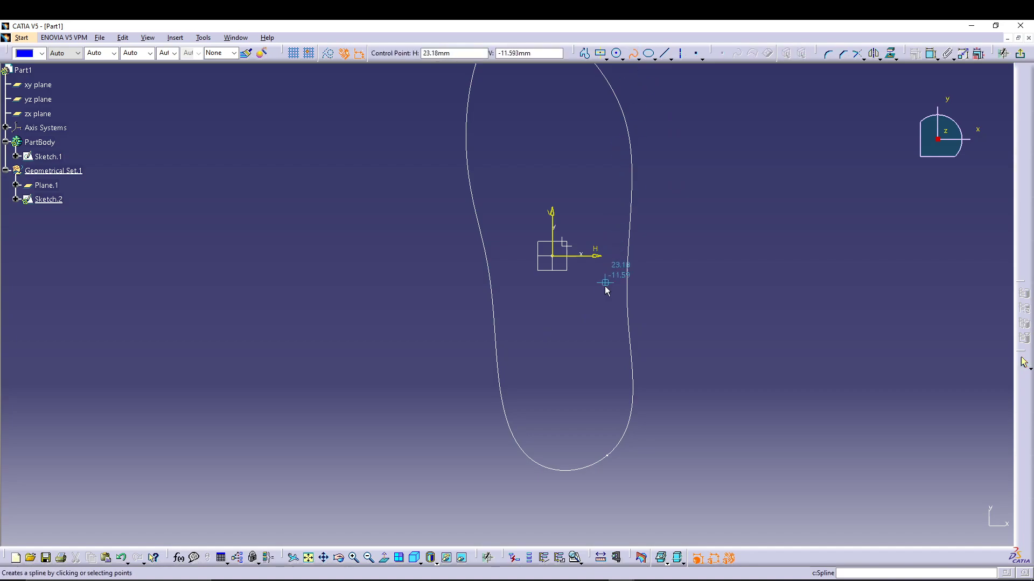
{"action": "left_click", "coordinate": [552, 294]}
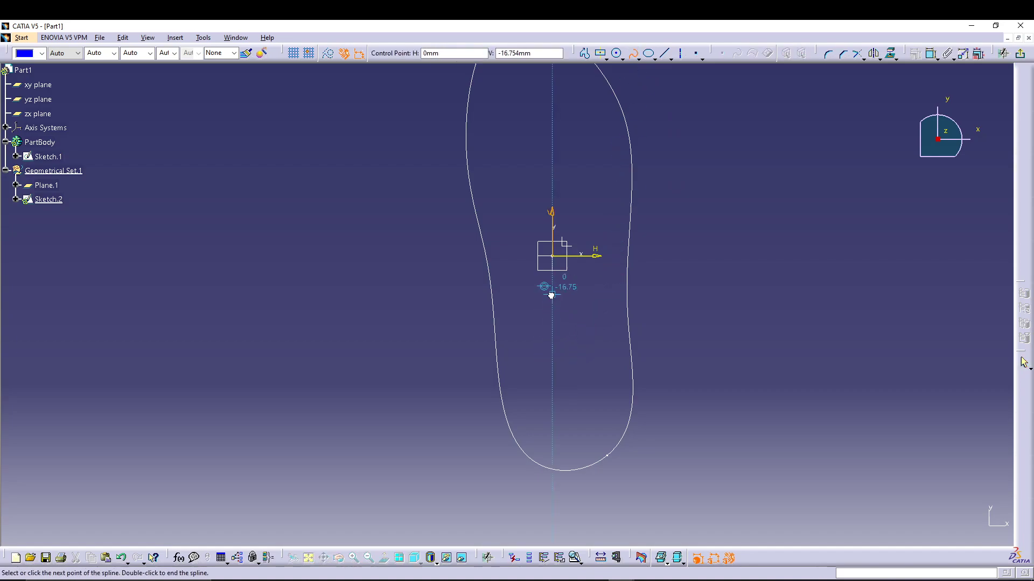
{"action": "left_click", "coordinate": [618, 298]}
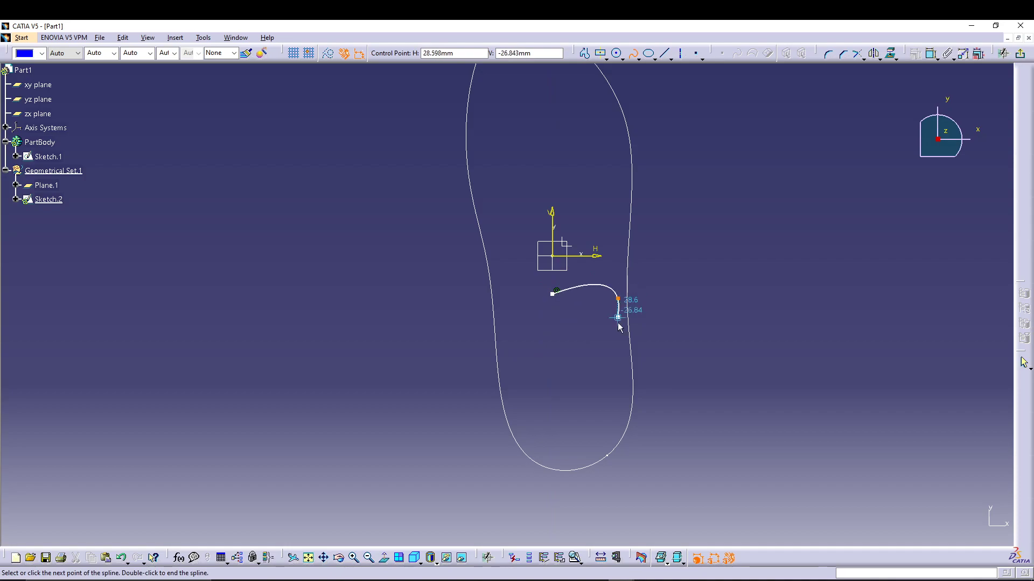
{"action": "left_click", "coordinate": [628, 372]}
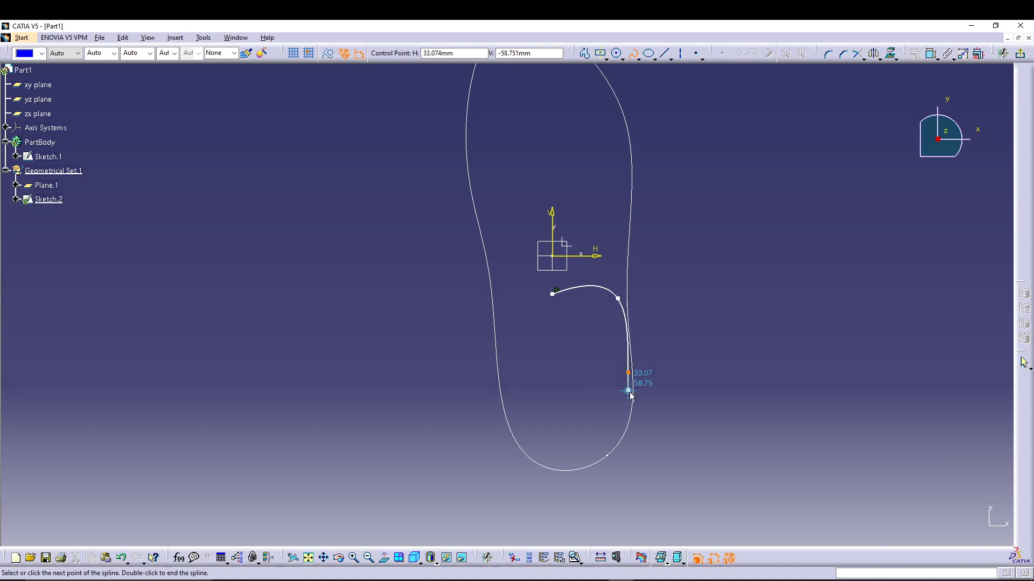
{"action": "left_click", "coordinate": [613, 441]}
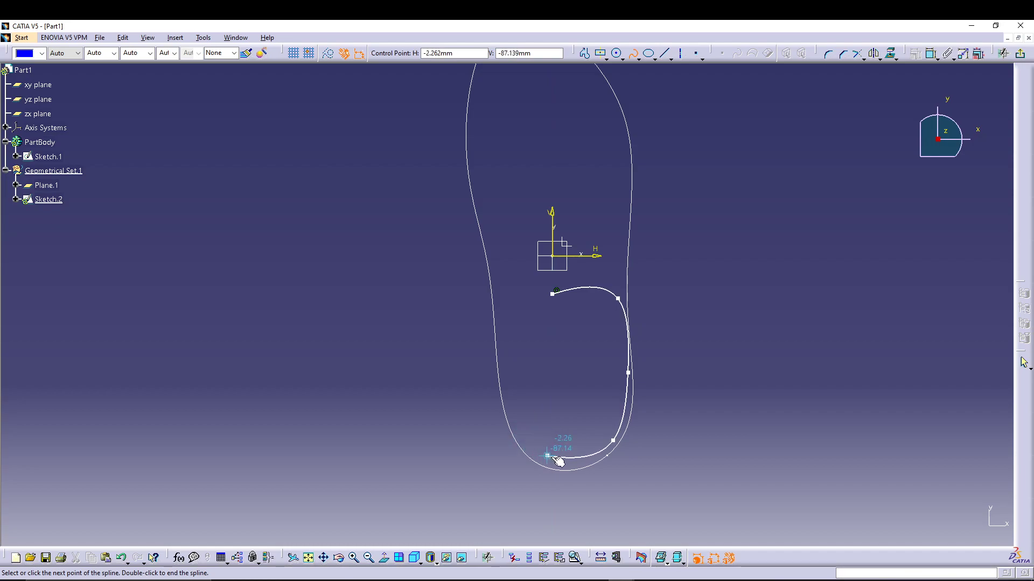
{"action": "left_click", "coordinate": [564, 461]}
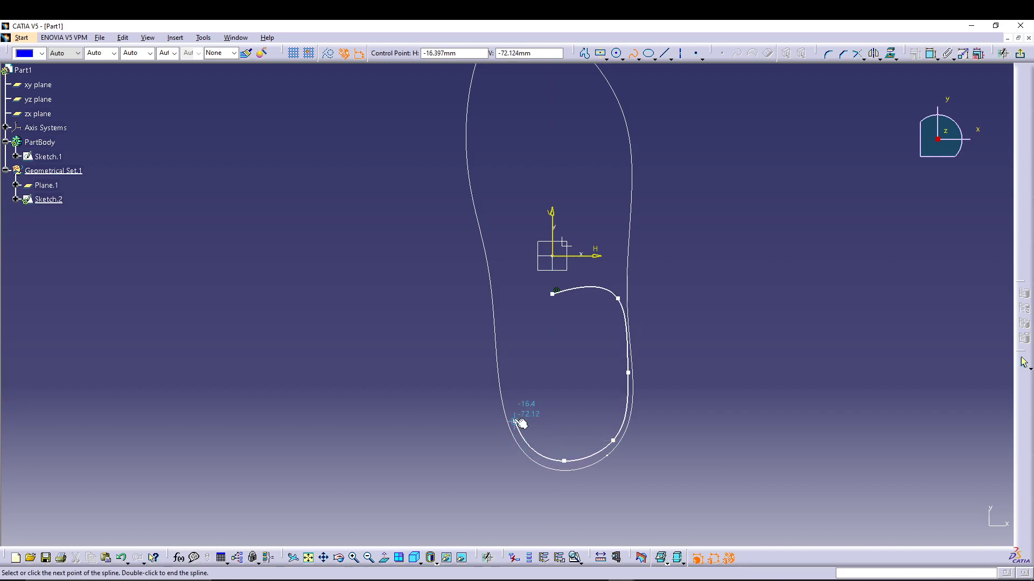
{"action": "left_click", "coordinate": [504, 377]}
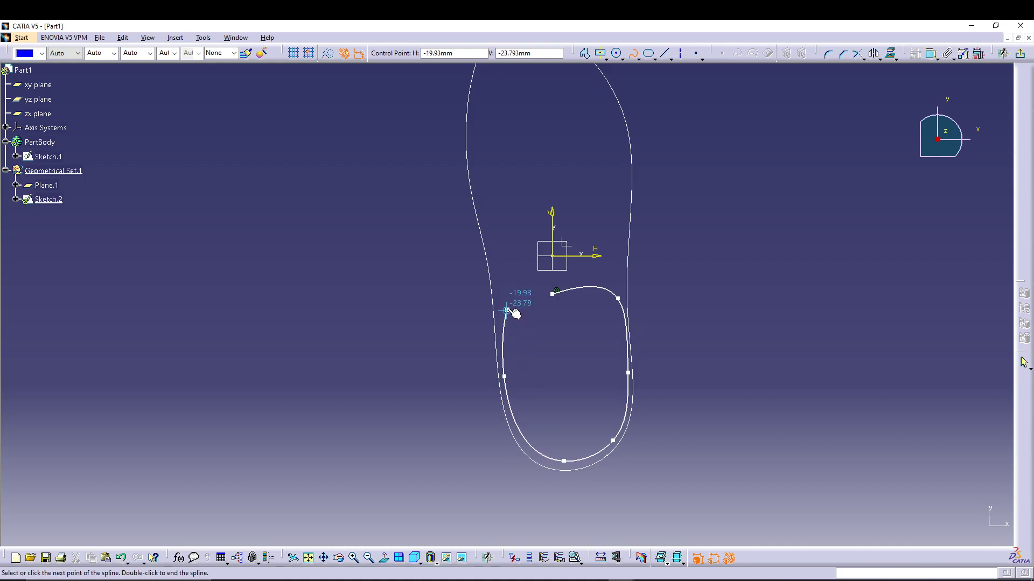
{"action": "left_click", "coordinate": [507, 311]}
{"action": "right_click", "coordinate": [527, 294]}
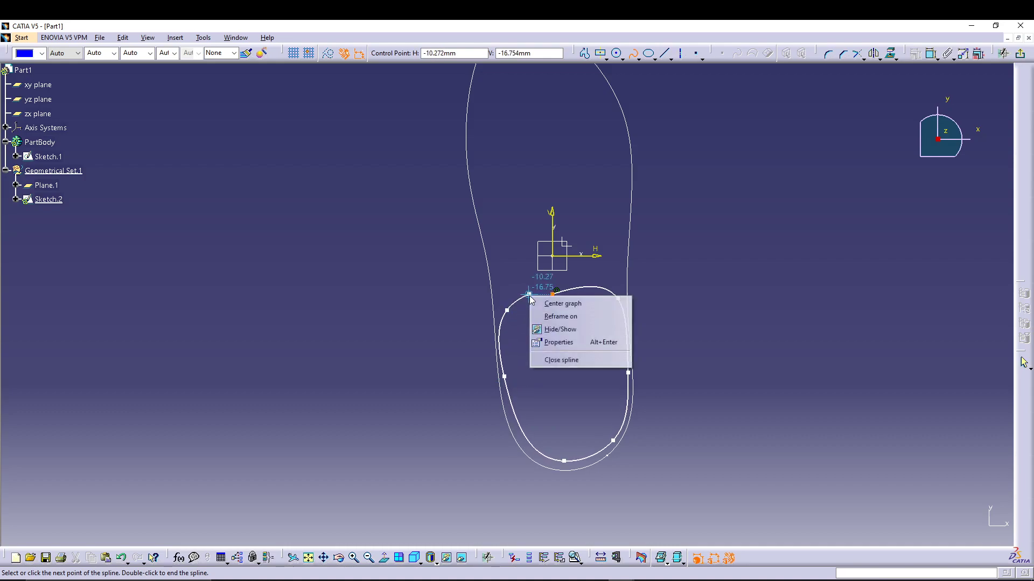
{"action": "left_click", "coordinate": [574, 361]}
{"action": "left_click", "coordinate": [721, 331]}
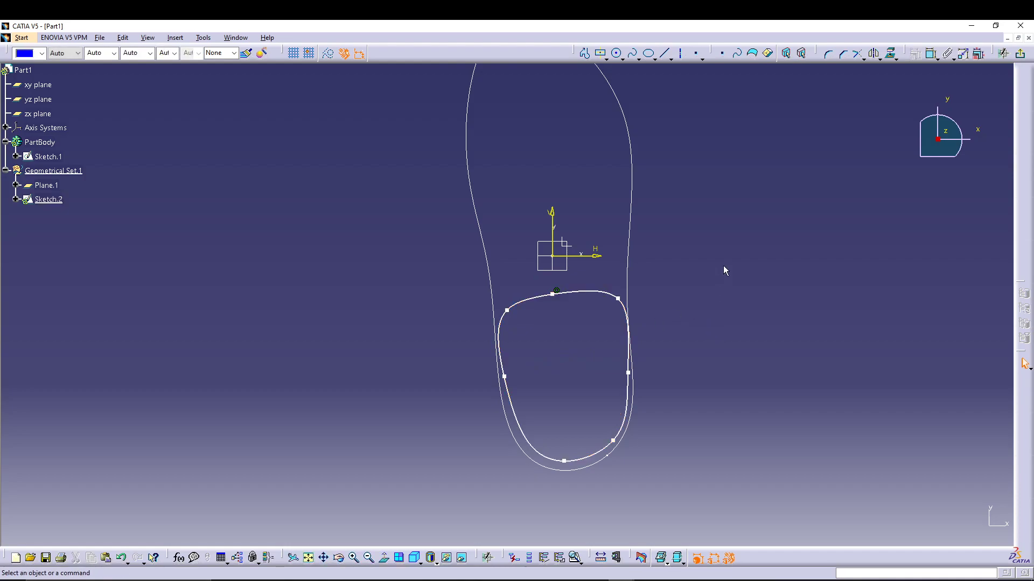
- Drag the heel spline's top, left and bottom points to follow the outline, then exit the sketch
{"action": "left_click_drag", "start_coordinate": [555, 296], "coordinate": [556, 285]}
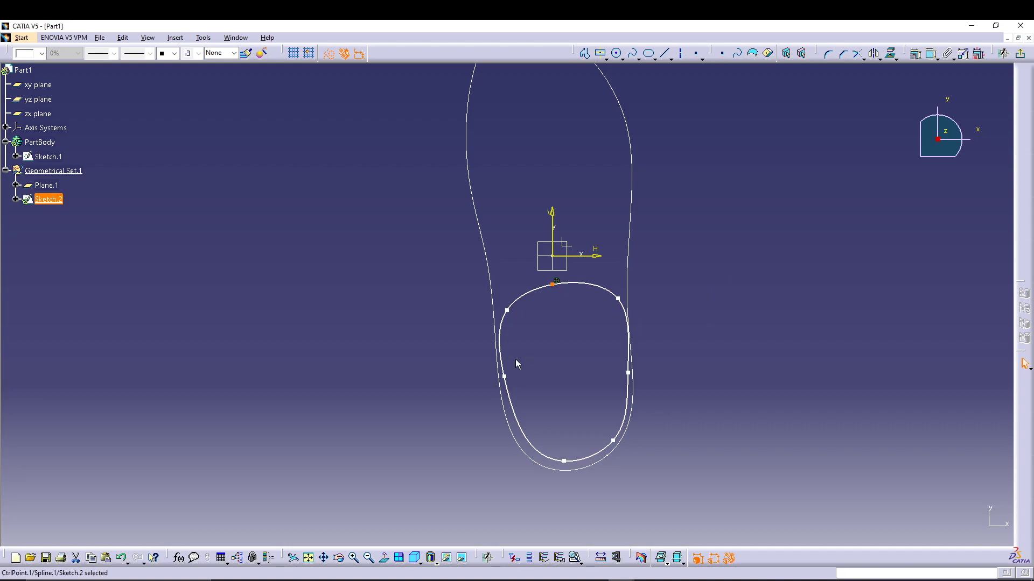
{"action": "left_click_drag", "start_coordinate": [504, 376], "coordinate": [507, 388]}
{"action": "left_click_drag", "start_coordinate": [564, 462], "coordinate": [560, 466]}
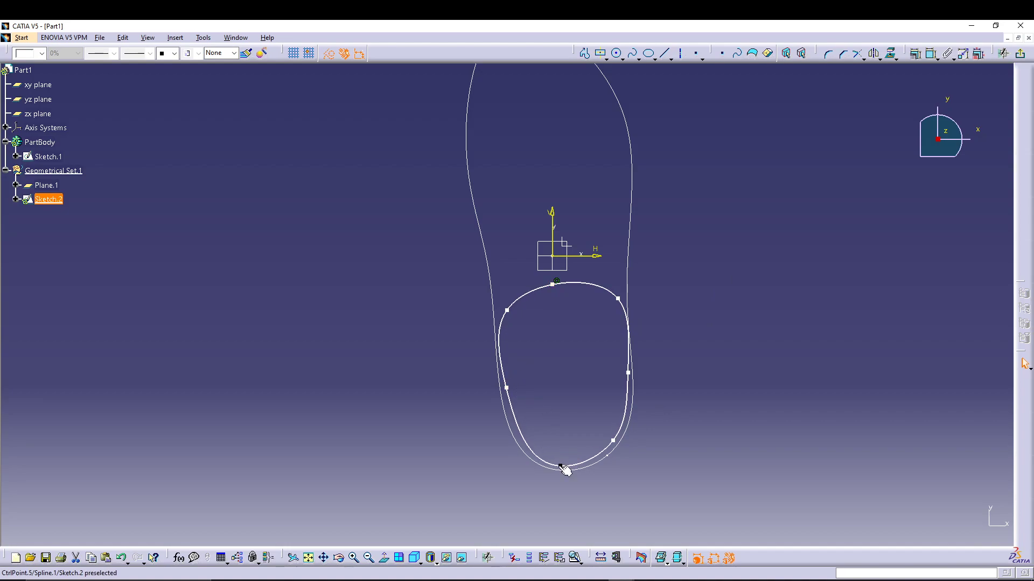
{"action": "left_click_drag", "start_coordinate": [507, 388], "coordinate": [514, 413]}
{"action": "left_click", "coordinate": [632, 380]}
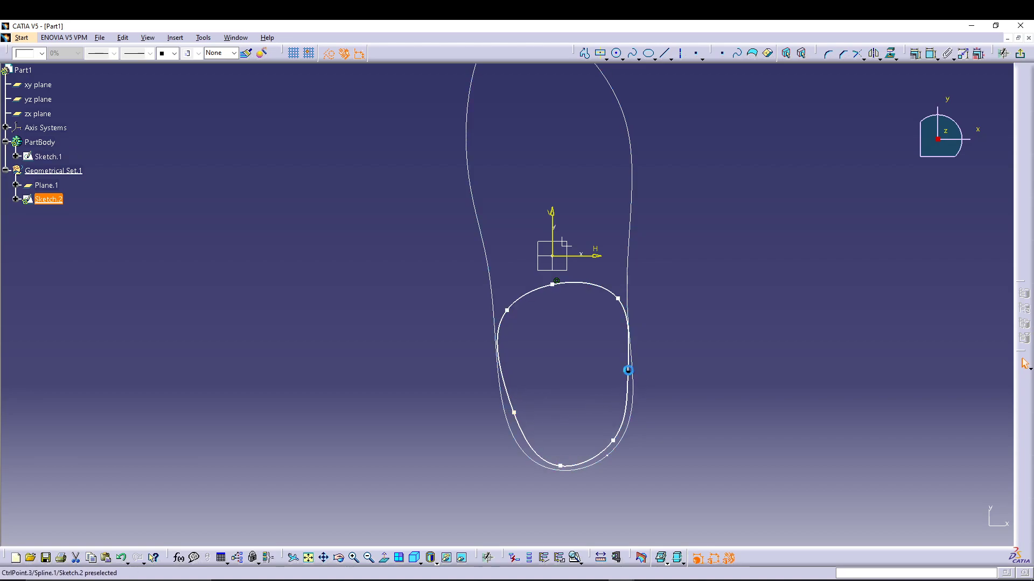
{"action": "left_click", "coordinate": [630, 374]}
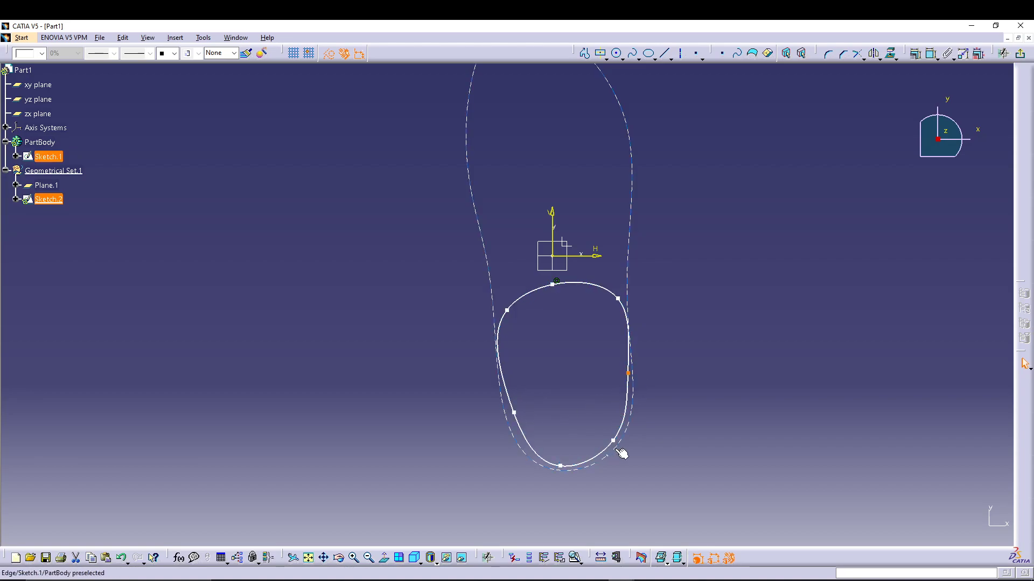
{"action": "left_click", "coordinate": [616, 441]}
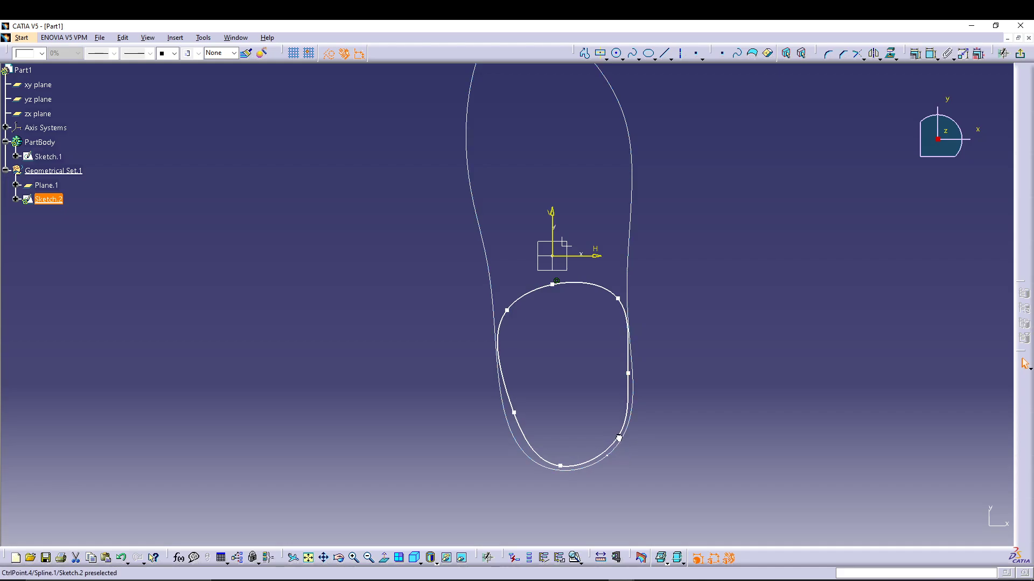
{"action": "left_click", "coordinate": [661, 400]}
{"action": "left_click", "coordinate": [1020, 53]}
{"action": "left_click", "coordinate": [699, 330]}
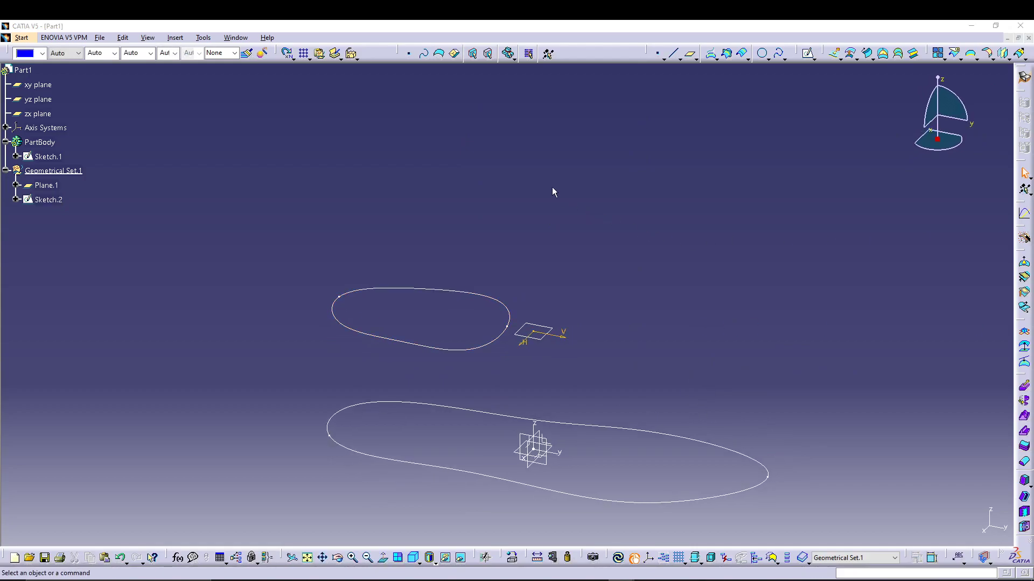
- Create Plane.2 offset 37 mm from the XY plane and select it as the sketch support
{"action": "left_click", "coordinate": [692, 54]}
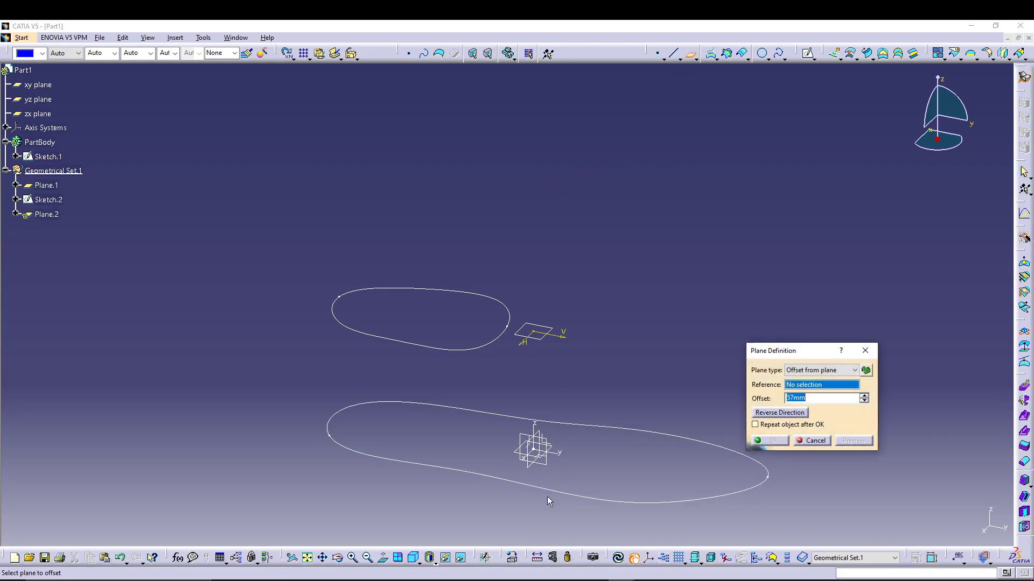
{"action": "left_click", "coordinate": [543, 460]}
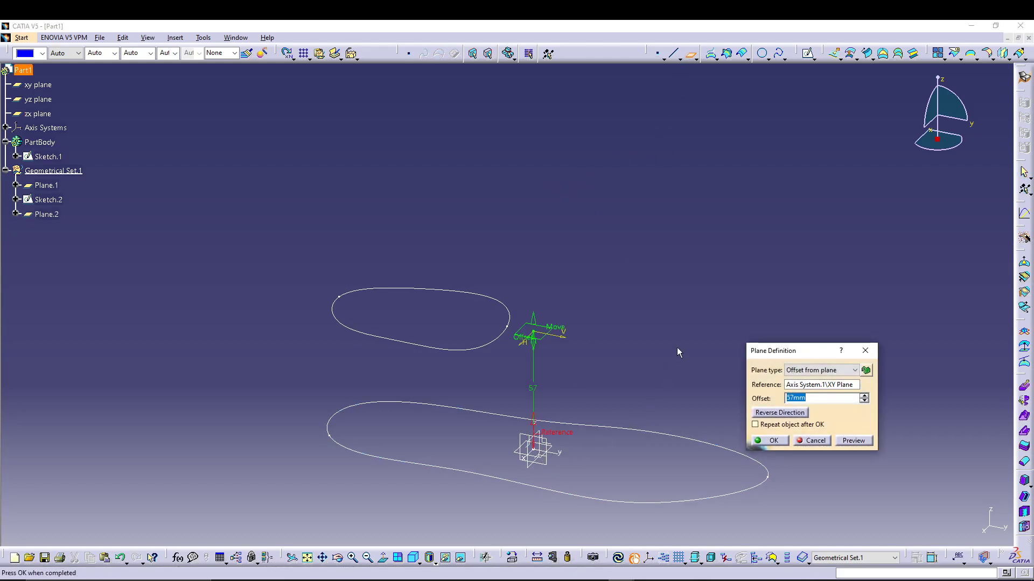
{"action": "type", "text": "37"}
{"action": "key", "text": "Return"}
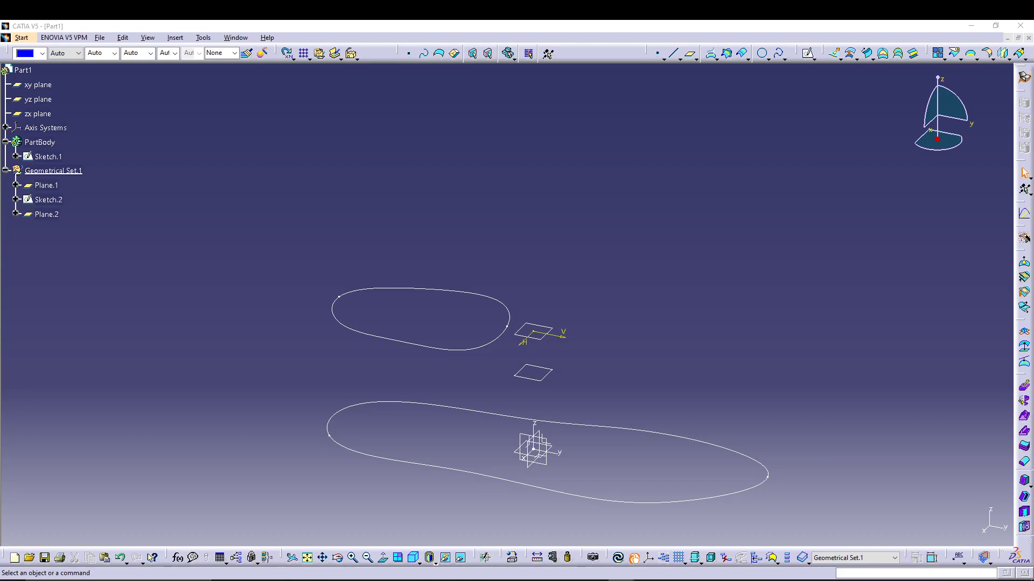
{"action": "left_click", "coordinate": [531, 370]}
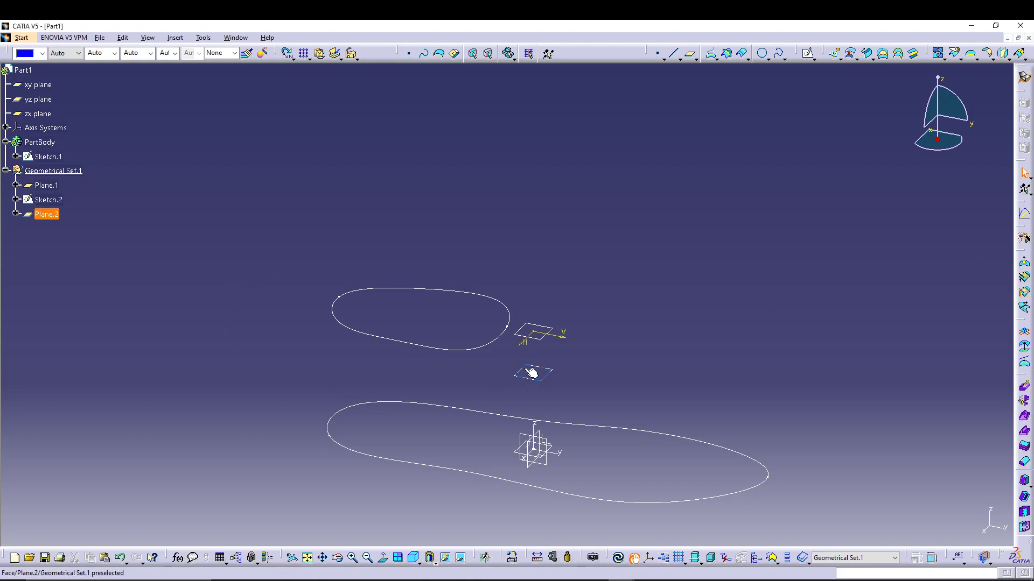
- Open Sketch.3 on Plane.2 and draw a six-point spline from top centre down the left side to the heel
{"action": "left_click", "coordinate": [807, 54]}
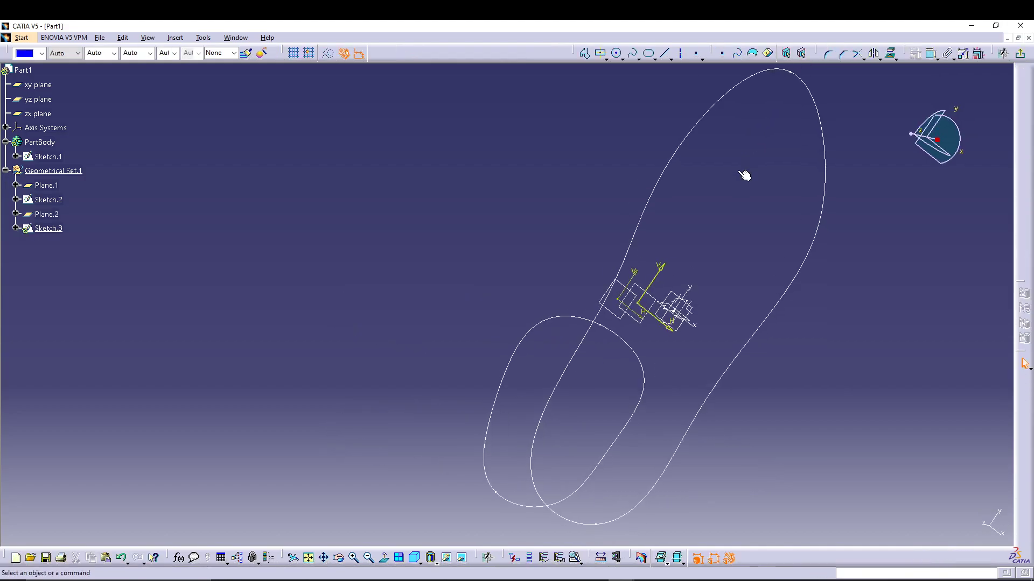
{"action": "mouse_move", "coordinate": [475, 290]}
{"action": "middle_mouse_down"}
{"action": "mouse_move", "coordinate": [461, 337]}
{"action": "mouse_move", "coordinate": [527, 331]}
{"action": "middle_mouse_up"}
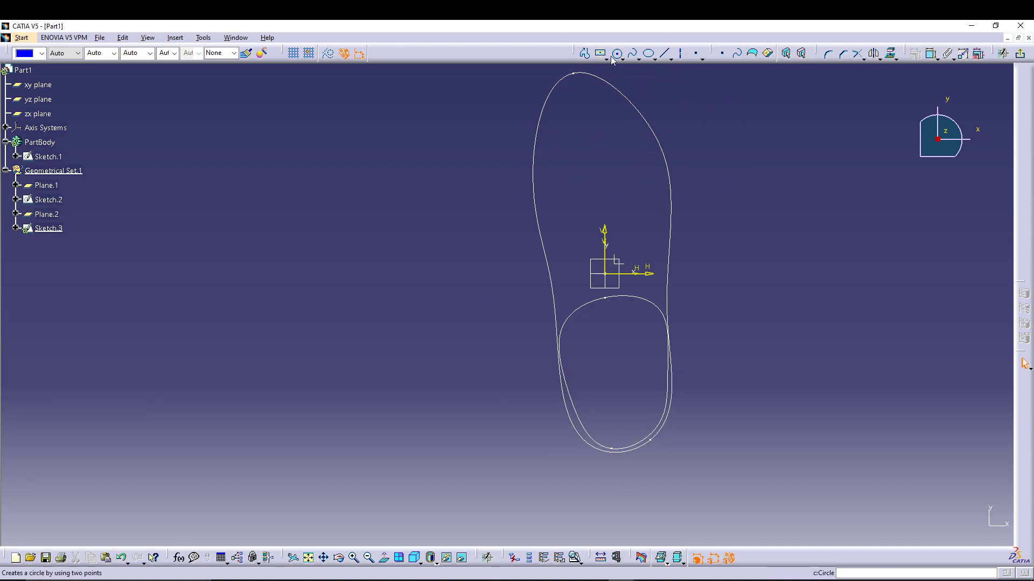
{"action": "left_click", "coordinate": [633, 53]}
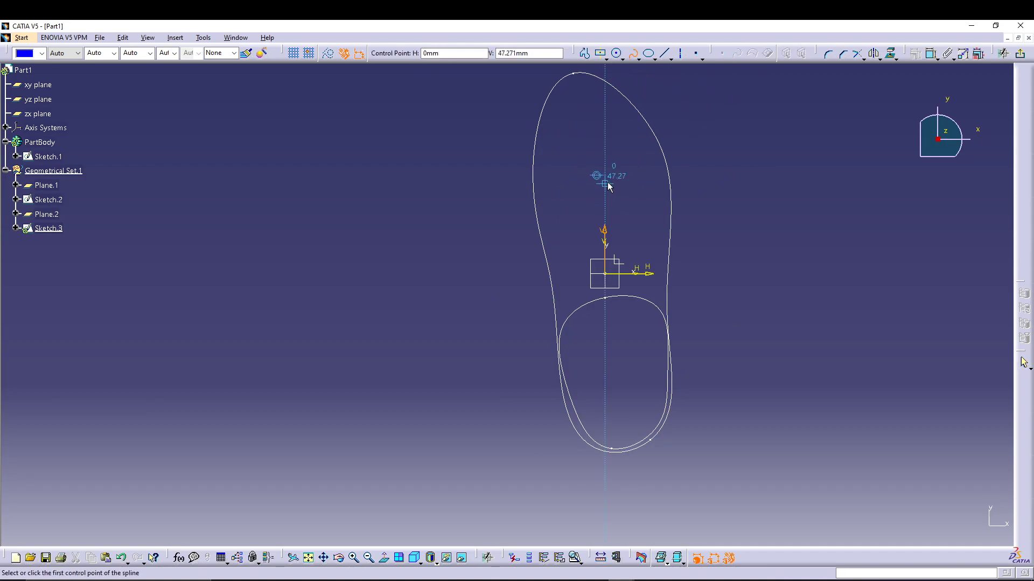
{"action": "left_click", "coordinate": [605, 183]}
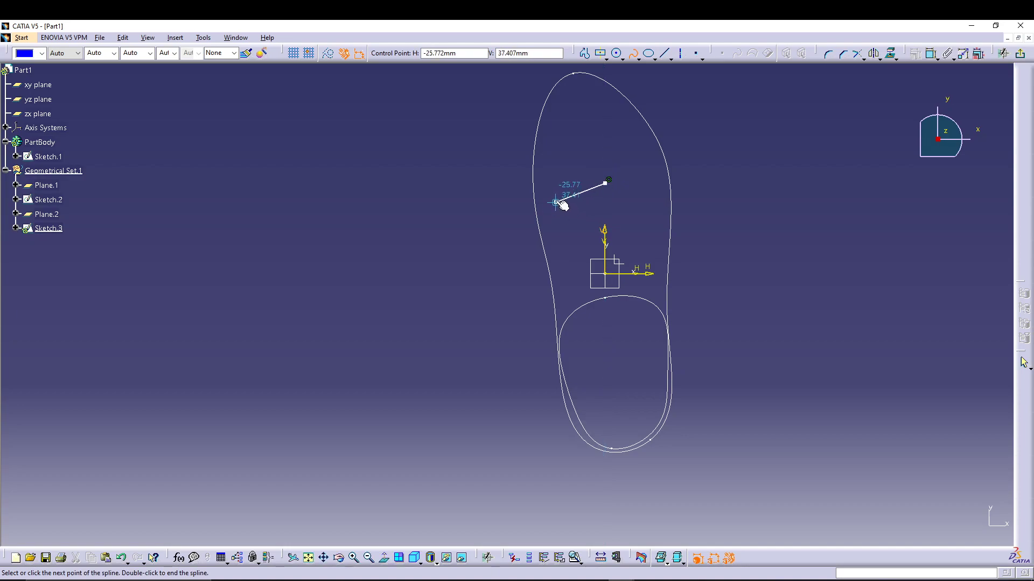
{"action": "left_click", "coordinate": [547, 204]}
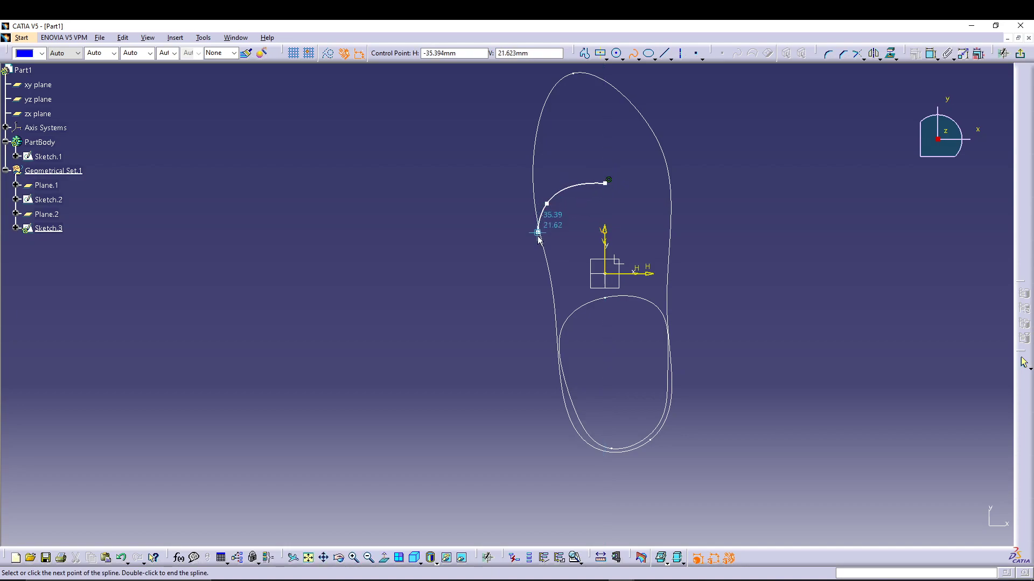
{"action": "left_click", "coordinate": [547, 276]}
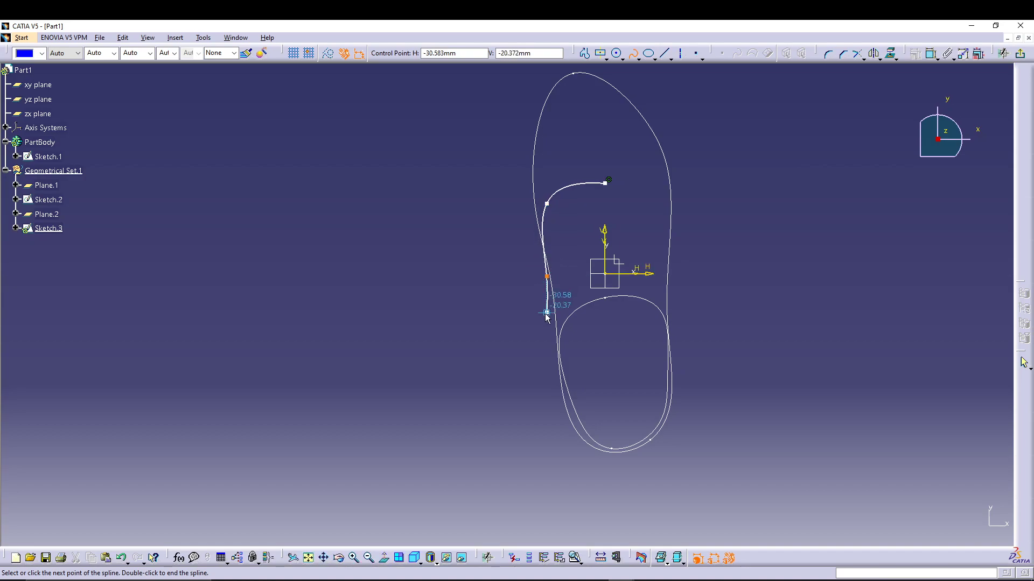
{"action": "left_click", "coordinate": [550, 337]}
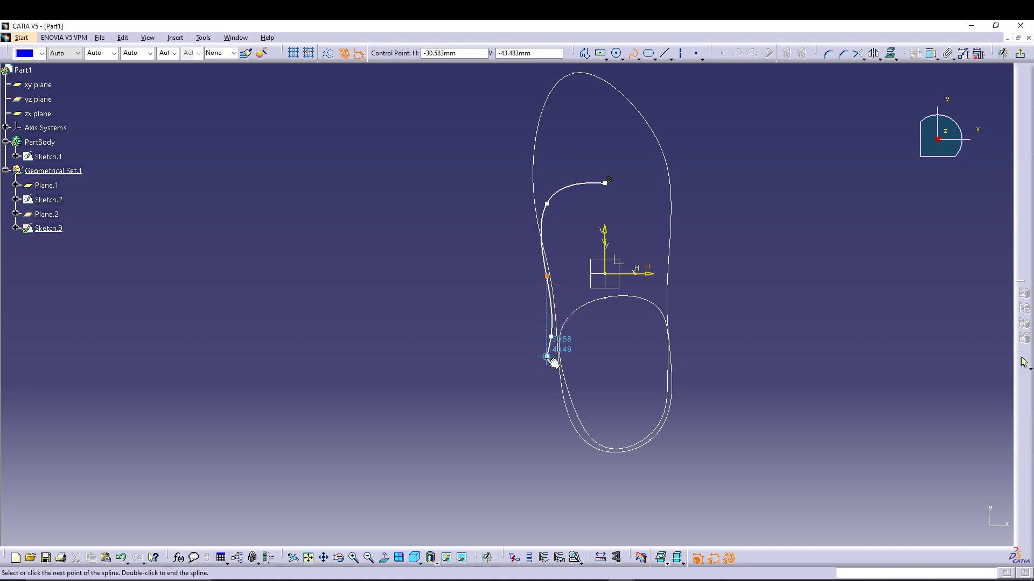
{"action": "left_click", "coordinate": [566, 436]}
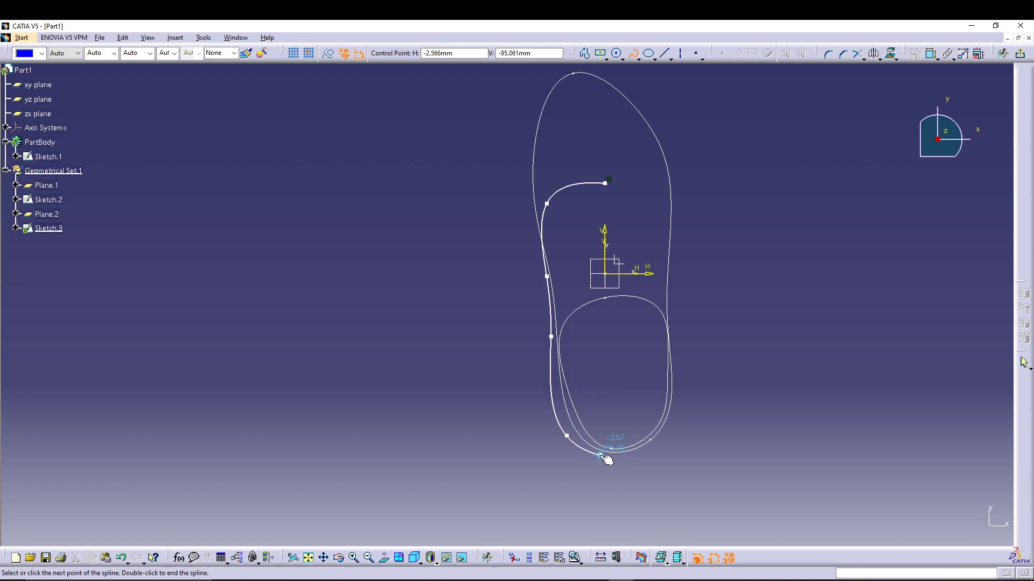
{"action": "left_click", "coordinate": [601, 455]}
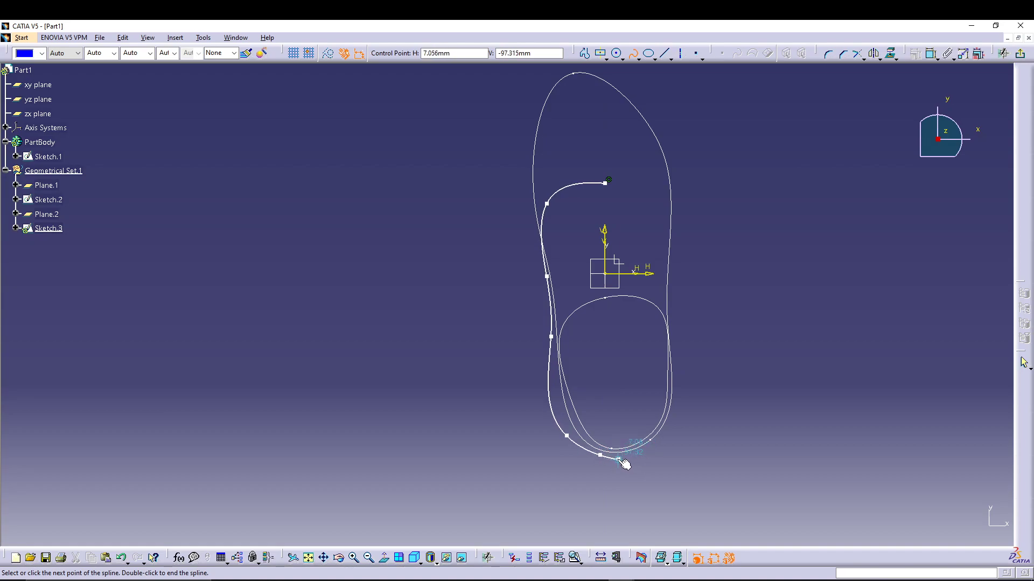
{"action": "key", "text": "Escape"}
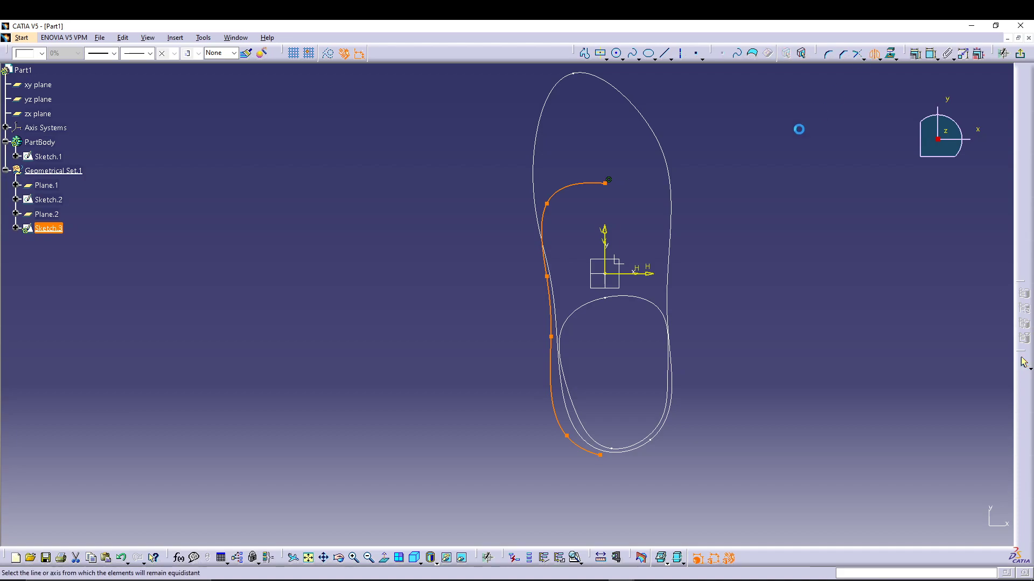
{"action": "left_click", "coordinate": [607, 235]}
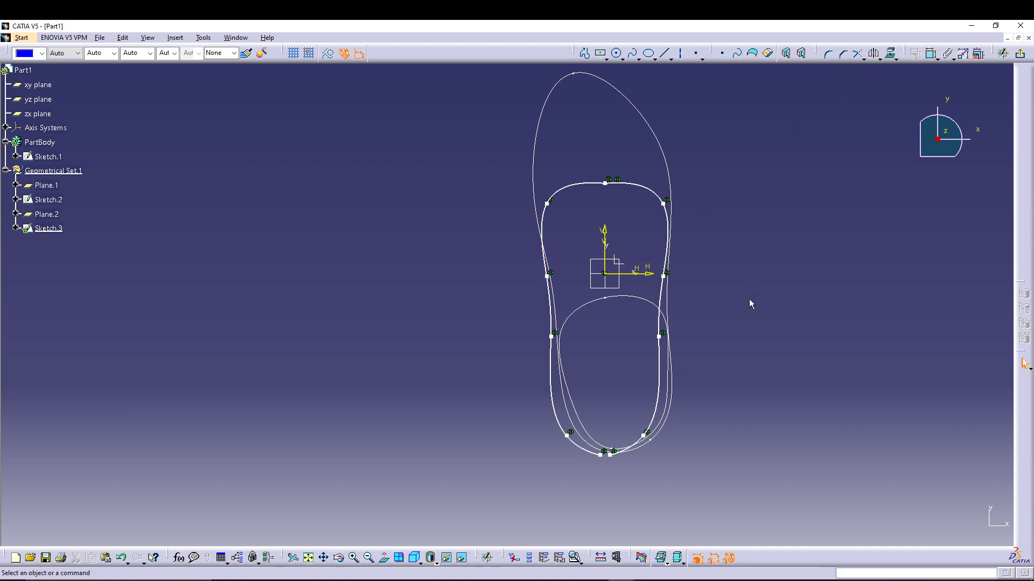
{"action": "left_click", "coordinate": [639, 58]}
{"action": "left_click", "coordinate": [648, 88]}
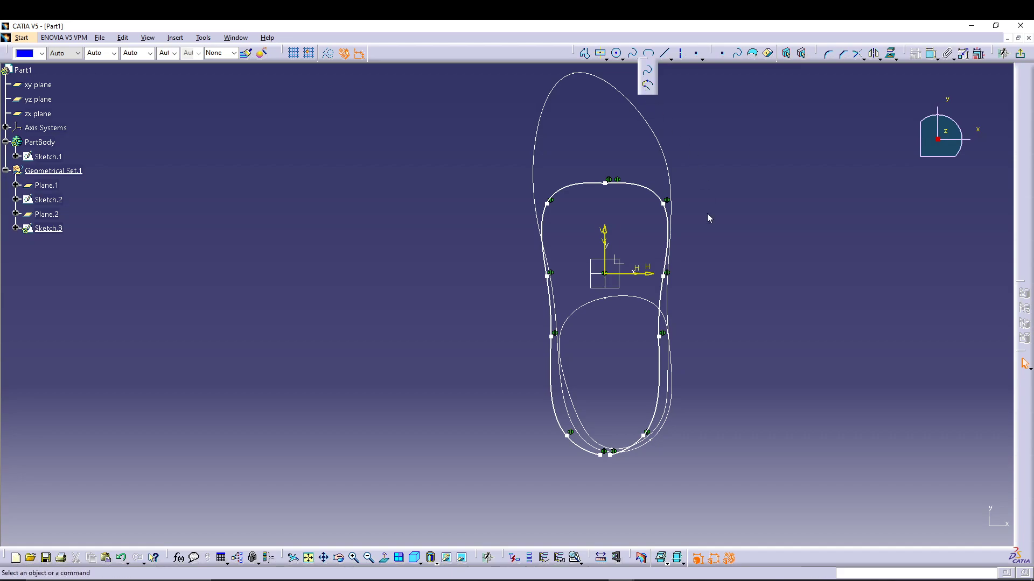
{"action": "left_click", "coordinate": [596, 453]}
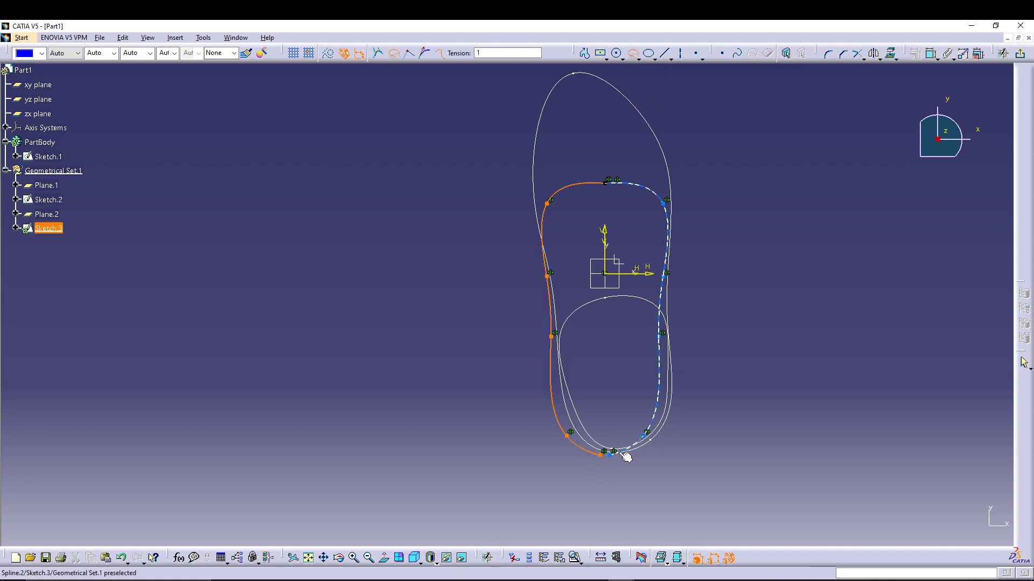
{"action": "left_click", "coordinate": [621, 454]}
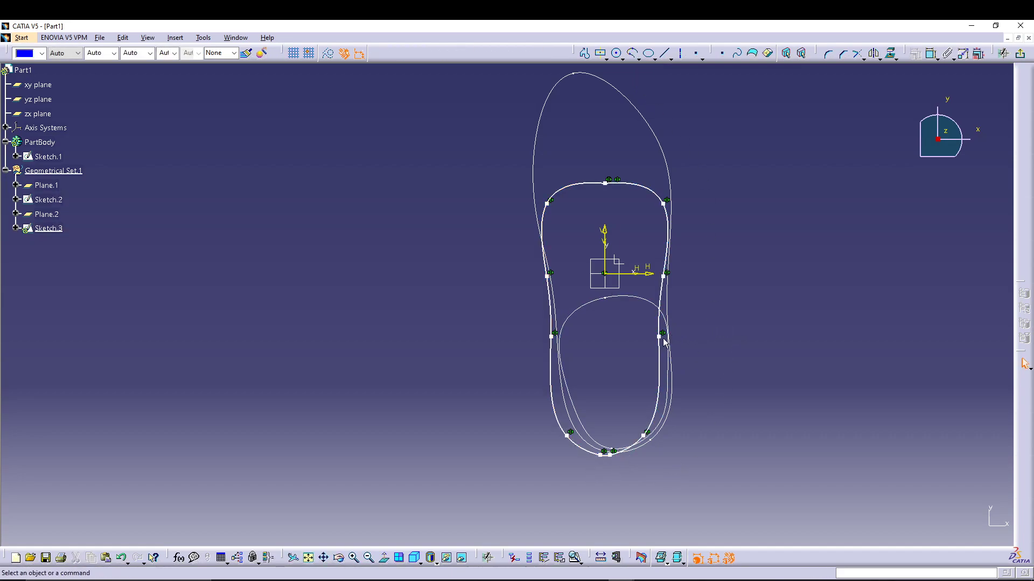
{"action": "left_click_drag", "start_coordinate": [659, 337], "coordinate": [676, 337]}
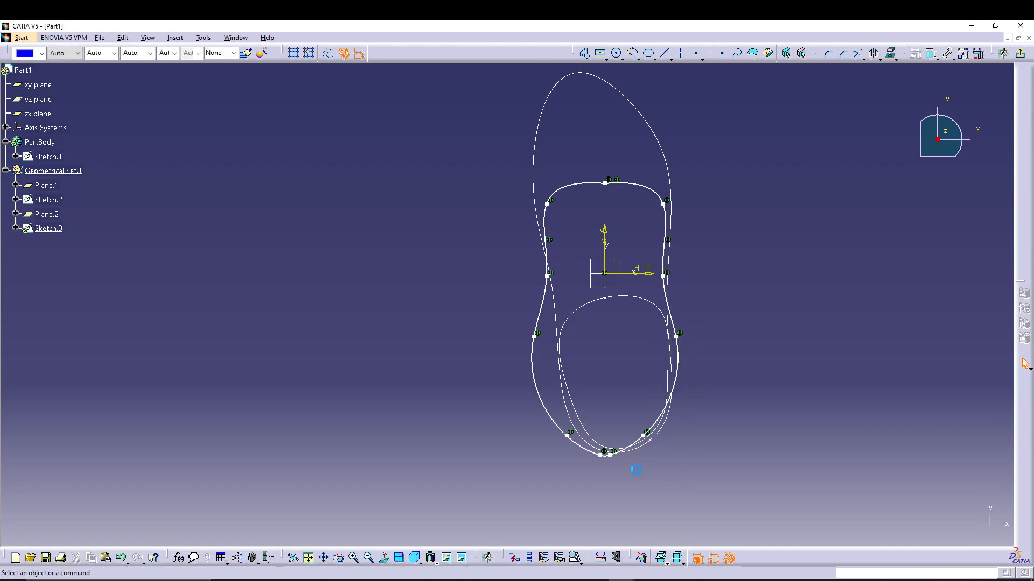
{"action": "left_click_drag", "start_coordinate": [612, 457], "coordinate": [619, 458]}
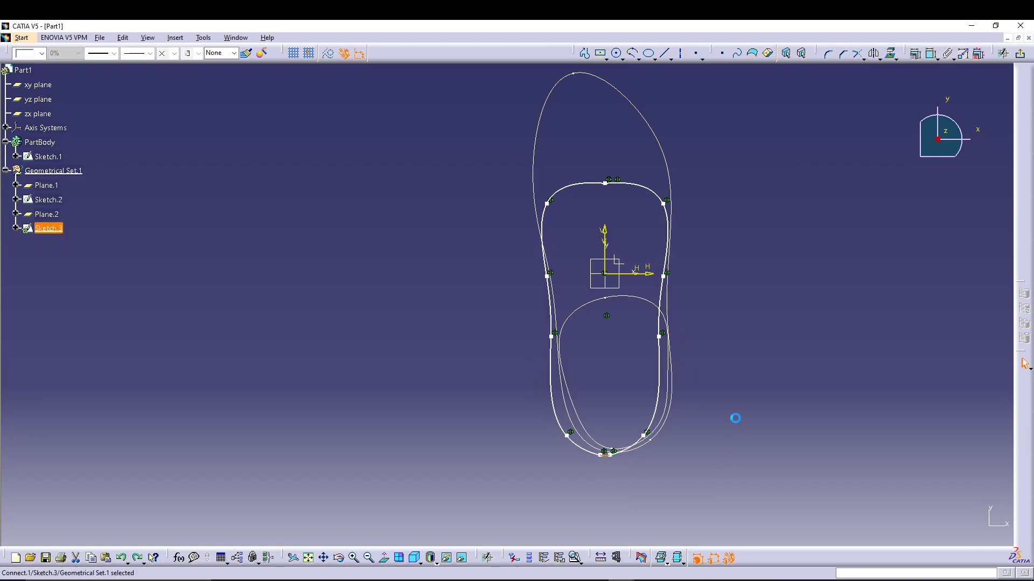
{"action": "key", "text": "ctrl+z"}
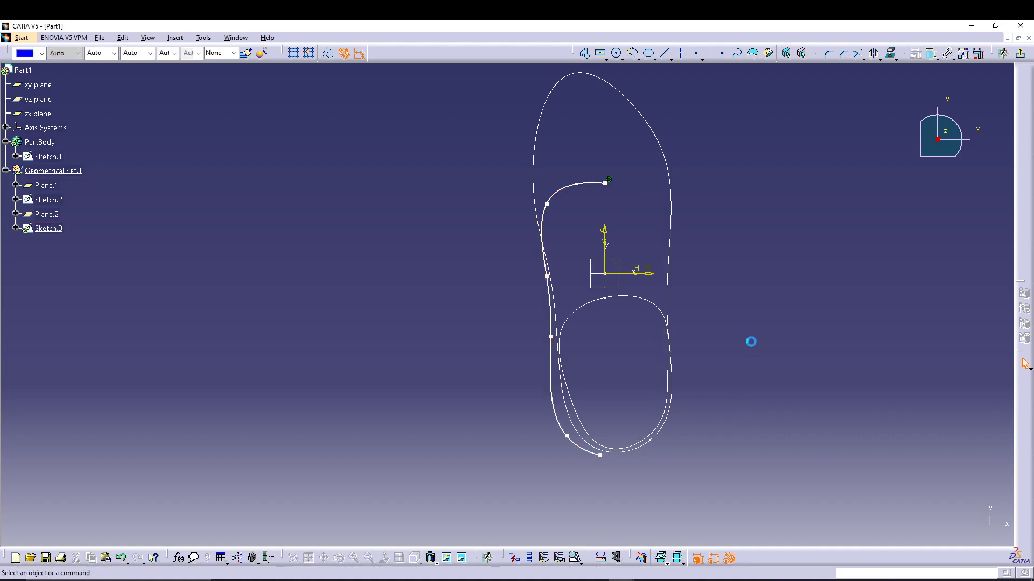
- Raise a lower-left spline point, then draw a six-point right-side spline from the top end to the heel
{"action": "left_click_drag", "start_coordinate": [567, 435], "coordinate": [566, 423]}
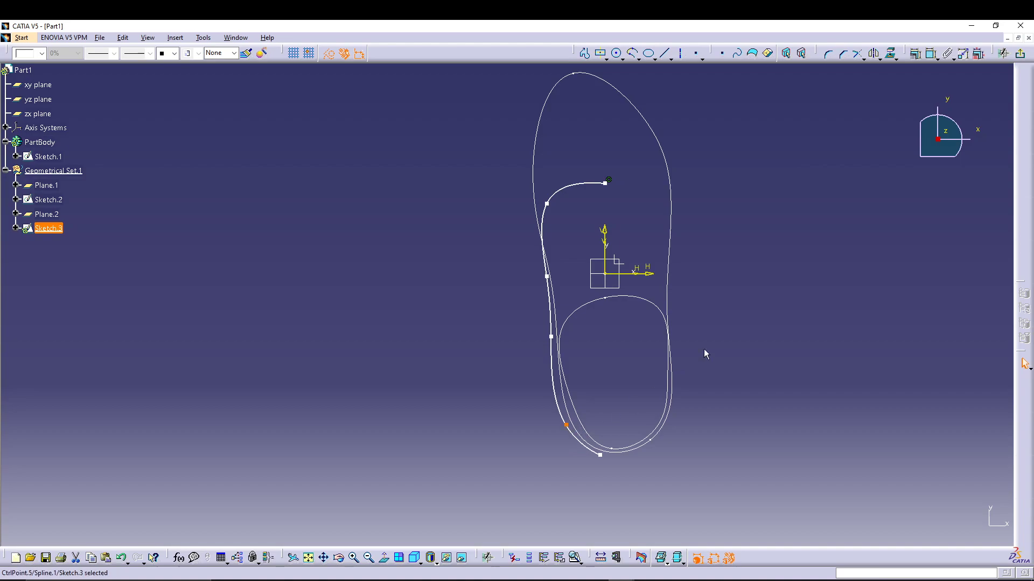
{"action": "left_click", "coordinate": [785, 127]}
{"action": "left_click", "coordinate": [641, 58]}
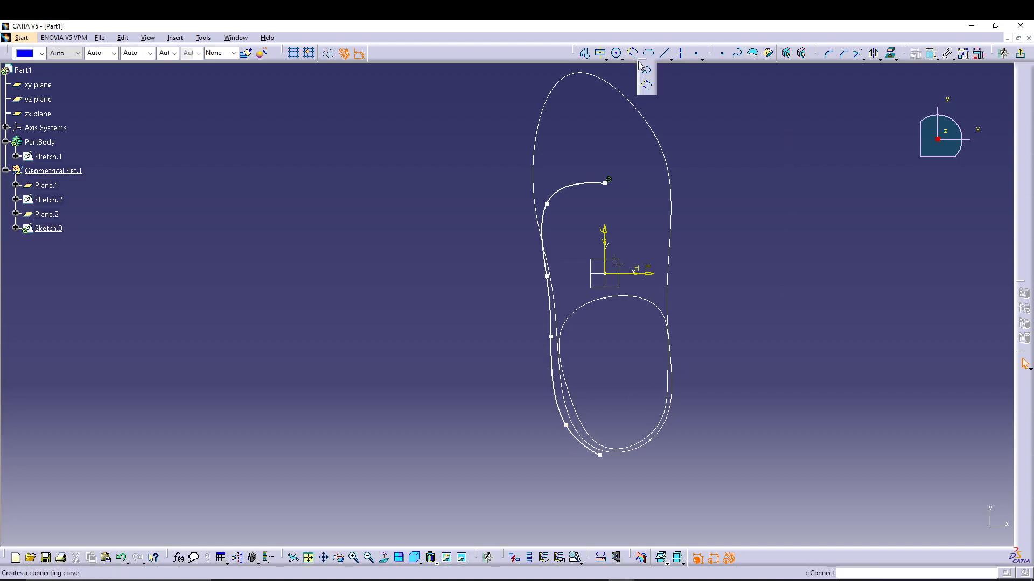
{"action": "left_click", "coordinate": [646, 67]}
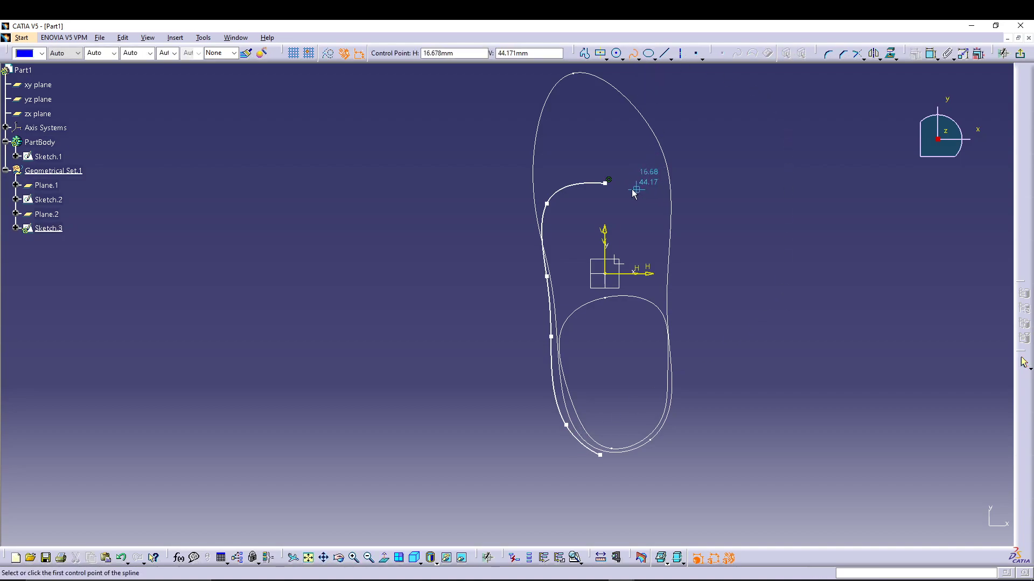
{"action": "left_click", "coordinate": [613, 184]}
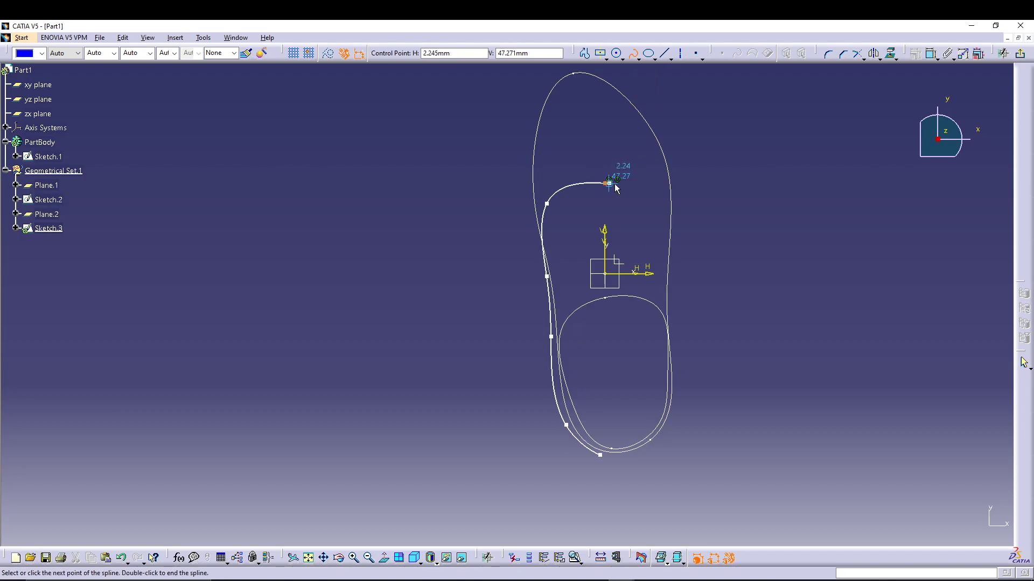
{"action": "left_click", "coordinate": [664, 195]}
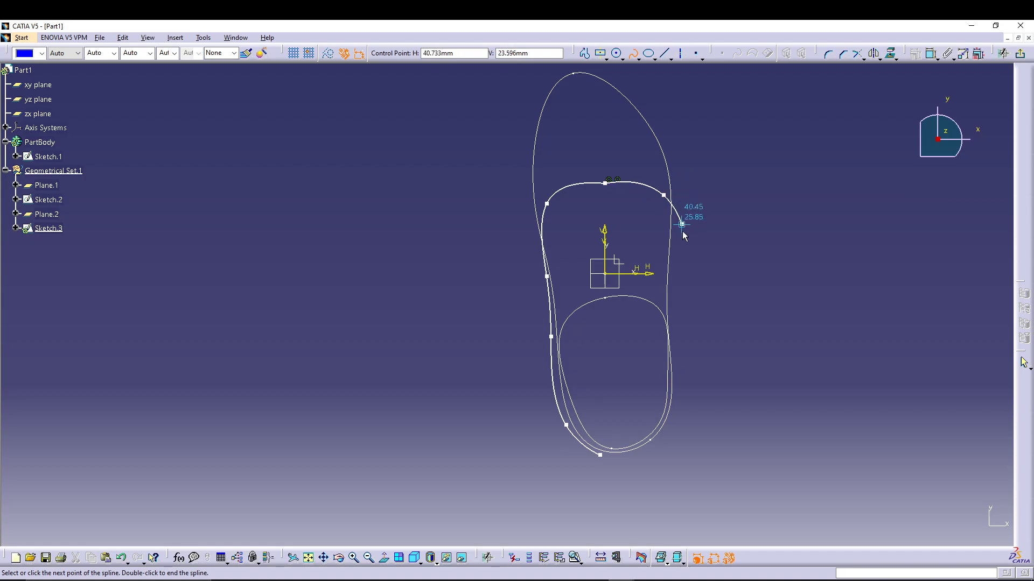
{"action": "left_click", "coordinate": [673, 266]}
{"action": "left_click", "coordinate": [673, 324]}
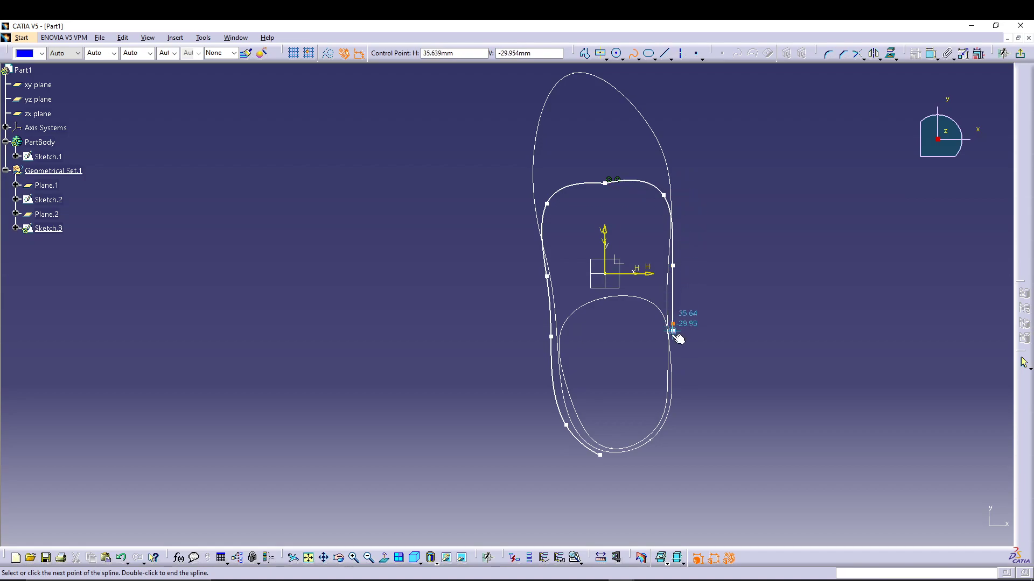
{"action": "left_click", "coordinate": [673, 421]}
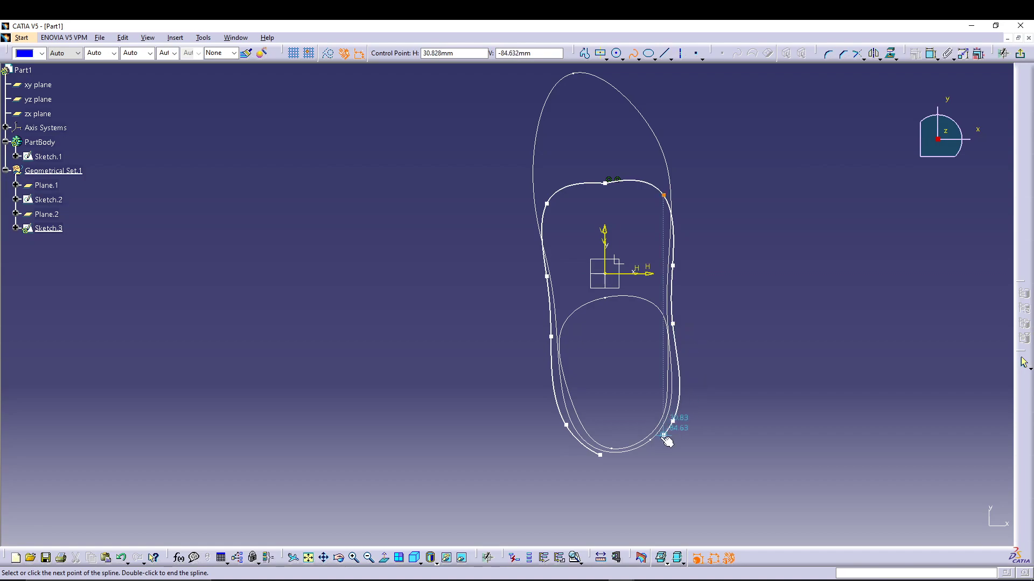
{"action": "double_click", "coordinate": [646, 456]}
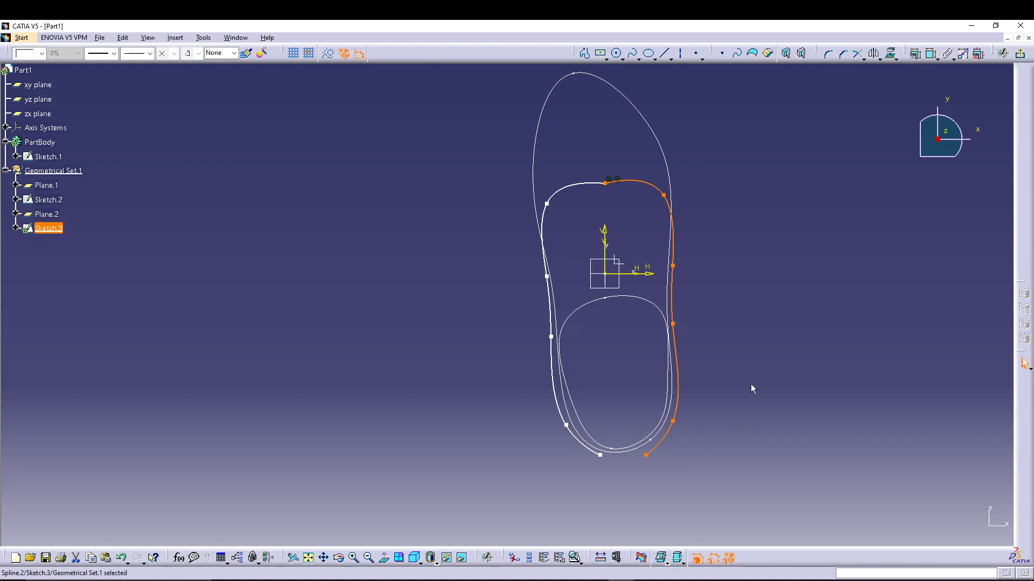
- Make the two splines tangent where they meet at the top
{"action": "left_click", "coordinate": [760, 280]}
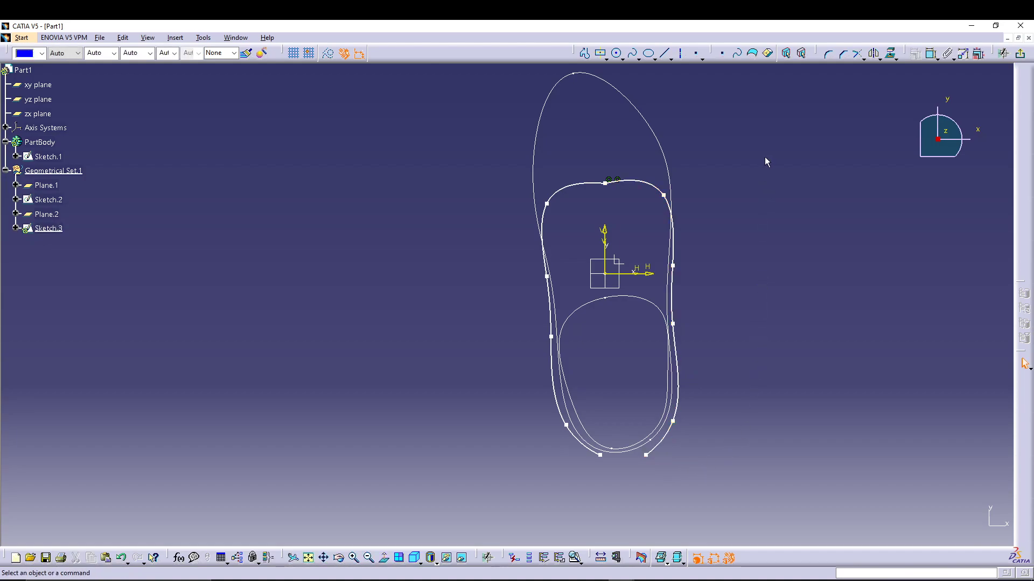
{"action": "left_click", "coordinate": [592, 184]}
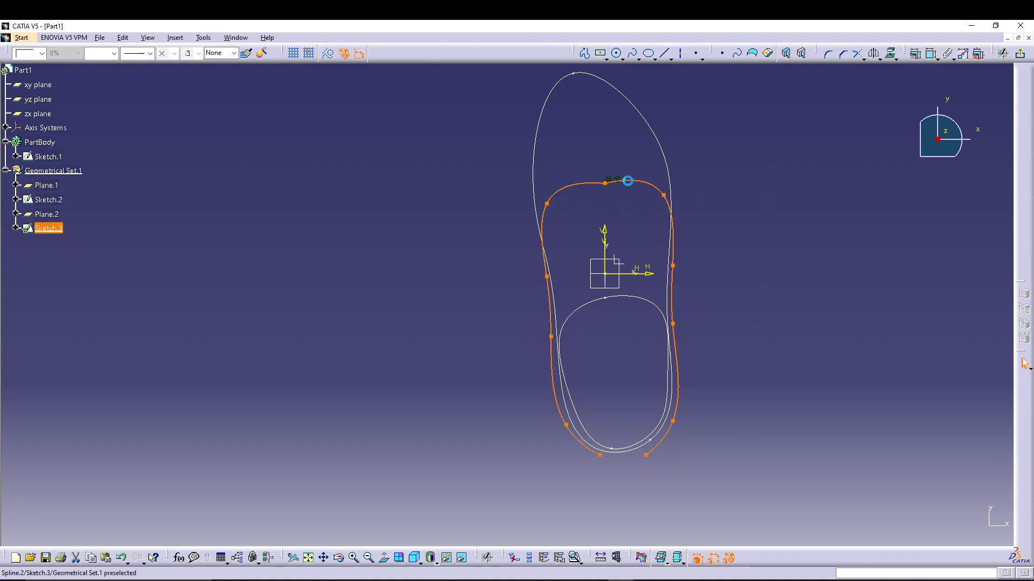
{"action": "left_click", "coordinate": [930, 53]}
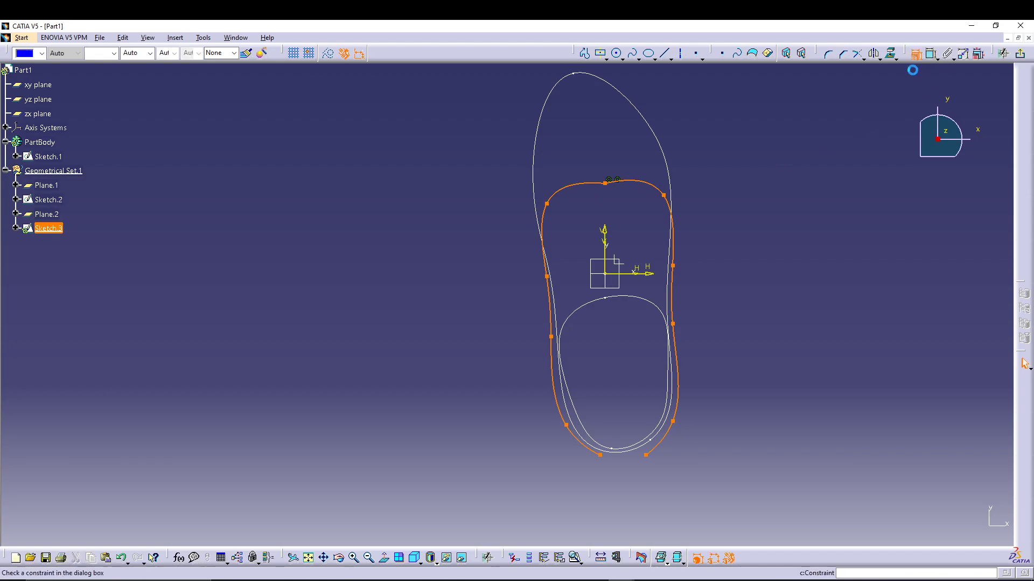
{"action": "left_click", "coordinate": [953, 451]}
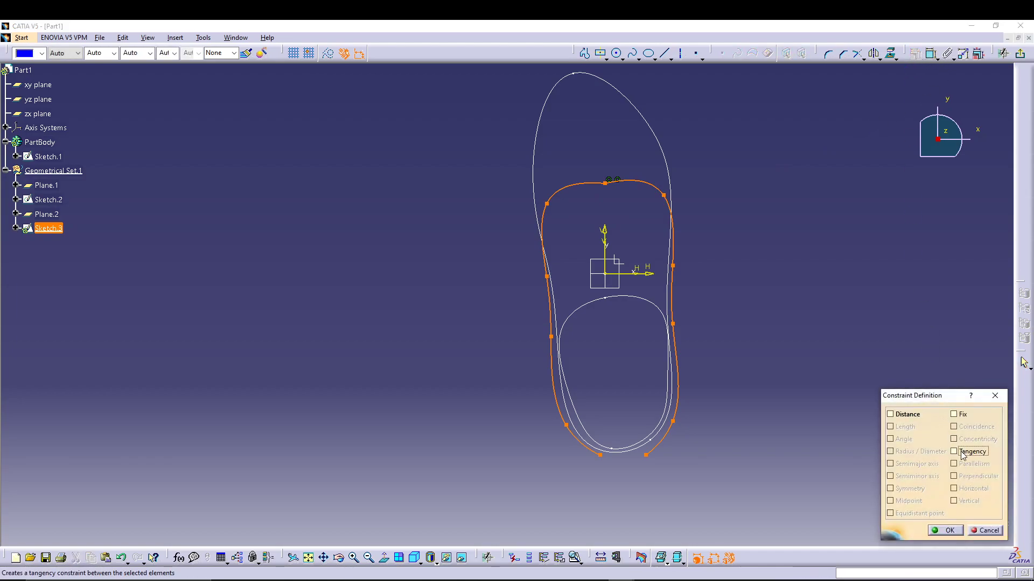
{"action": "left_click", "coordinate": [945, 530]}
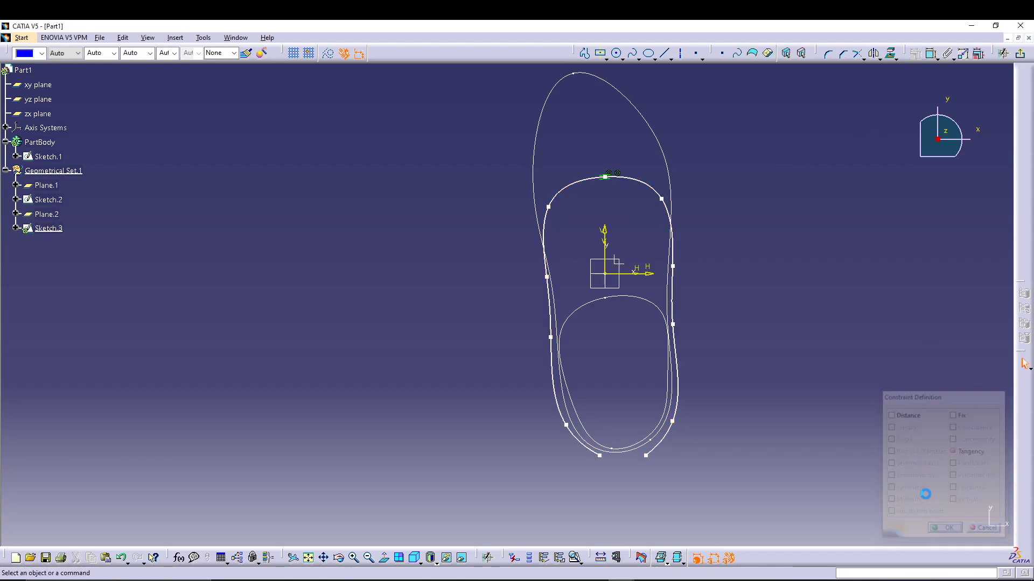
- Bridge the two spline ends at the heel with a Connect curve, nudge the lower point, and exit the sketch
{"action": "left_click", "coordinate": [649, 54]}
{"action": "left_click", "coordinate": [646, 85]}
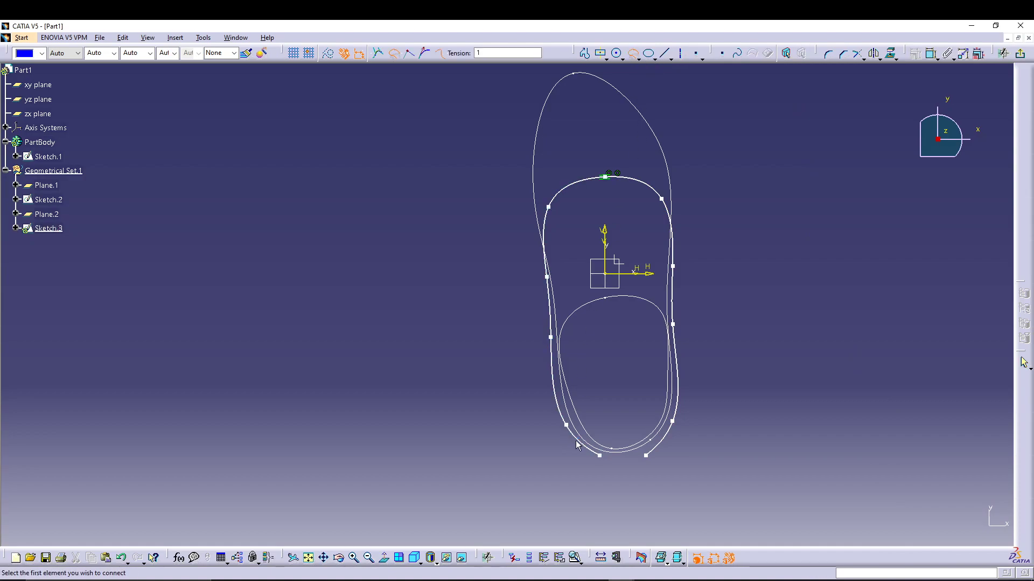
{"action": "left_click", "coordinate": [597, 454]}
{"action": "left_click", "coordinate": [661, 451]}
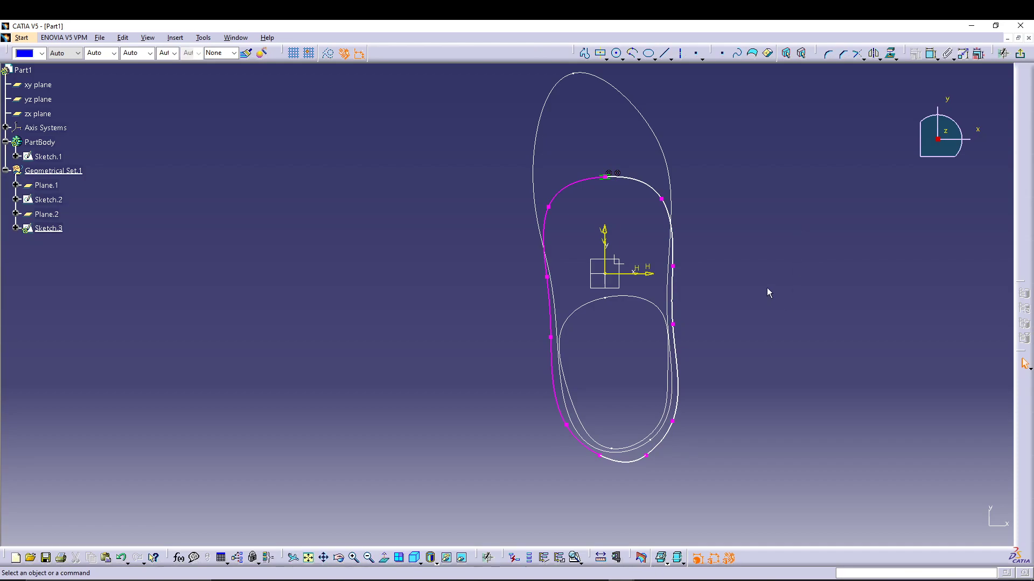
{"action": "right_click", "coordinate": [618, 178]}
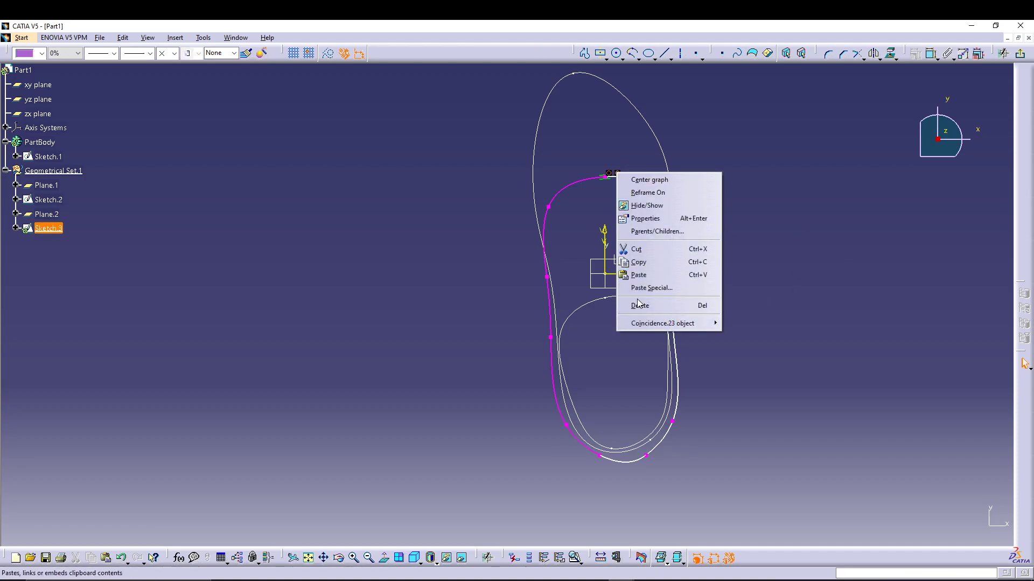
{"action": "left_click", "coordinate": [743, 268]}
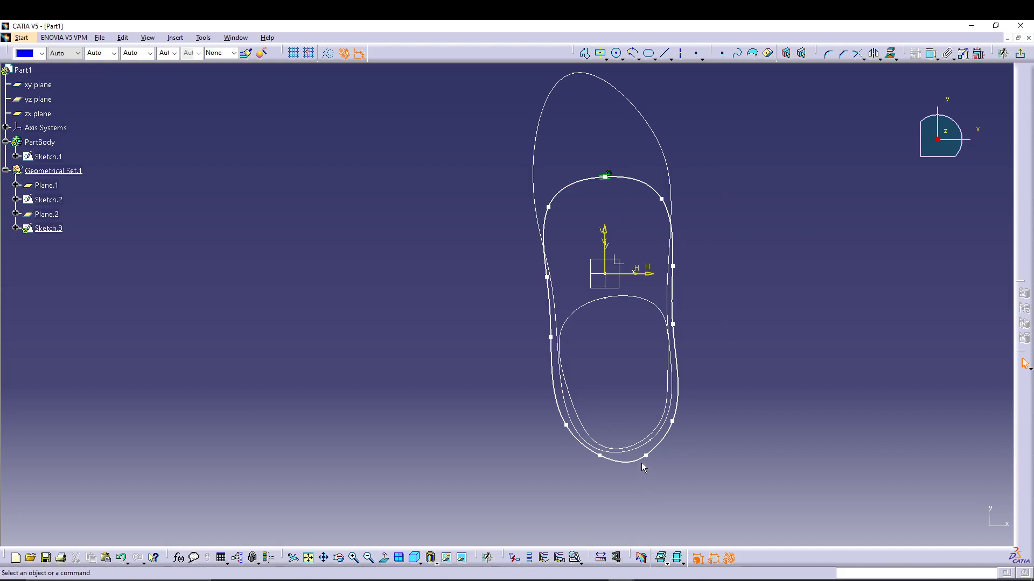
{"action": "left_click_drag", "start_coordinate": [645, 455], "coordinate": [646, 451]}
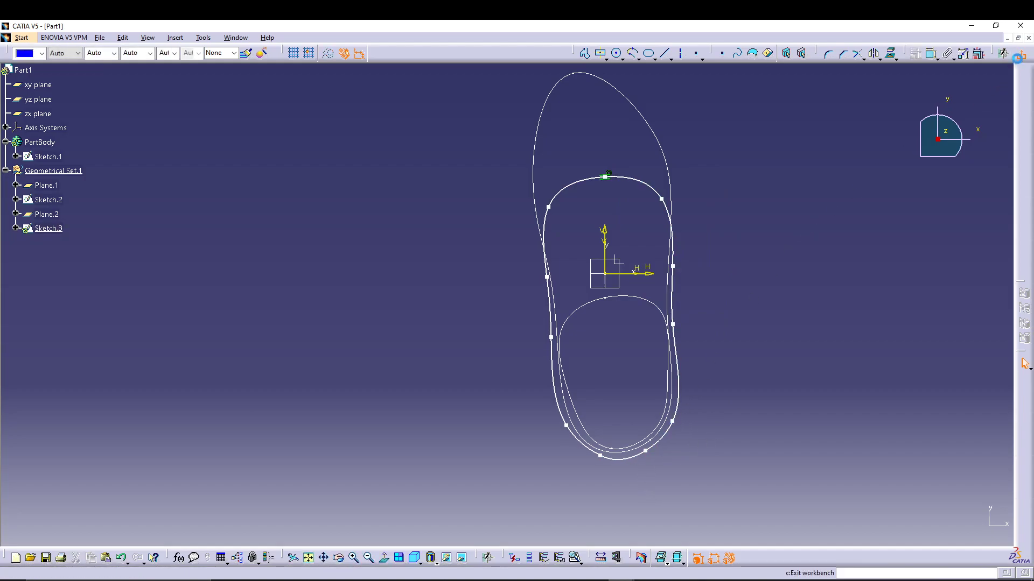
{"action": "left_click", "coordinate": [1020, 53]}
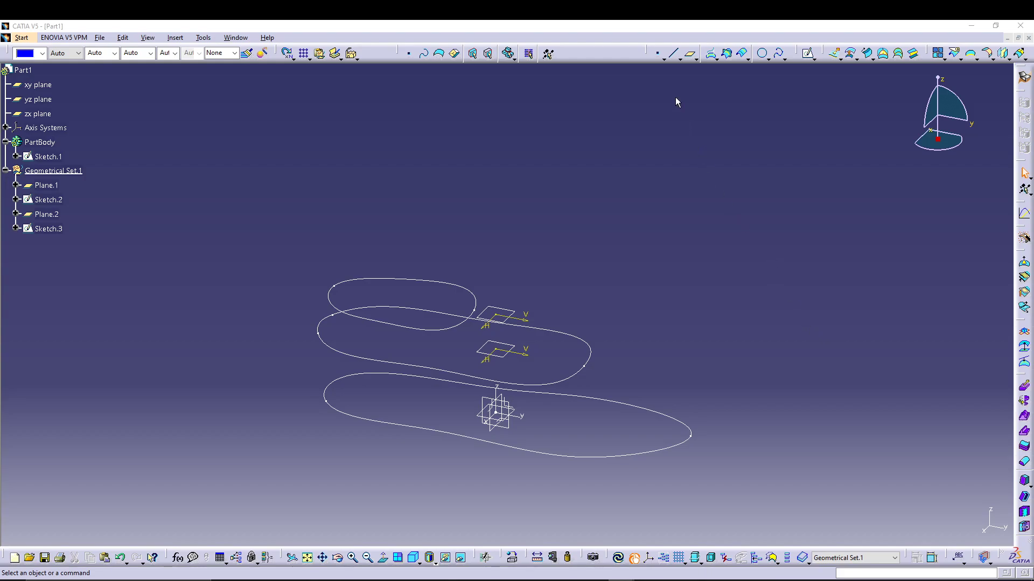
- Place Point.1 on the Sketch.1 bottom sole outline, 461.507 mm along the curve
{"action": "left_click", "coordinate": [658, 53]}
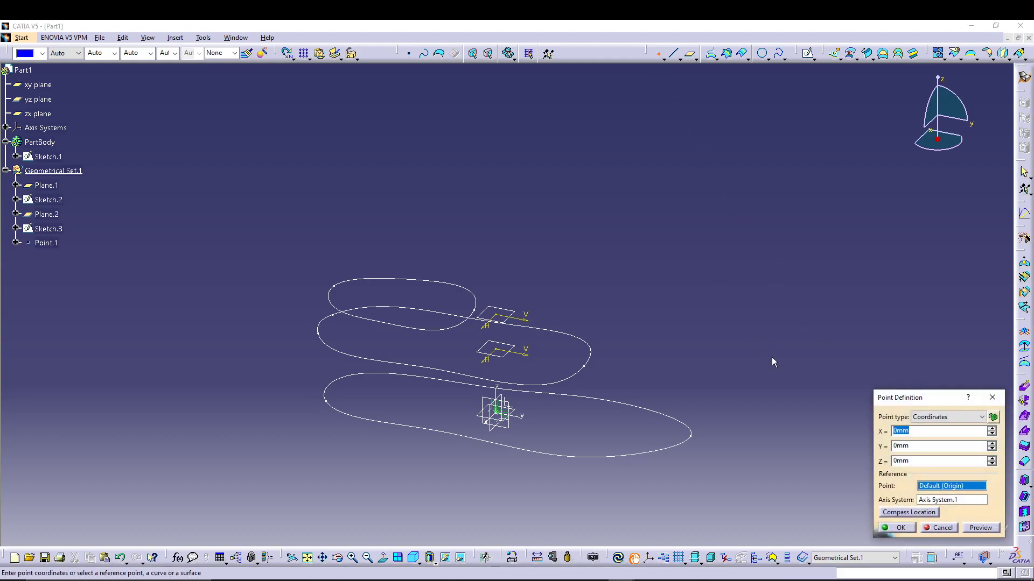
{"action": "left_click", "coordinate": [921, 423]}
{"action": "left_click", "coordinate": [932, 439]}
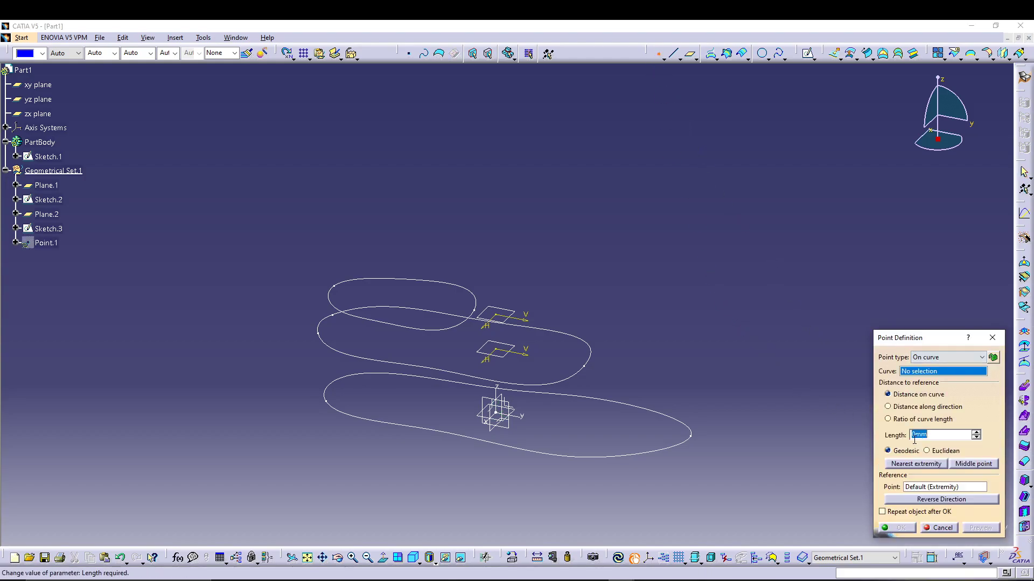
{"action": "left_click", "coordinate": [629, 455]}
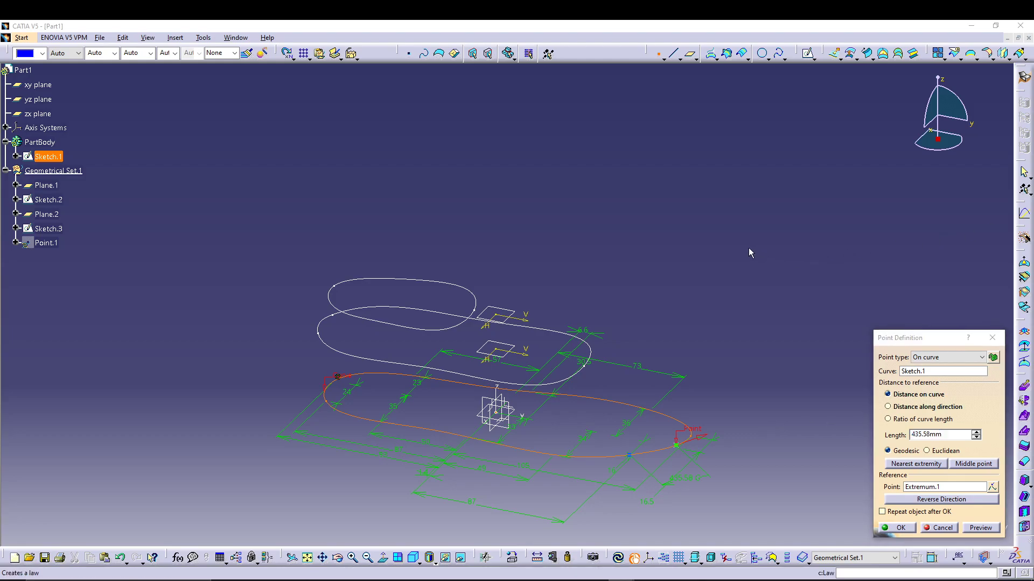
{"action": "middle_click_drag", "start_coordinate": [726, 344], "coordinate": [579, 405]}
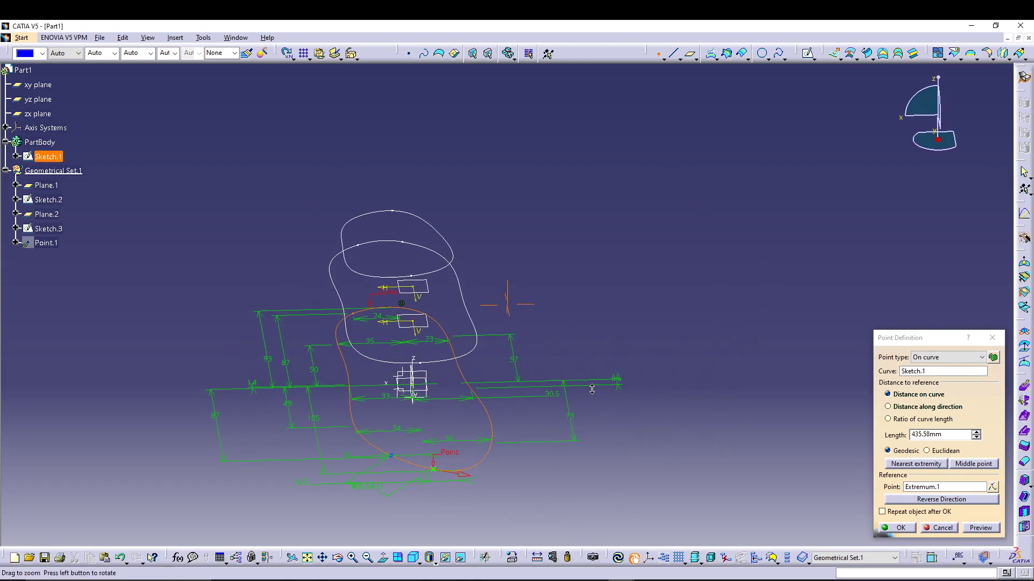
{"action": "left_click_drag", "start_coordinate": [392, 464], "coordinate": [442, 473]}
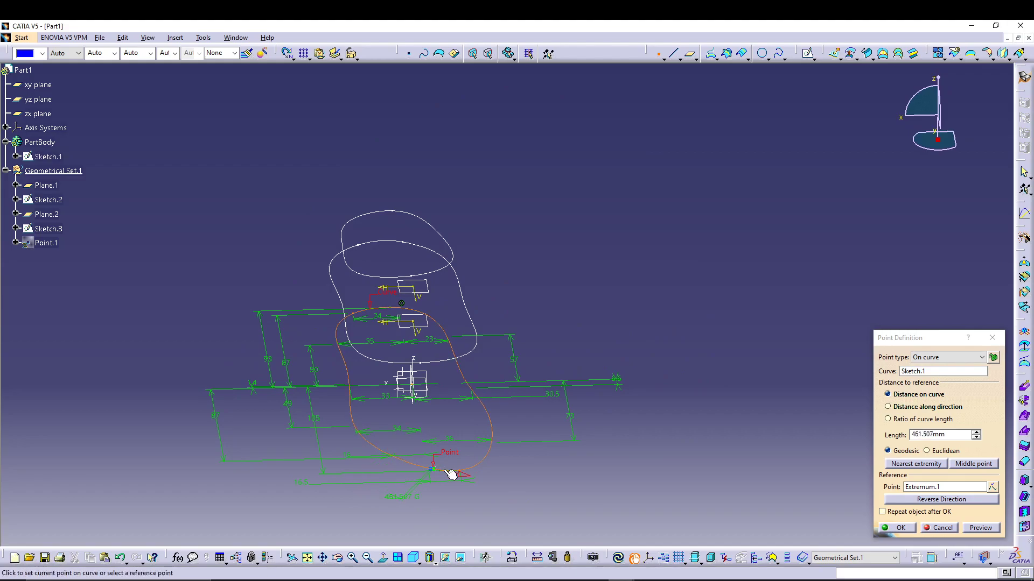
{"action": "left_click", "coordinate": [898, 528]}
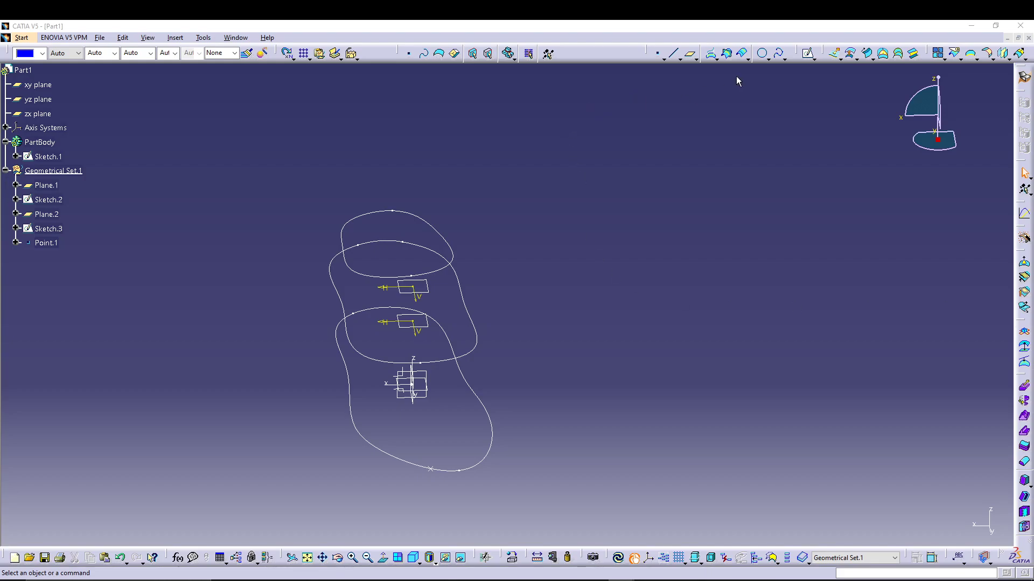
- Place Point.2 on the Sketch.3 outline at 13.837 mm from its vertex
{"action": "left_click", "coordinate": [657, 55]}
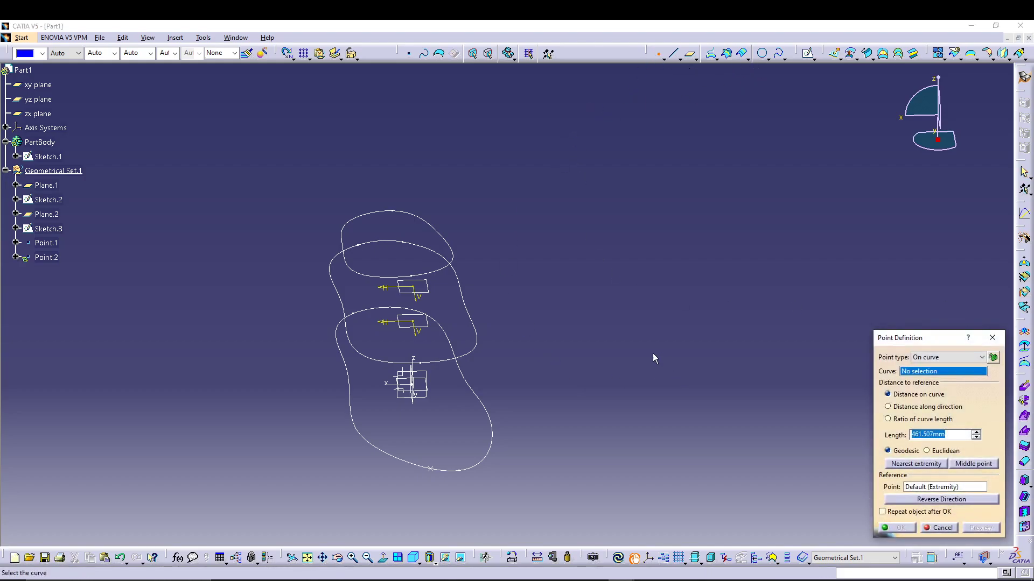
{"action": "left_click", "coordinate": [470, 357]}
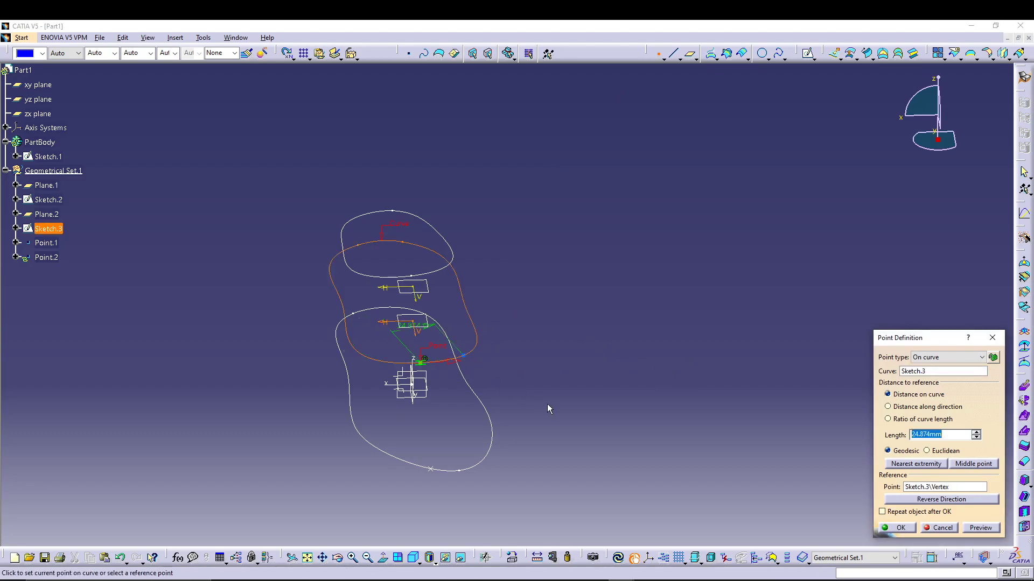
{"action": "middle_click_drag", "start_coordinate": [442, 386], "coordinate": [575, 354]}
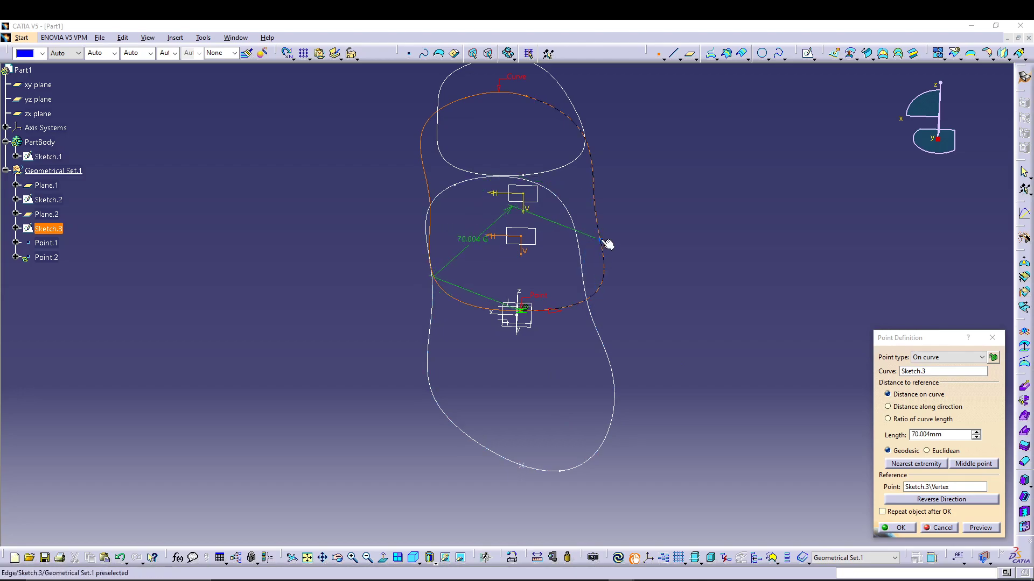
{"action": "left_click", "coordinate": [505, 316]}
{"action": "left_click", "coordinate": [506, 317]}
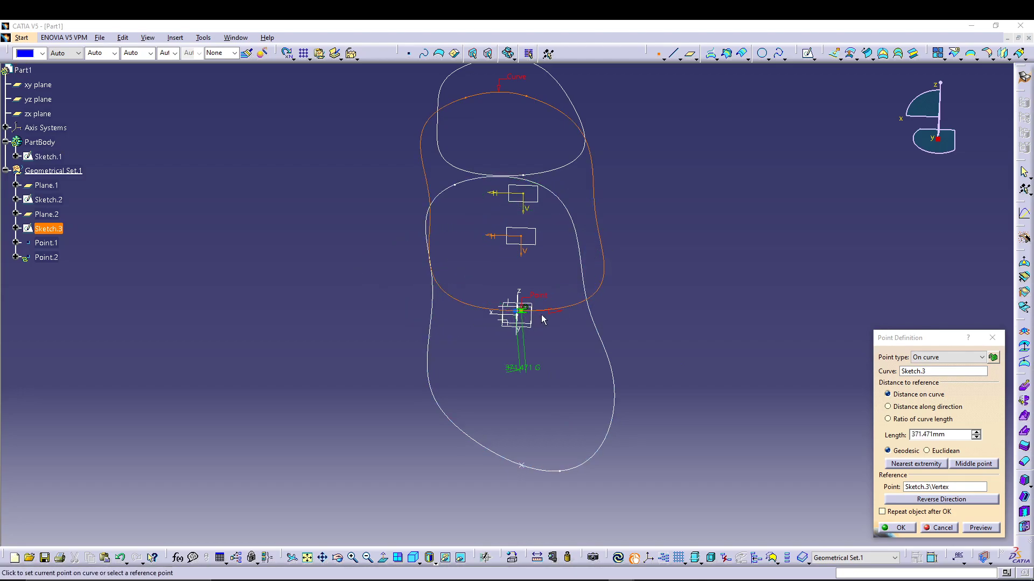
{"action": "left_click", "coordinate": [544, 312]}
{"action": "left_click", "coordinate": [595, 298]}
{"action": "left_click_drag", "start_coordinate": [598, 299], "coordinate": [554, 310]}
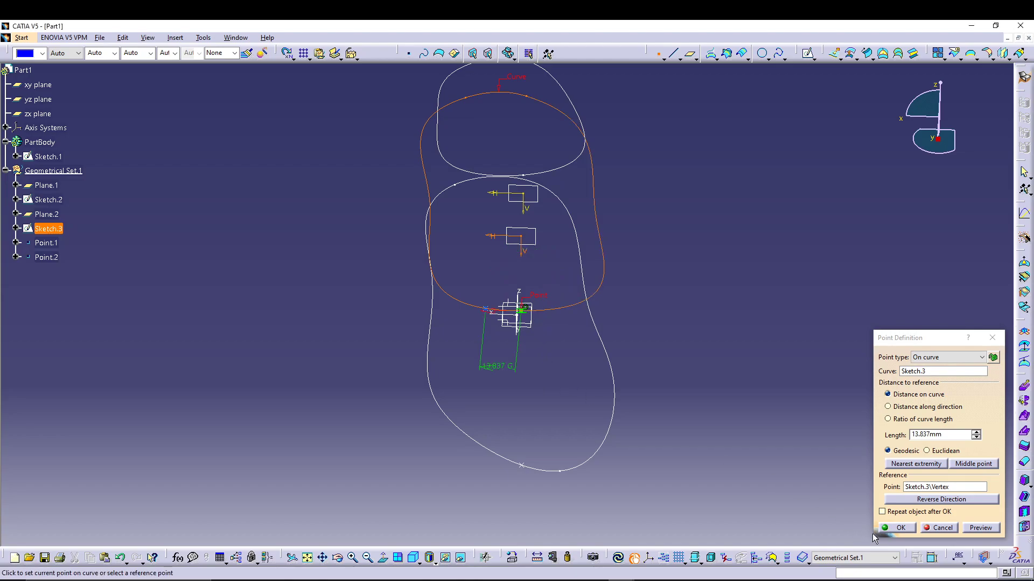
{"action": "left_click", "coordinate": [912, 529]}
{"action": "mouse_move", "coordinate": [333, 397]}
{"action": "middle_mouse_down"}
{"action": "mouse_move", "coordinate": [457, 413]}
{"action": "mouse_move", "coordinate": [538, 458]}
{"action": "middle_mouse_up"}
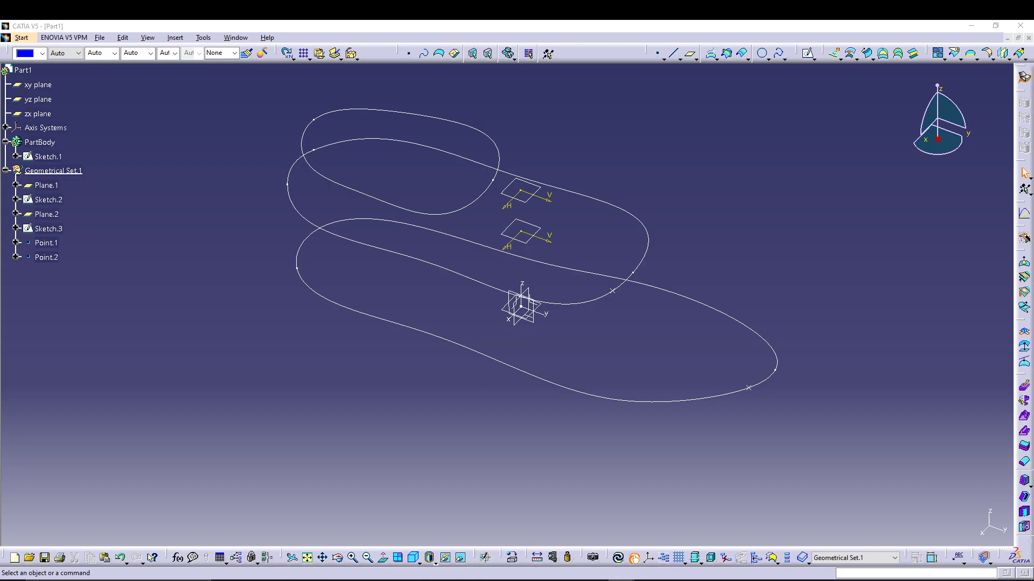
- Create Point.3 on the Sketch.2 top outline, then edit it to 8.232 mm along the curve
{"action": "left_click", "coordinate": [658, 53]}
{"action": "left_click", "coordinate": [478, 202]}
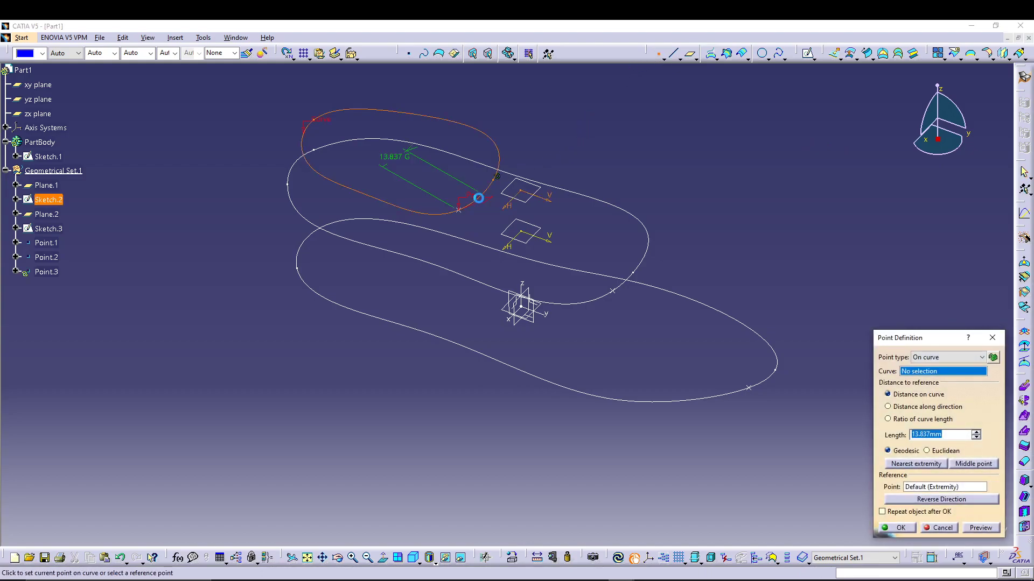
{"action": "left_click", "coordinate": [898, 527]}
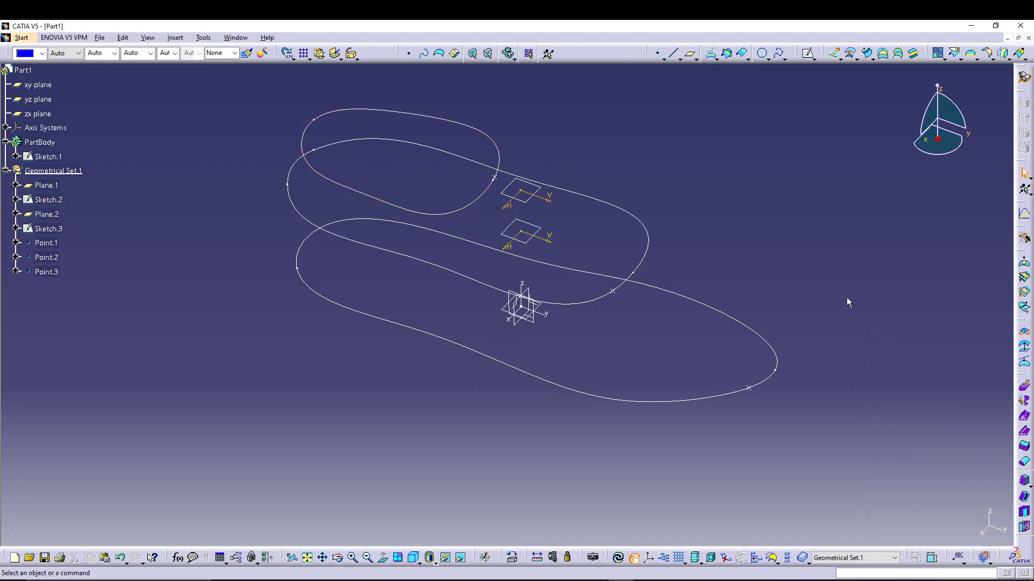
{"action": "left_click", "coordinate": [493, 180]}
{"action": "double_click", "coordinate": [46, 272]}
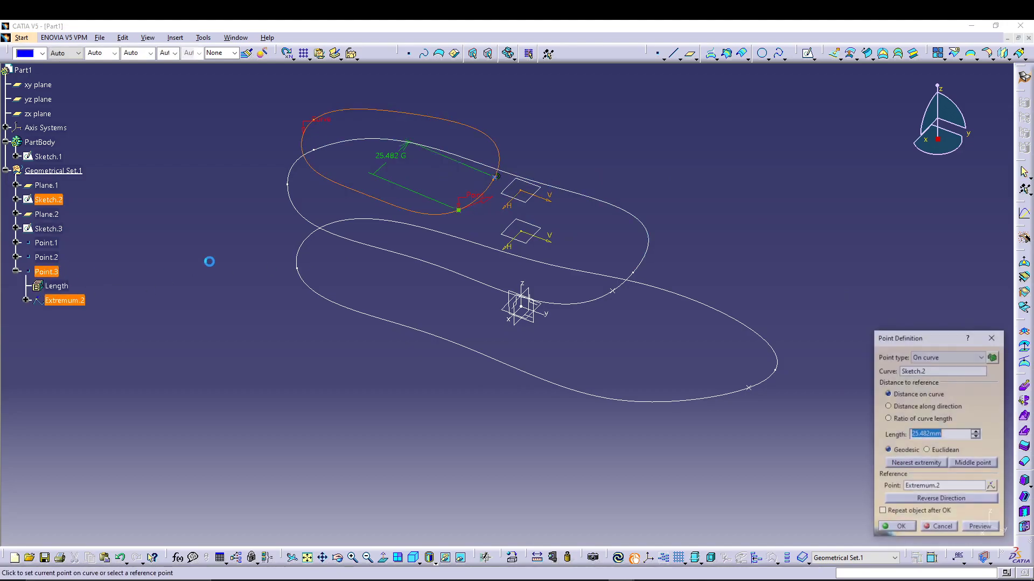
{"action": "left_click", "coordinate": [475, 201]}
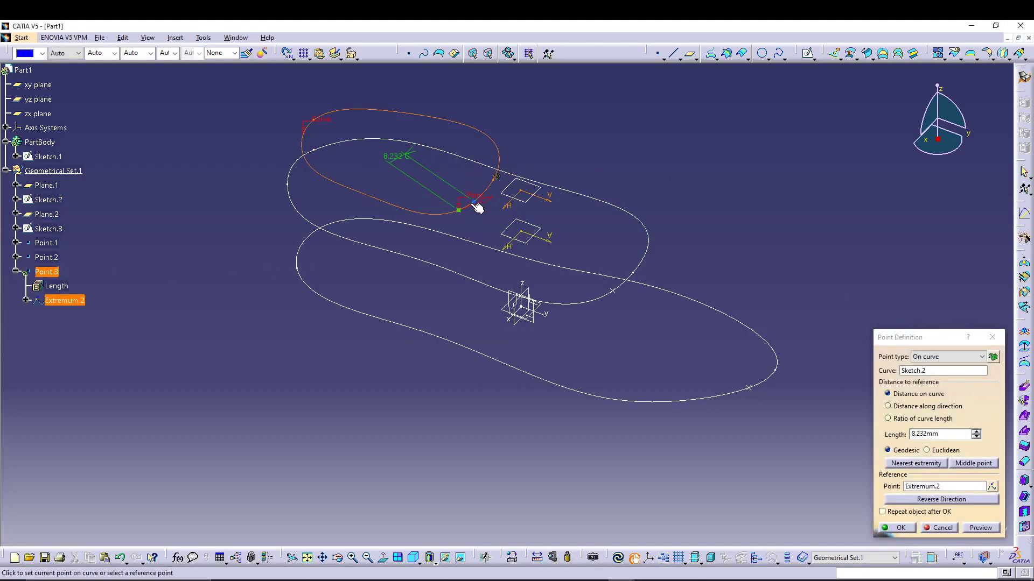
{"action": "left_click", "coordinate": [906, 529]}
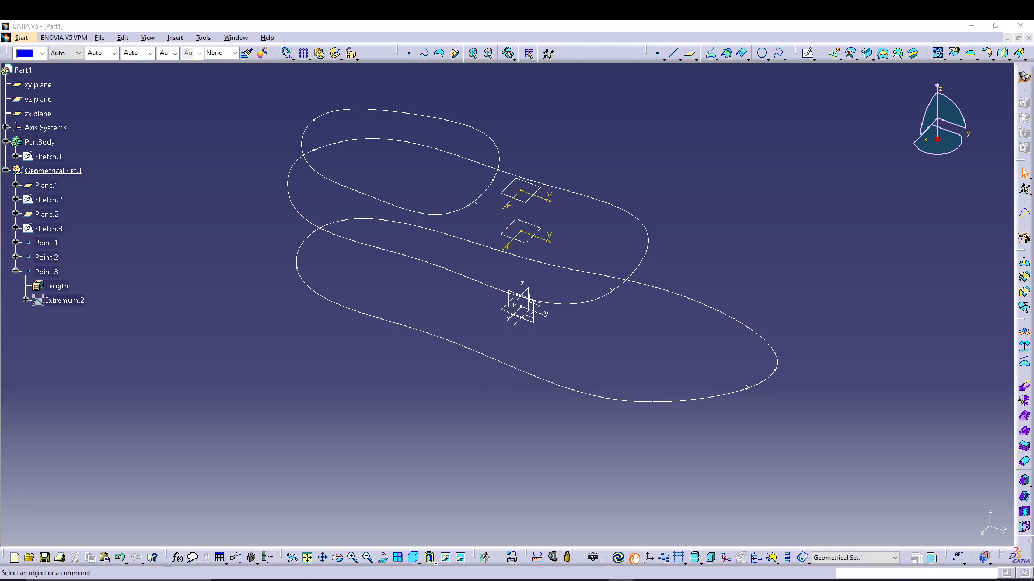
- Create Plane.3 as an 11 mm offset from the axis system's XY plane
{"action": "left_click", "coordinate": [689, 56]}
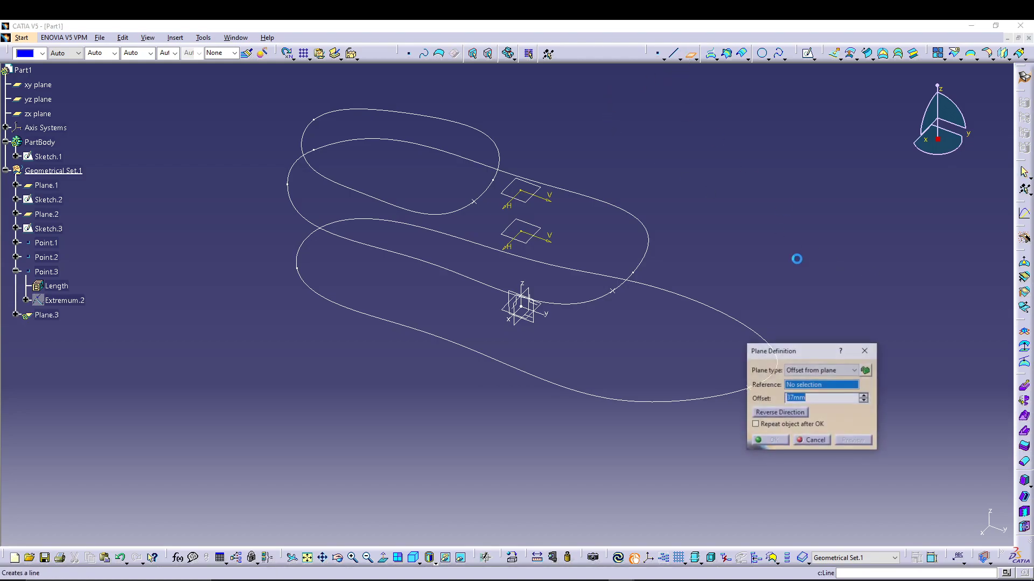
{"action": "left_click", "coordinate": [526, 314]}
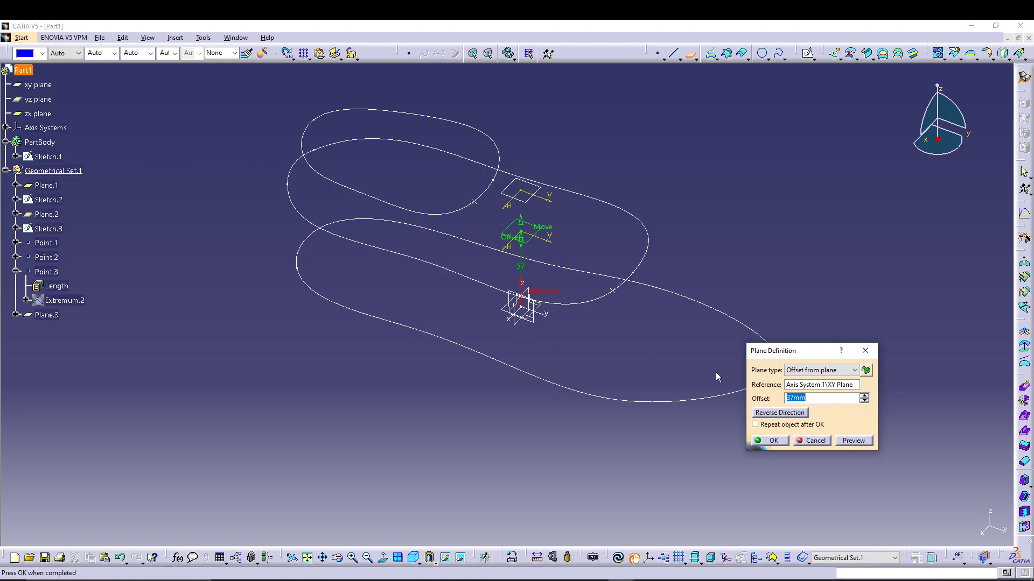
{"action": "type", "text": "11"}
{"action": "left_click", "coordinate": [854, 440]}
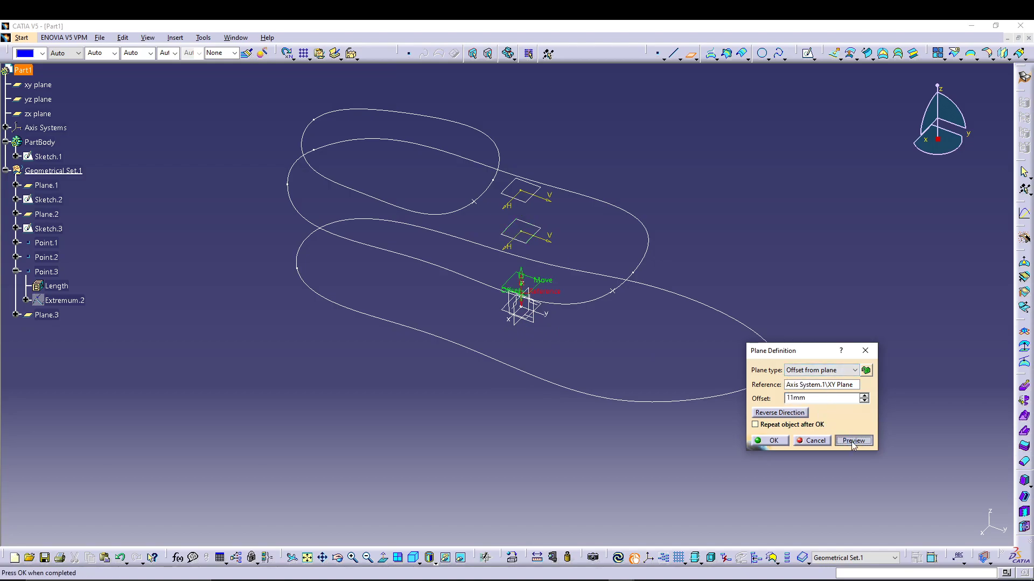
{"action": "left_click", "coordinate": [774, 441]}
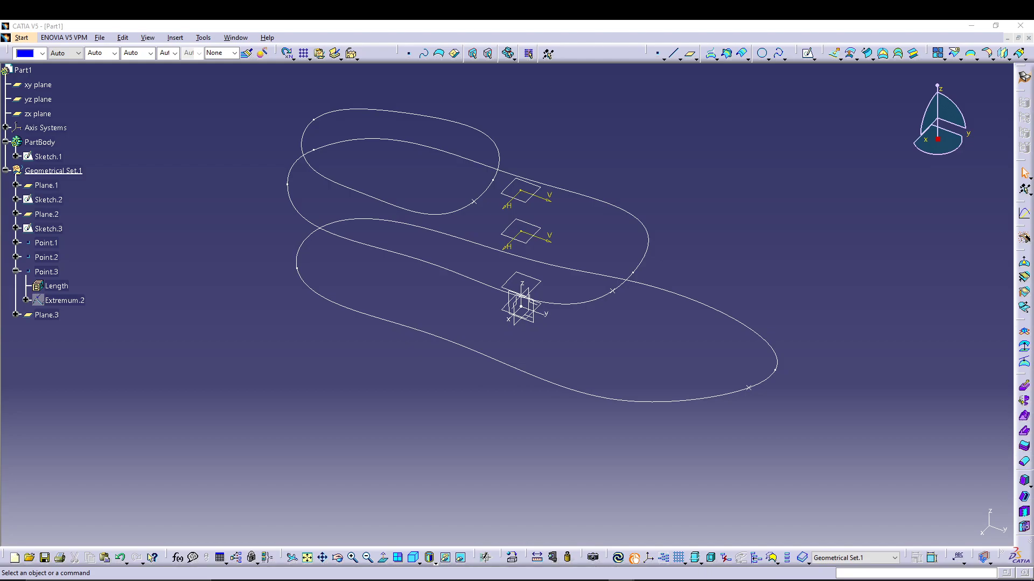
- On Plane.3, create Sketch.4 with one point above the outline tip, then view in 3-D
{"action": "left_click", "coordinate": [46, 315]}
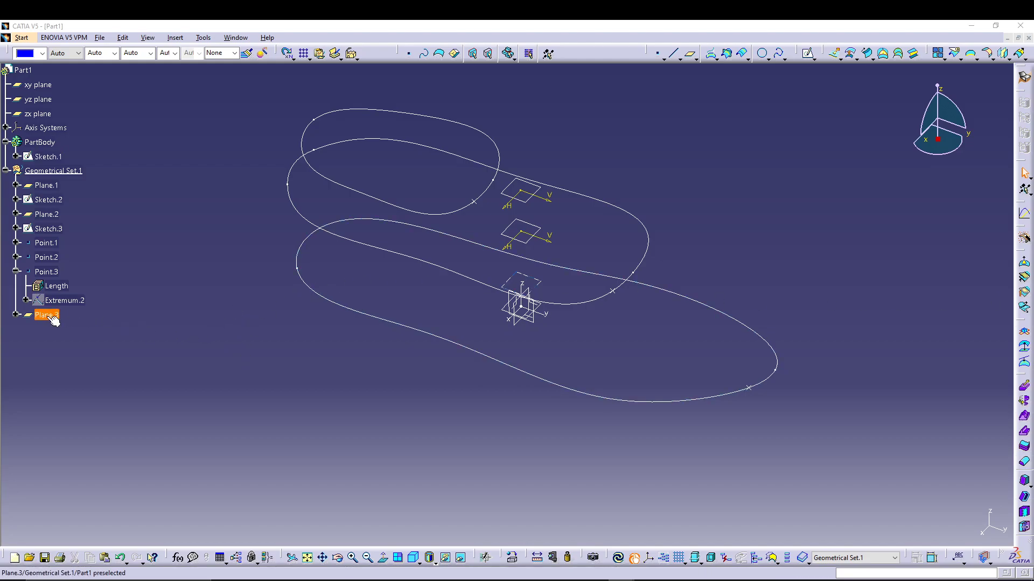
{"action": "left_click", "coordinate": [1024, 214]}
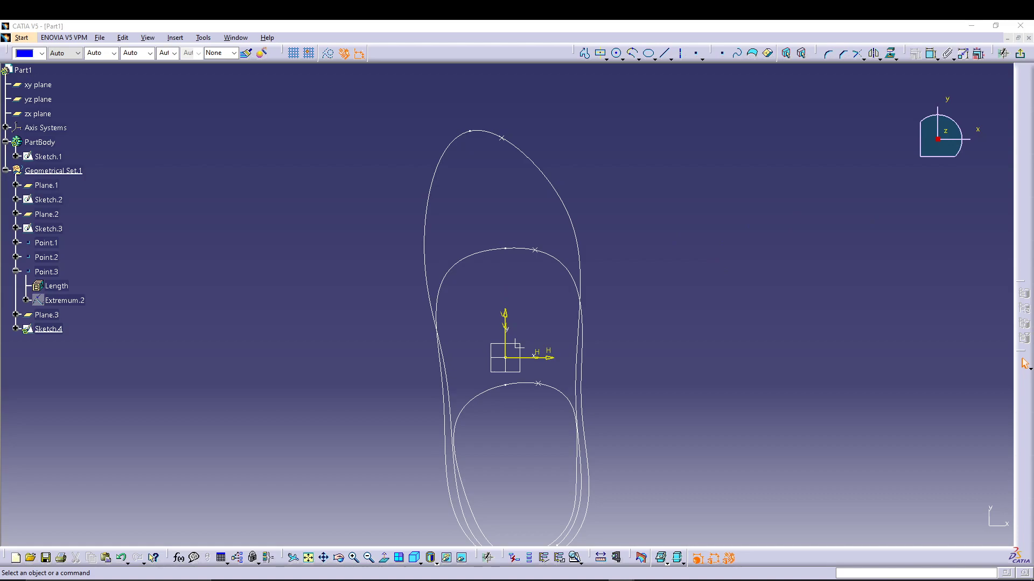
{"action": "left_click", "coordinate": [698, 55]}
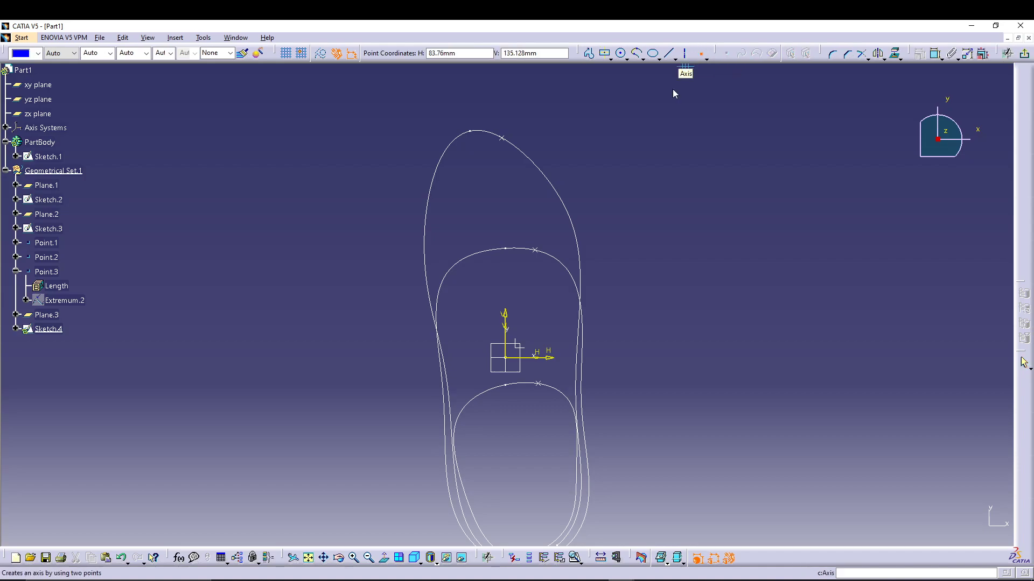
{"action": "left_click", "coordinate": [472, 110]}
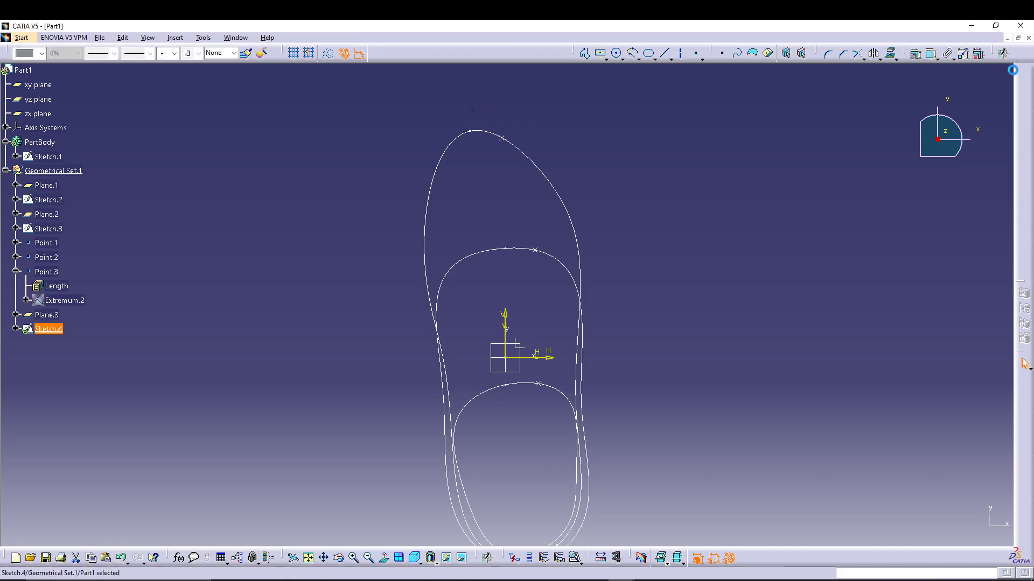
{"action": "left_click", "coordinate": [1020, 53]}
{"action": "middle_click_drag", "start_coordinate": [743, 397], "coordinate": [727, 359]}
{"action": "middle_click_drag", "start_coordinate": [581, 409], "coordinate": [557, 429]}
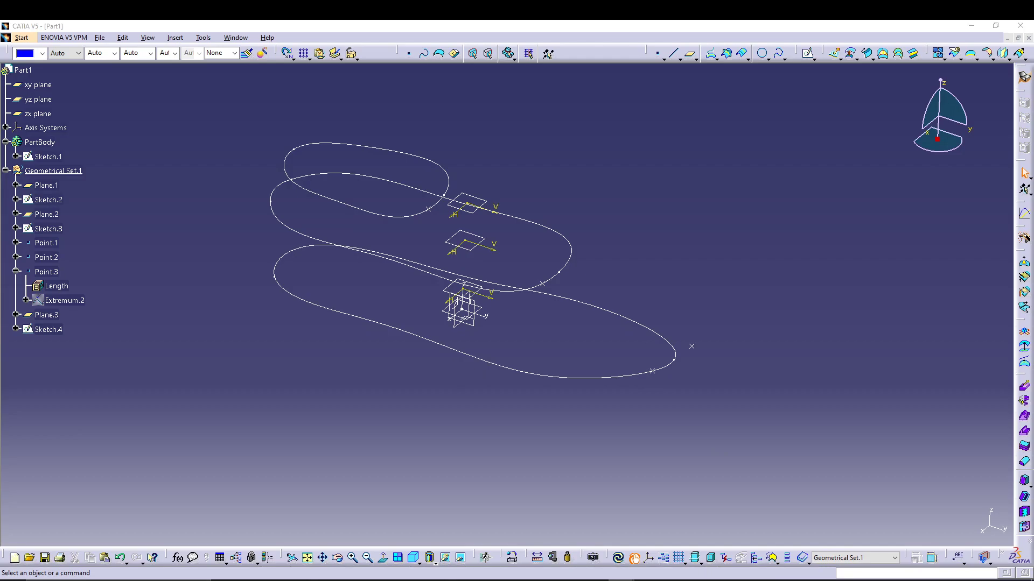
- Create Plane.4 as a 26 mm offset from the XY plane
{"action": "left_click", "coordinate": [689, 53]}
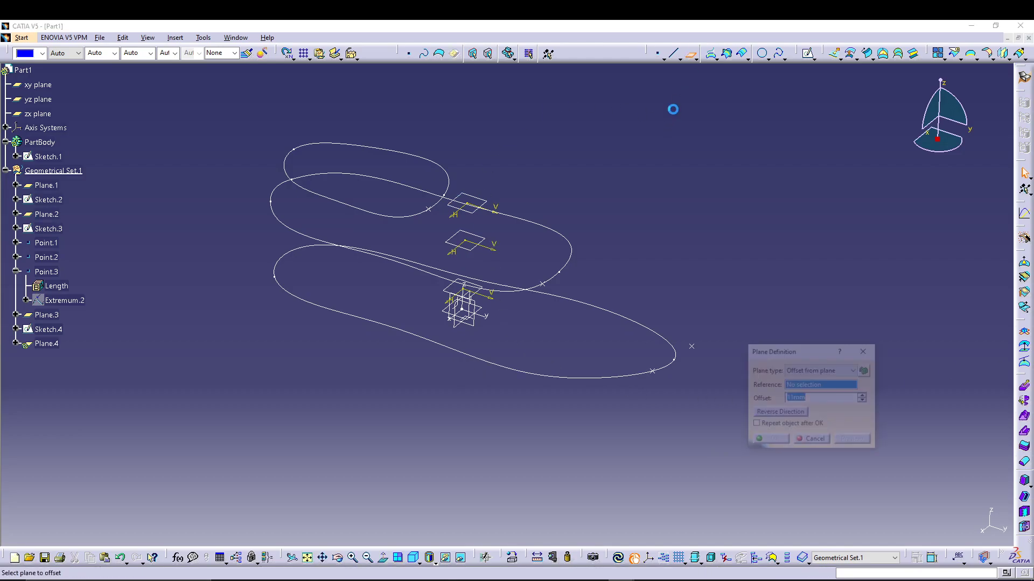
{"action": "left_click", "coordinate": [479, 323]}
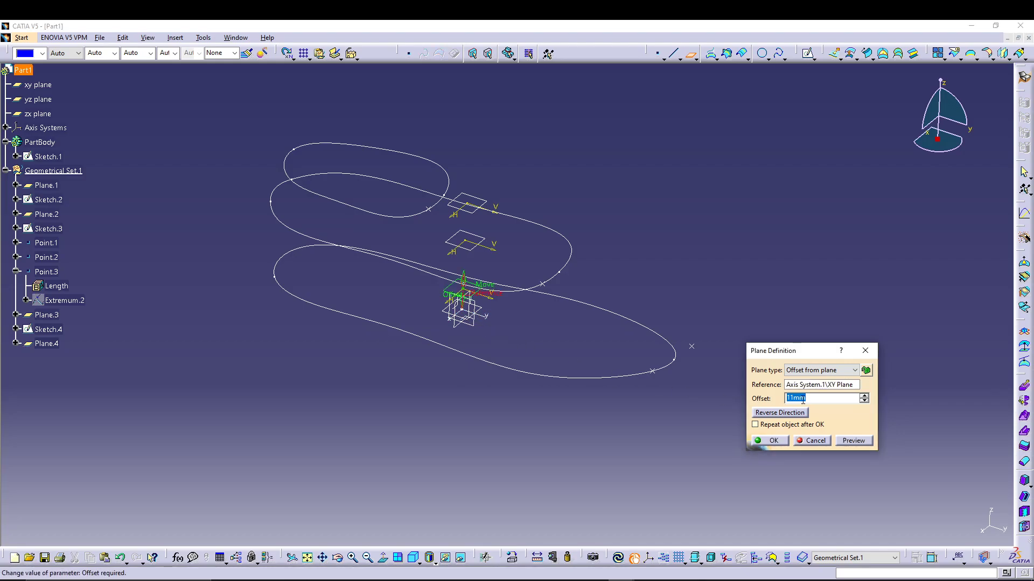
{"action": "type", "text": "26"}
{"action": "left_click", "coordinate": [863, 440]}
{"action": "left_click", "coordinate": [774, 441]}
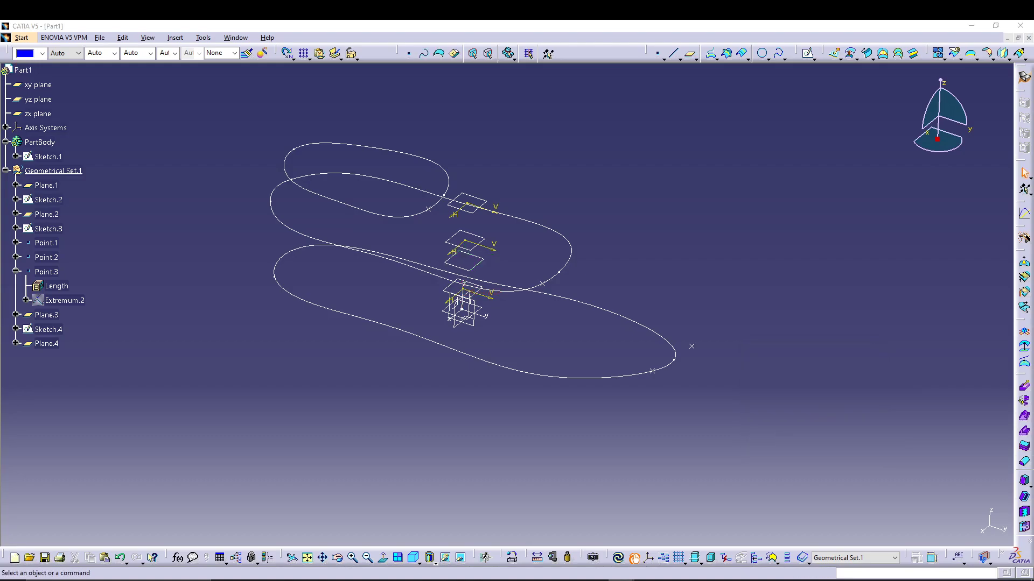
{"action": "left_click", "coordinate": [56, 344]}
- Create Sketch.5 on Plane.4 with one point inside the outline toe, then exit to 3-D
{"action": "left_click", "coordinate": [808, 54]}
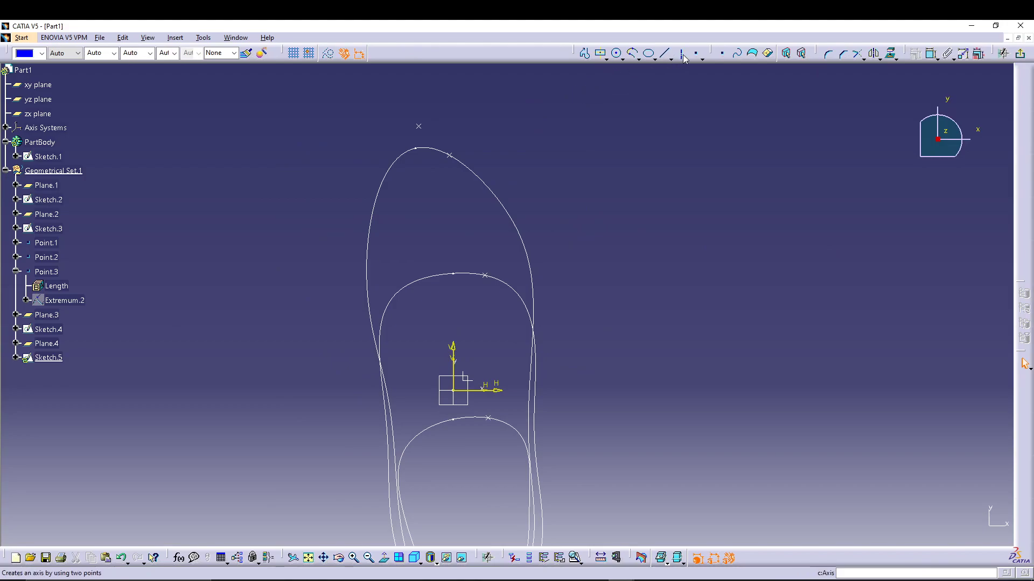
{"action": "left_click", "coordinate": [696, 53]}
{"action": "left_click", "coordinate": [430, 203]}
{"action": "left_click", "coordinate": [1021, 55]}
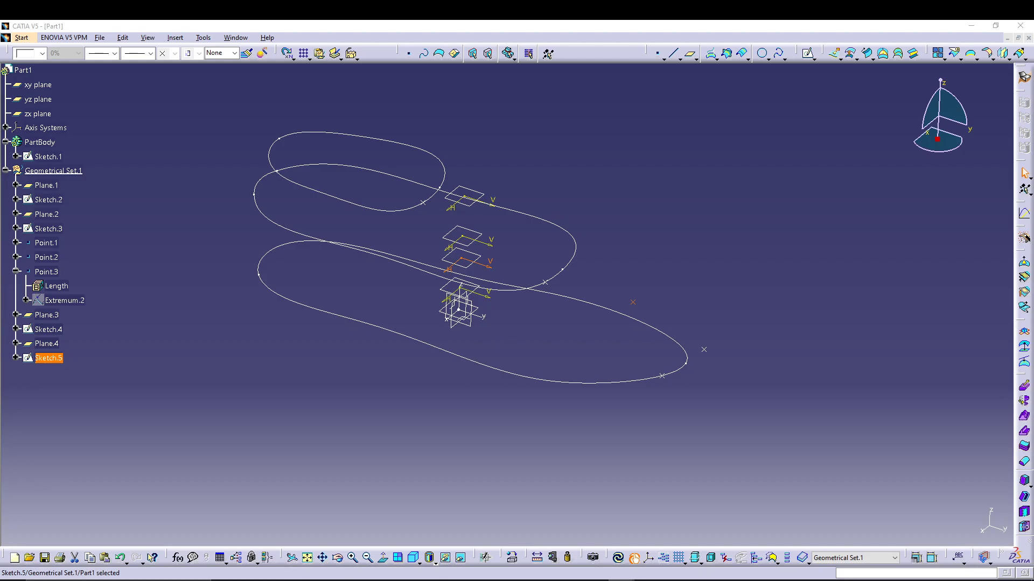
{"action": "left_click", "coordinate": [619, 260]}
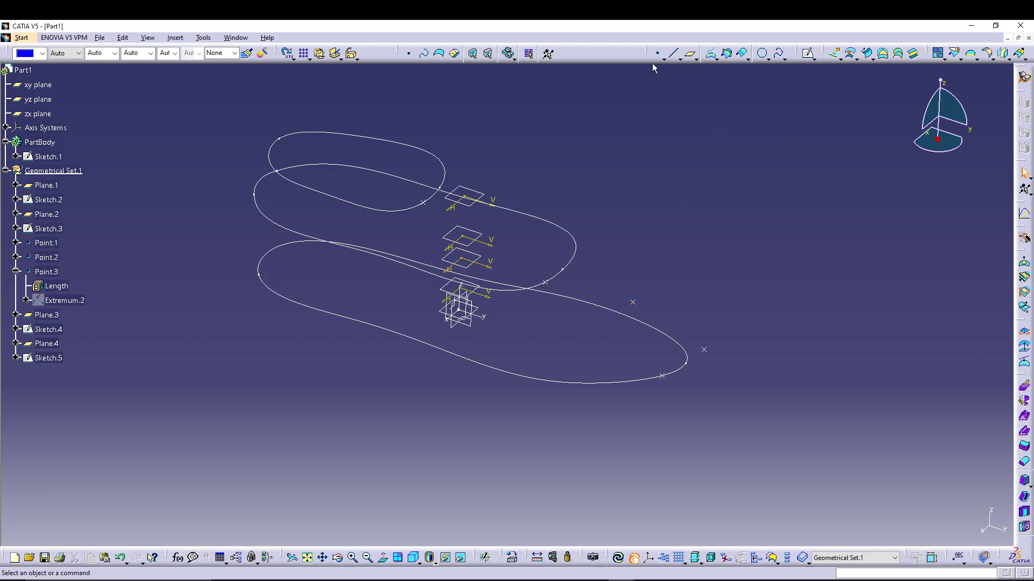
- Create Plane.5 as a 9 mm offset from Plane.2
{"action": "left_click", "coordinate": [690, 53]}
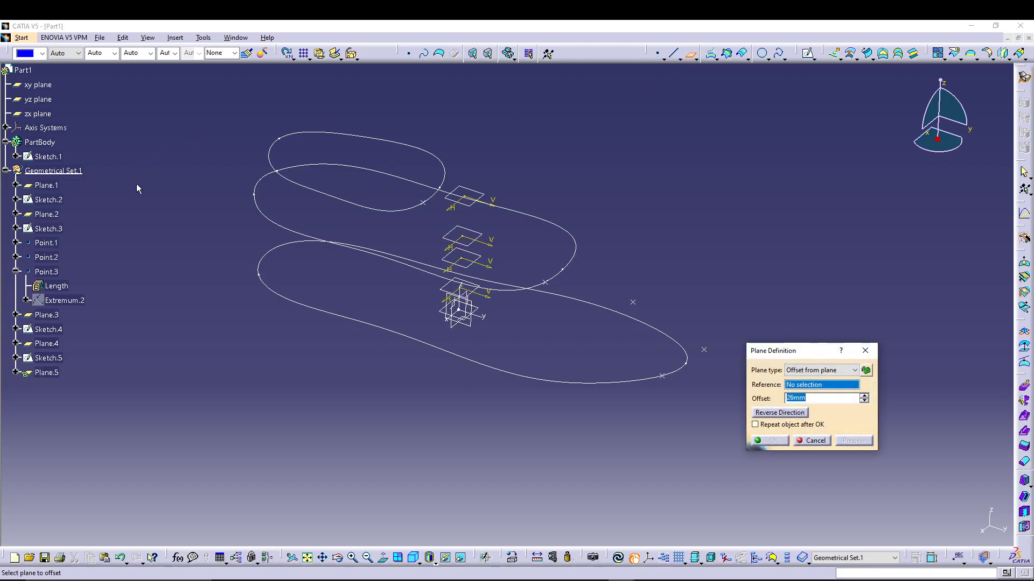
{"action": "left_click", "coordinate": [61, 213]}
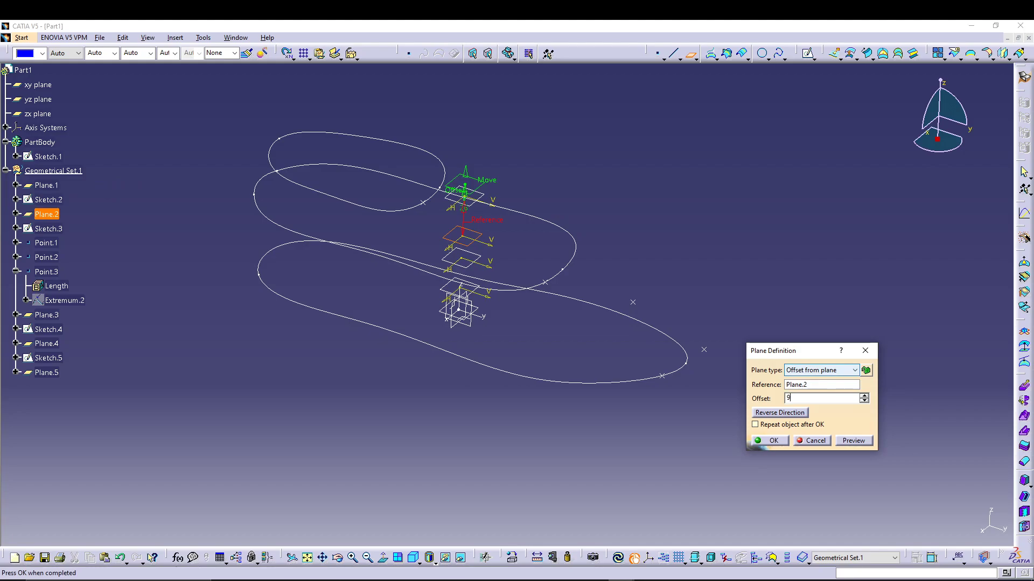
{"action": "key", "text": "Return"}
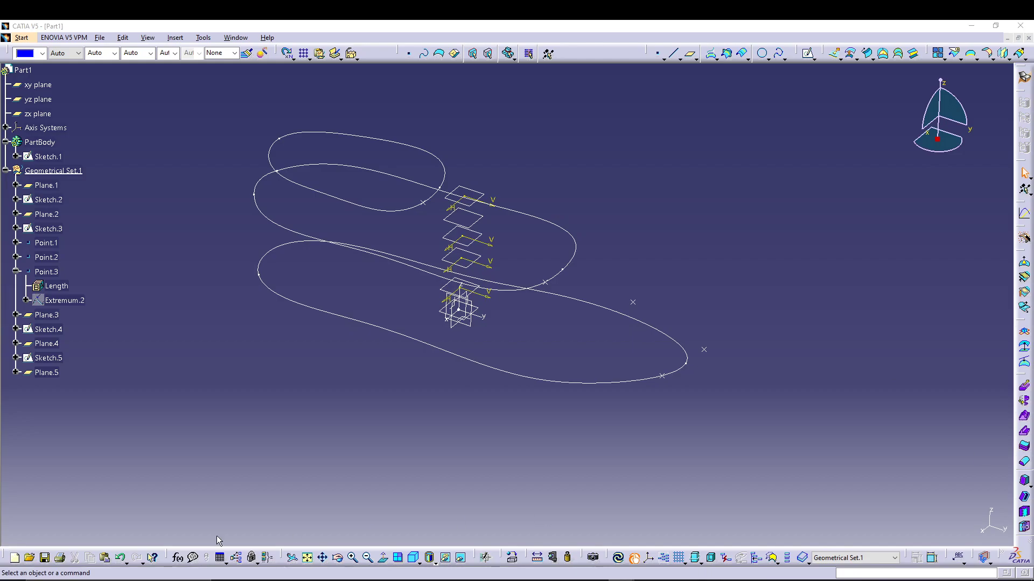
- Create Sketch.6 on Plane.5 with a single point, then exit back to 3-D
{"action": "left_click", "coordinate": [46, 373]}
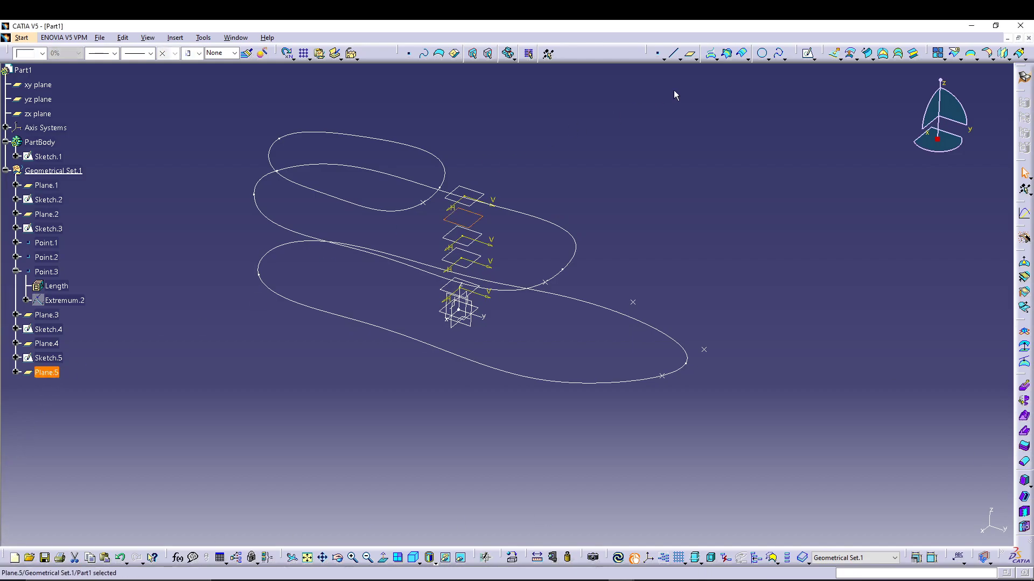
{"action": "left_click", "coordinate": [807, 53]}
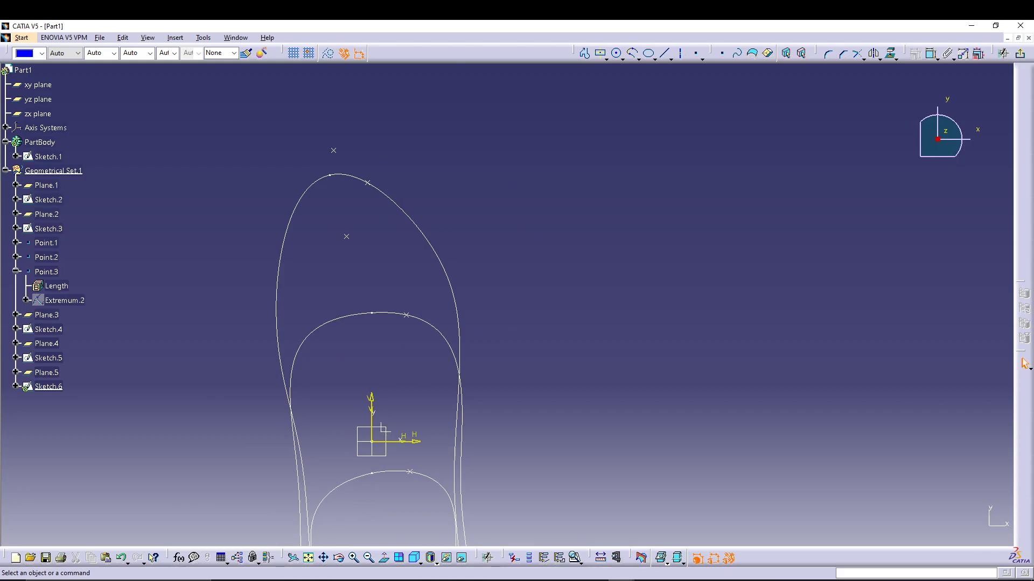
{"action": "middle_click_drag", "start_coordinate": [508, 299], "coordinate": [624, 242]}
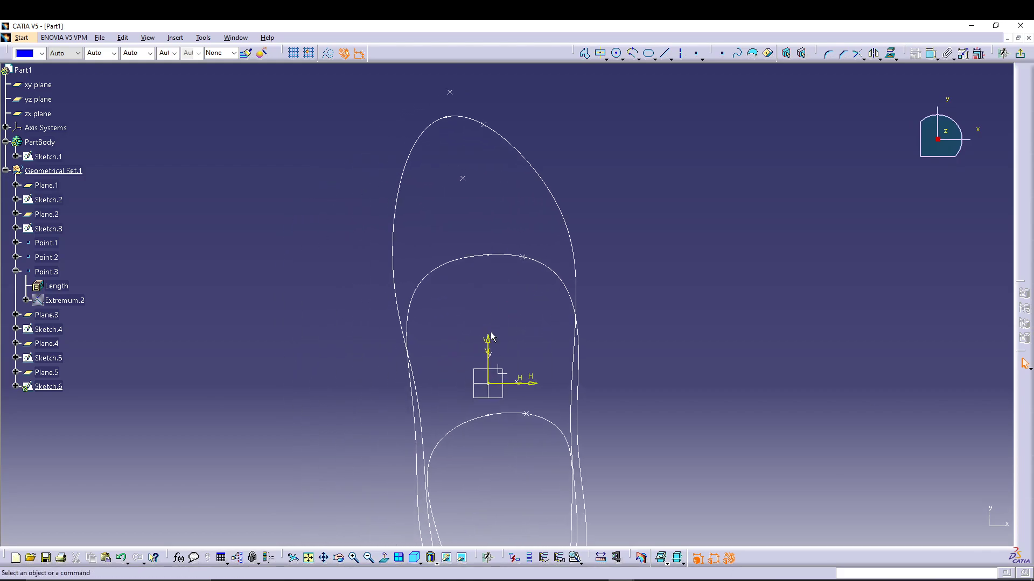
{"action": "left_click", "coordinate": [681, 53]}
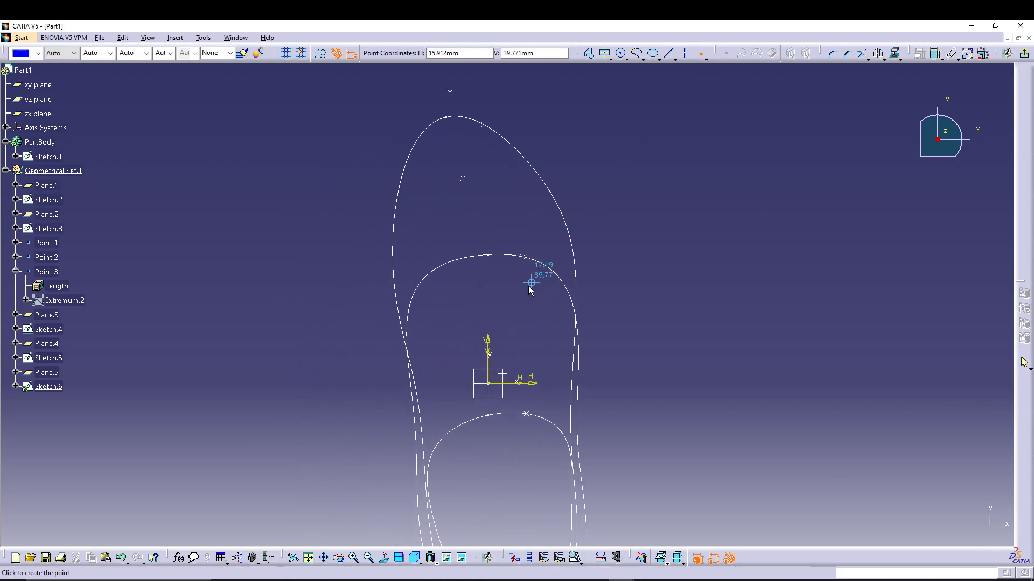
{"action": "key", "text": "Escape"}
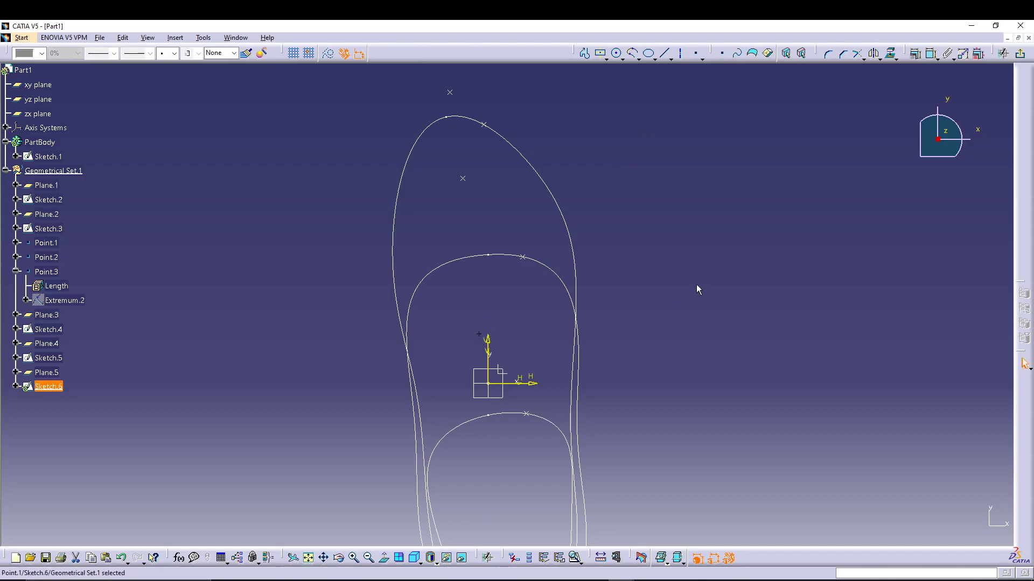
{"action": "left_click", "coordinate": [1023, 54]}
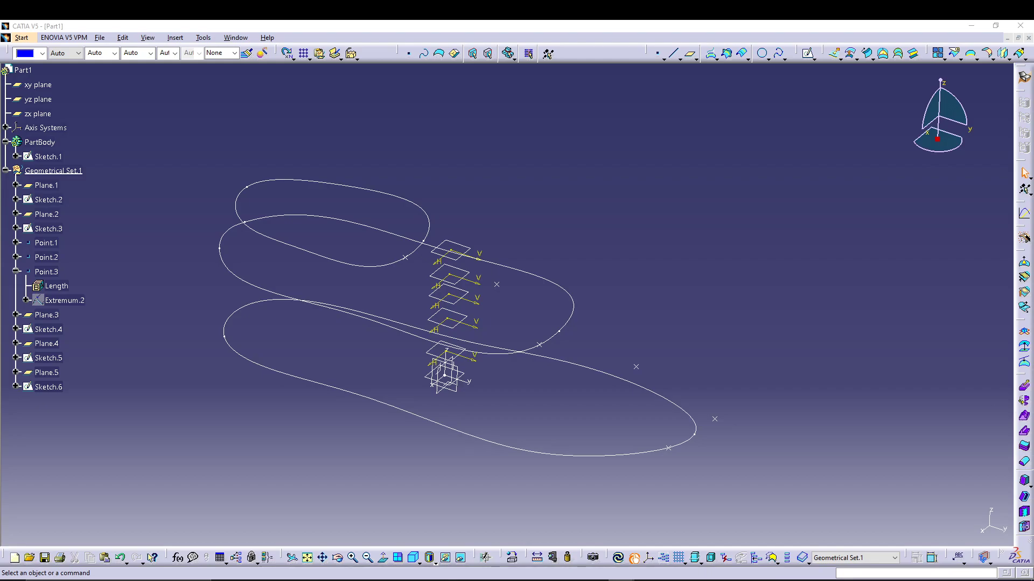
- Slide Point.3 to a new position along the Sketch.2 outline
{"action": "middle_click_drag", "start_coordinate": [699, 299], "coordinate": [640, 472]}
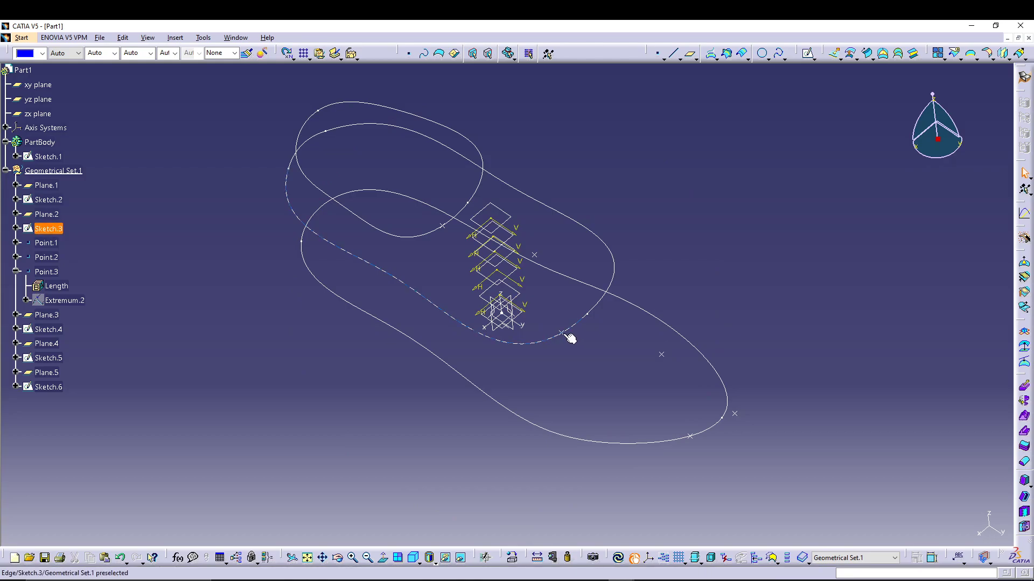
{"action": "double_click", "coordinate": [445, 232]}
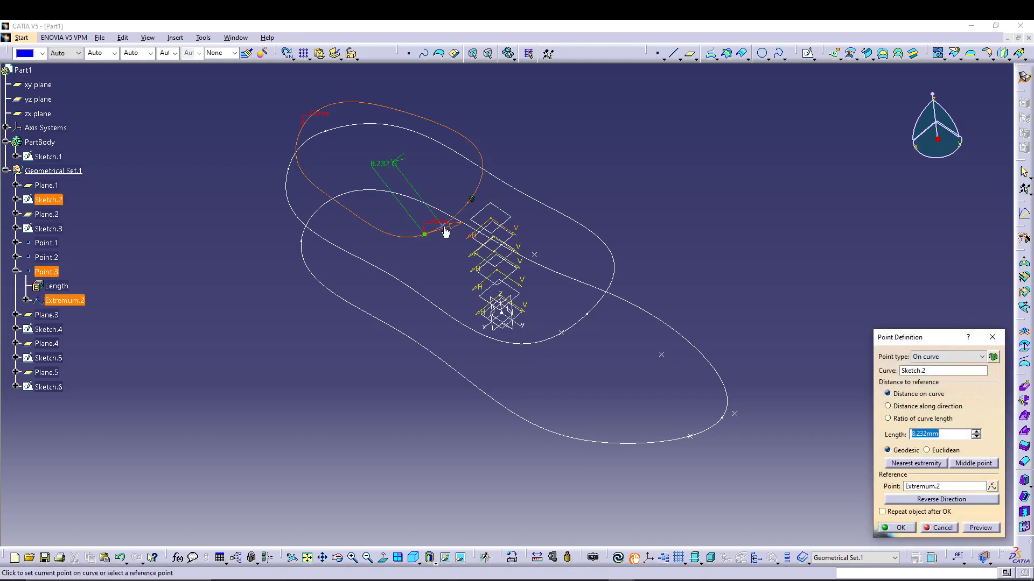
{"action": "left_click", "coordinate": [443, 228]}
{"action": "left_click_drag", "start_coordinate": [414, 233], "coordinate": [478, 209]}
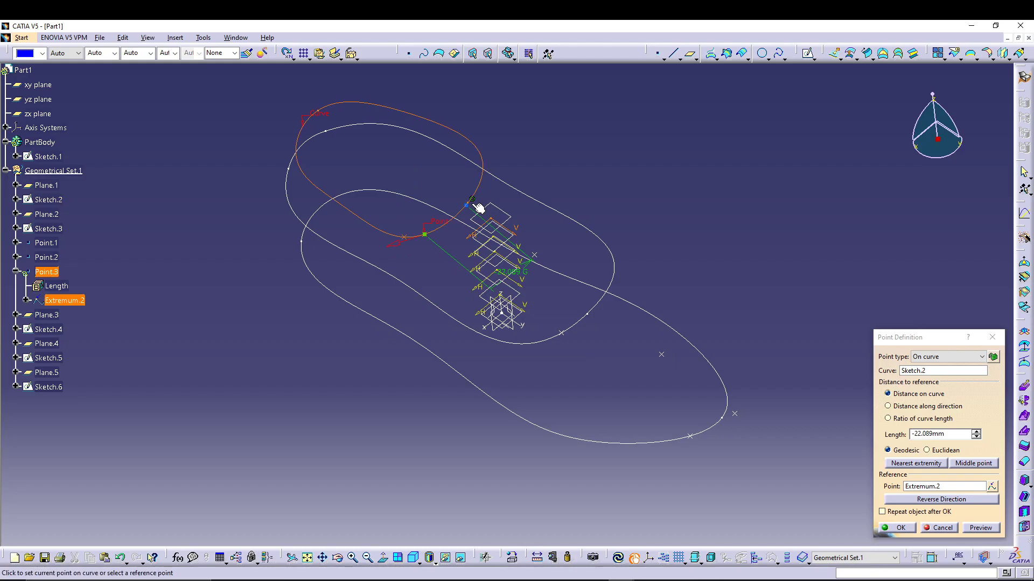
{"action": "left_click", "coordinate": [896, 528]}
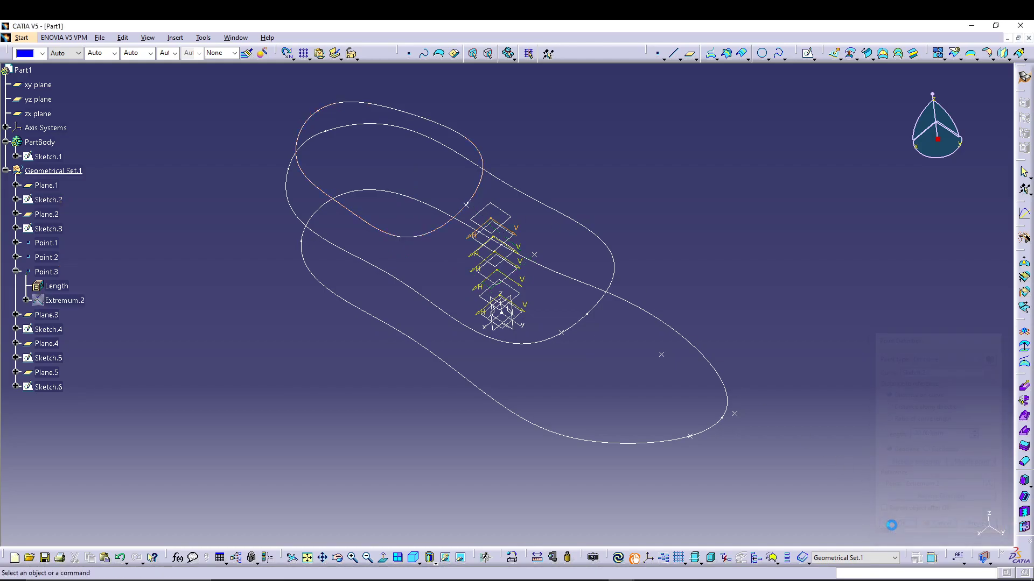
- Move Point.2 to -368.064 mm along Sketch.3 and zoom out to the whole model
{"action": "double_click", "coordinate": [568, 336]}
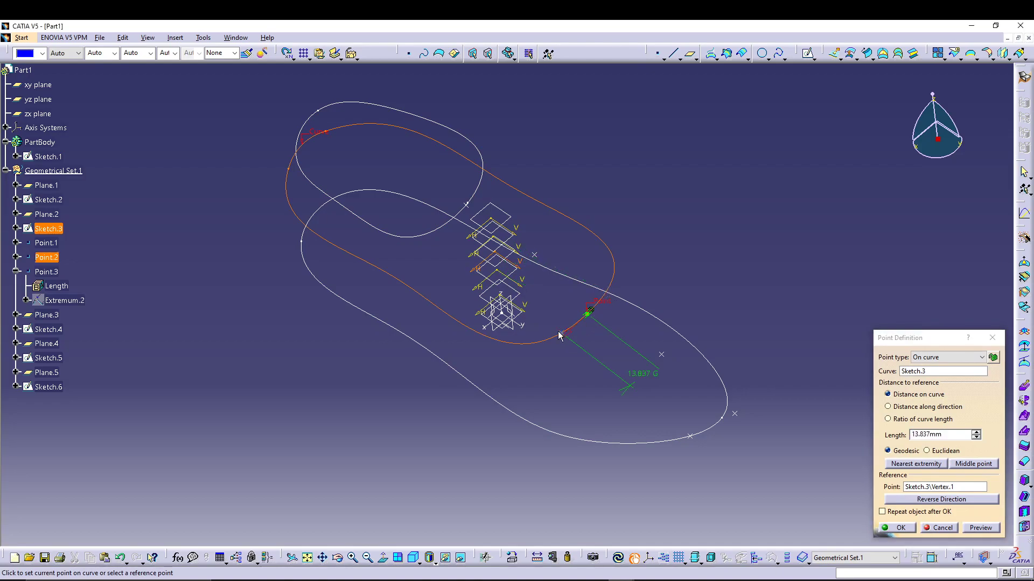
{"action": "left_click_drag", "start_coordinate": [558, 336], "coordinate": [568, 334]}
{"action": "middle_click_drag", "start_coordinate": [582, 327], "coordinate": [616, 358], "text": "ctrl"}
{"action": "left_click", "coordinate": [603, 356]}
{"action": "left_click", "coordinate": [612, 349]}
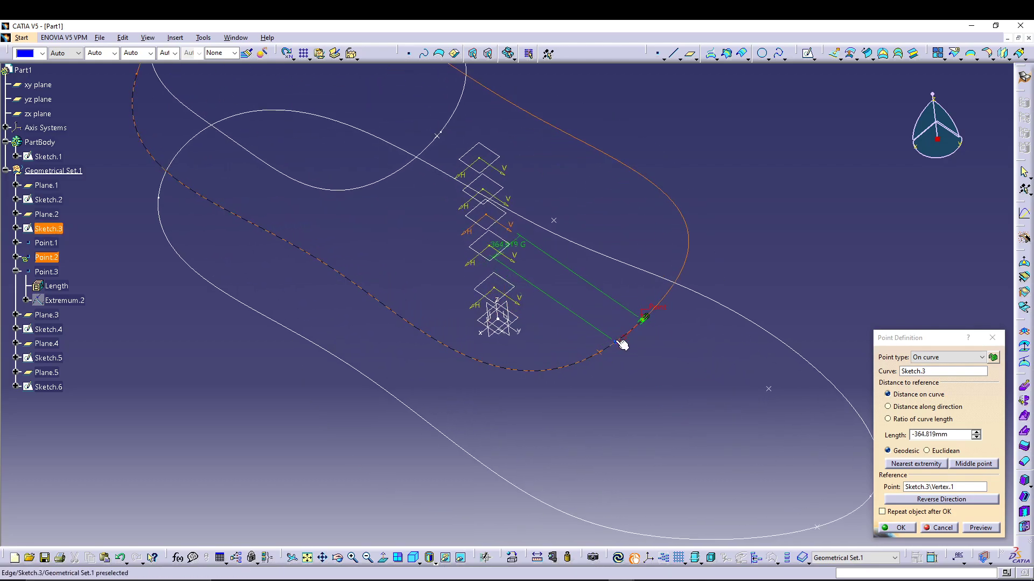
{"action": "left_click", "coordinate": [647, 322]}
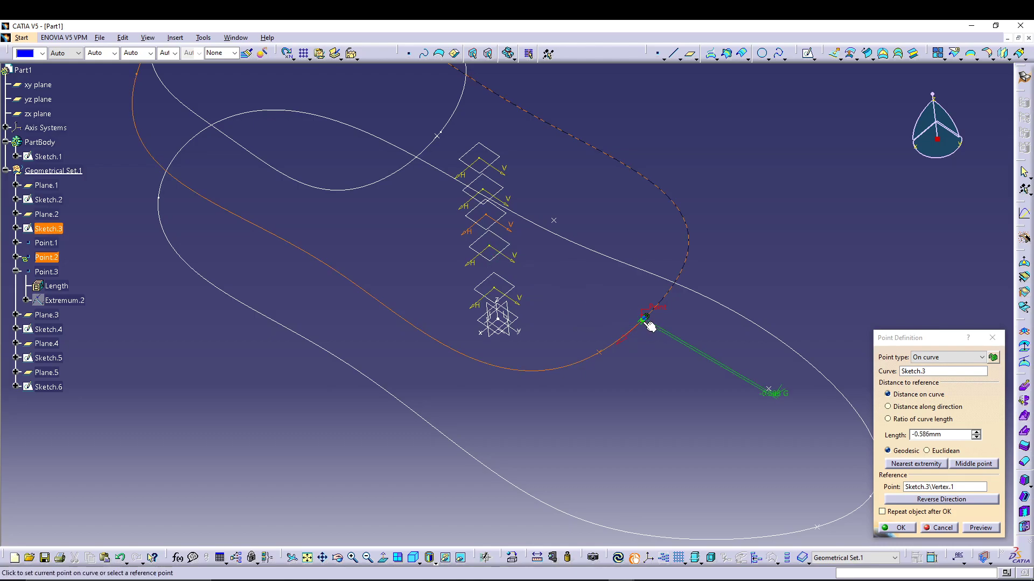
{"action": "left_click", "coordinate": [626, 340]}
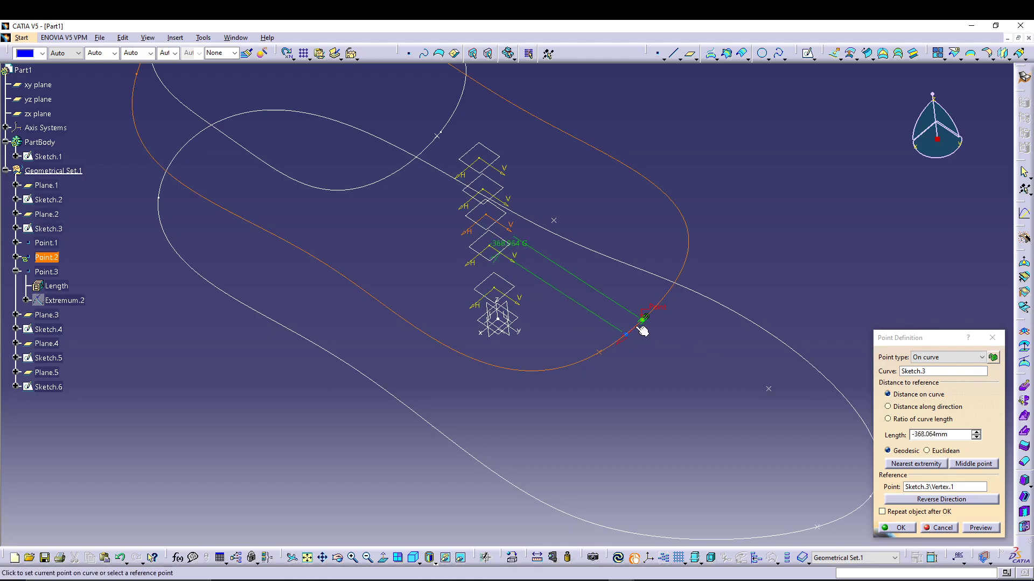
{"action": "left_click", "coordinate": [904, 528]}
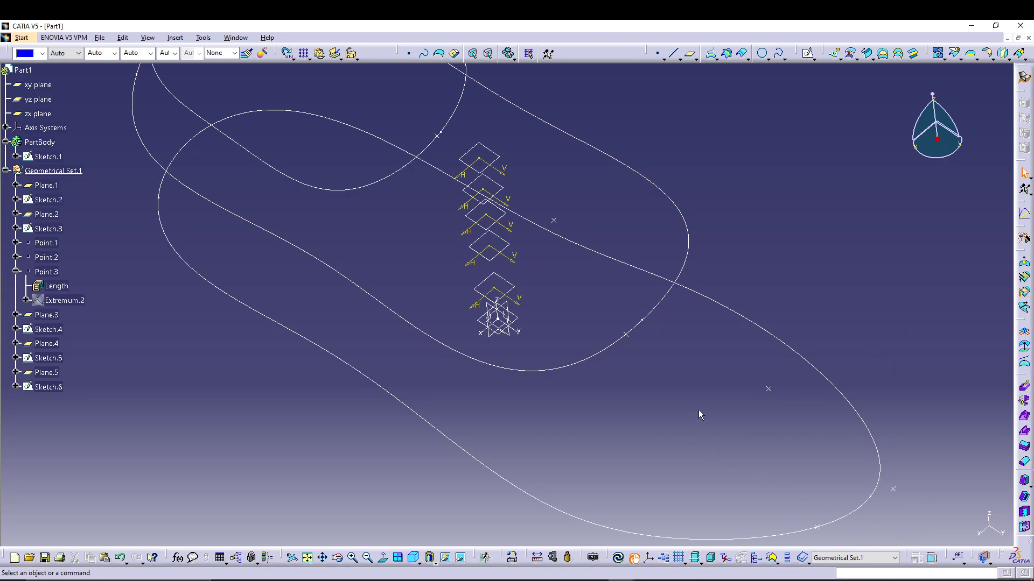
{"action": "mouse_move", "coordinate": [742, 460]}
{"action": "middle_mouse_down"}
{"action": "mouse_move", "coordinate": [747, 482]}
{"action": "mouse_move", "coordinate": [854, 298]}
{"action": "mouse_move", "coordinate": [855, 312]}
{"action": "middle_mouse_up"}
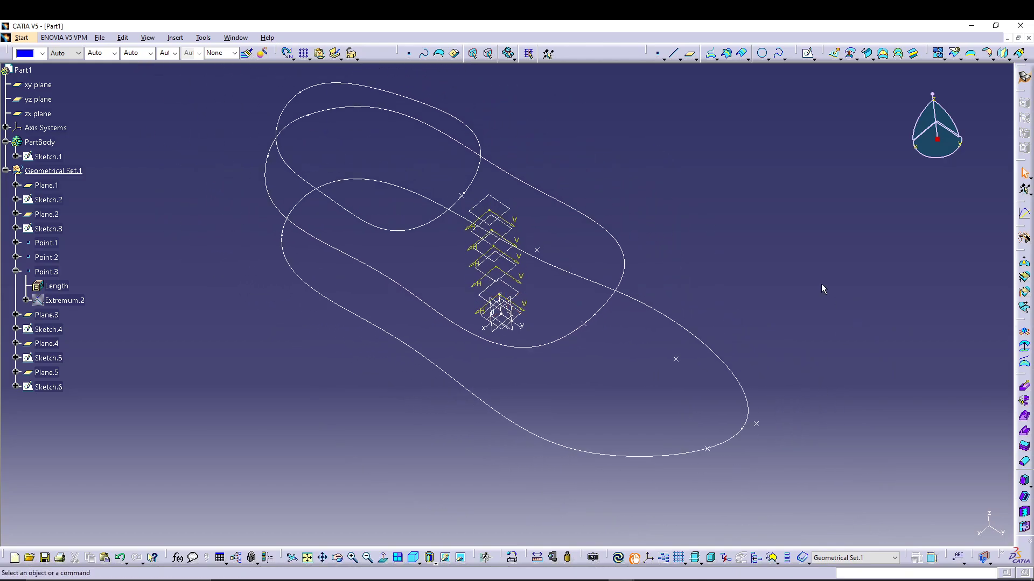
- Create Spline.1 through Point.1, the Sketch 4–6 vertices, Point.2 and Point.3, in order
{"action": "left_click", "coordinate": [778, 56]}
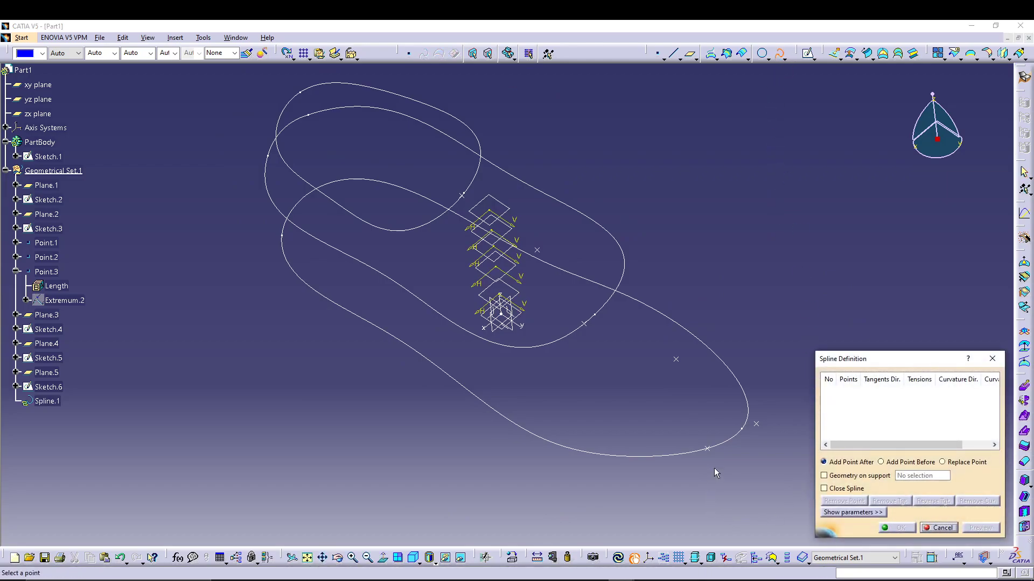
{"action": "left_click", "coordinate": [707, 450]}
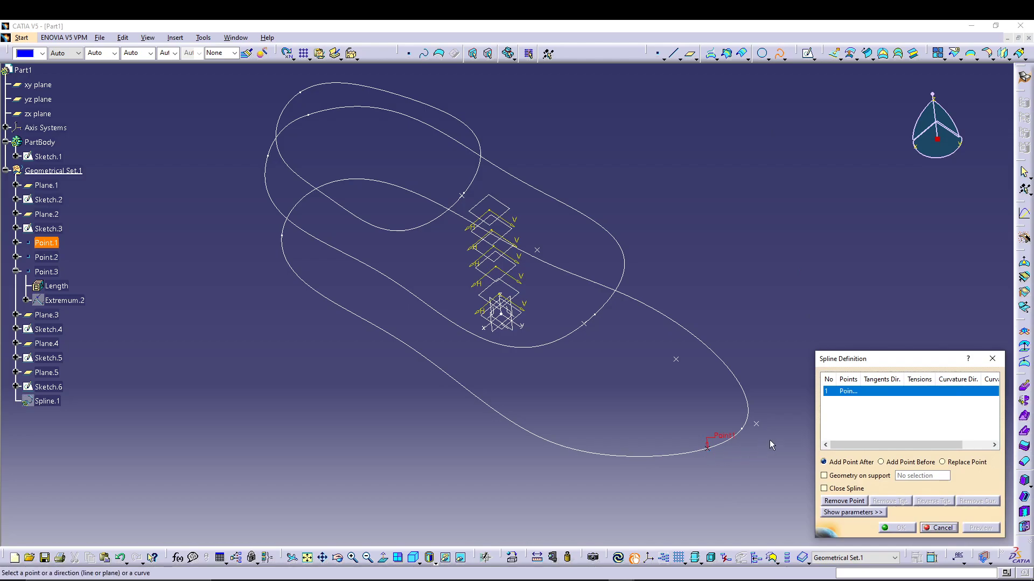
{"action": "left_click", "coordinate": [760, 426]}
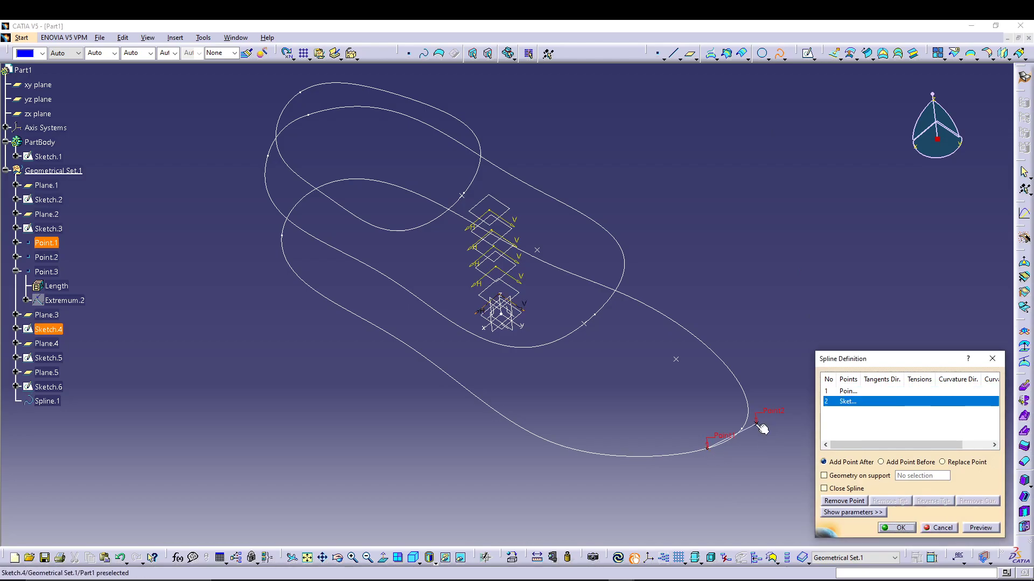
{"action": "left_click", "coordinate": [676, 358]}
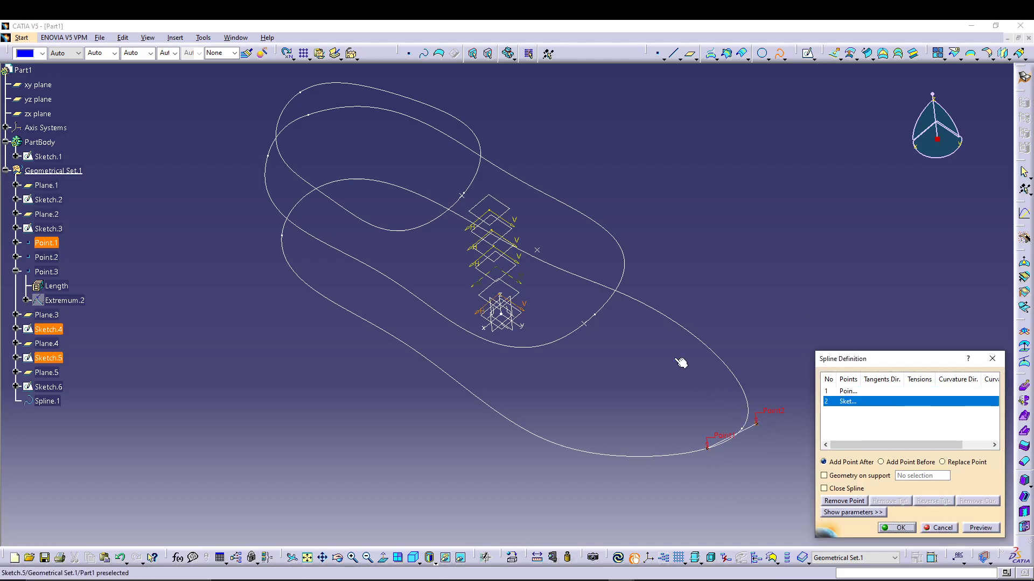
{"action": "left_click", "coordinate": [587, 327]}
{"action": "left_click", "coordinate": [542, 252]}
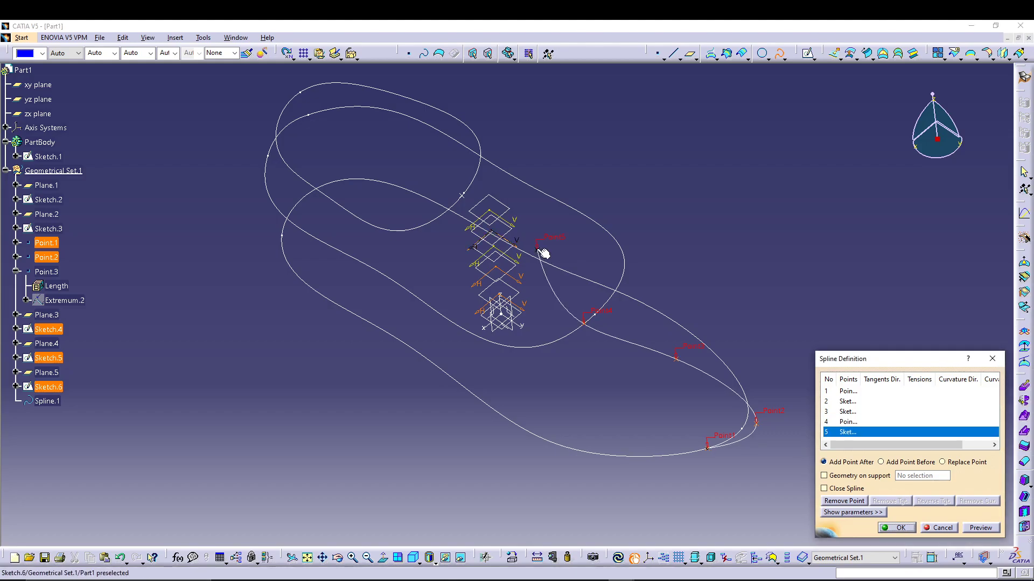
{"action": "left_click", "coordinate": [464, 194]}
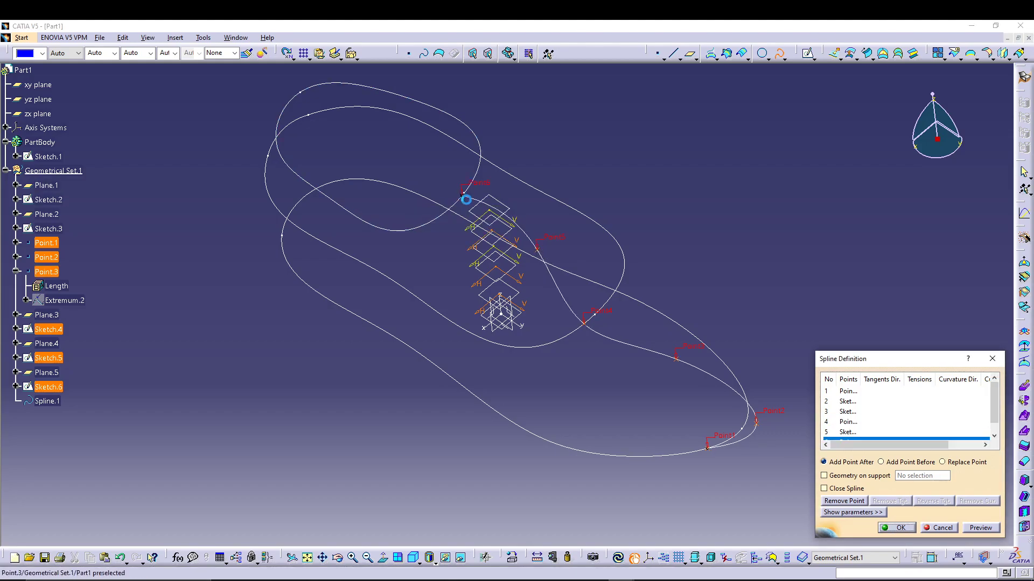
{"action": "left_click", "coordinate": [897, 529]}
{"action": "mouse_move", "coordinate": [791, 346]}
{"action": "middle_mouse_down"}
{"action": "mouse_move", "coordinate": [695, 427]}
{"action": "mouse_move", "coordinate": [624, 353]}
{"action": "mouse_move", "coordinate": [631, 376]}
{"action": "middle_mouse_up"}
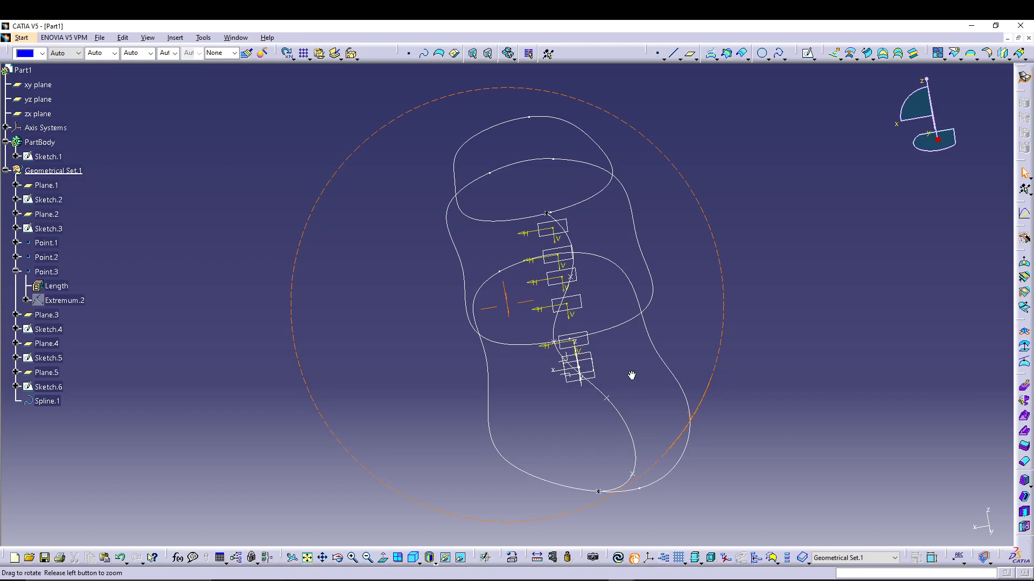
- Slide Point.1 along the sole outline to about 13.614 mm
{"action": "mouse_move", "coordinate": [783, 443]}
{"action": "middle_mouse_down"}
{"action": "mouse_move", "coordinate": [776, 434]}
{"action": "mouse_move", "coordinate": [786, 442]}
{"action": "middle_mouse_up"}
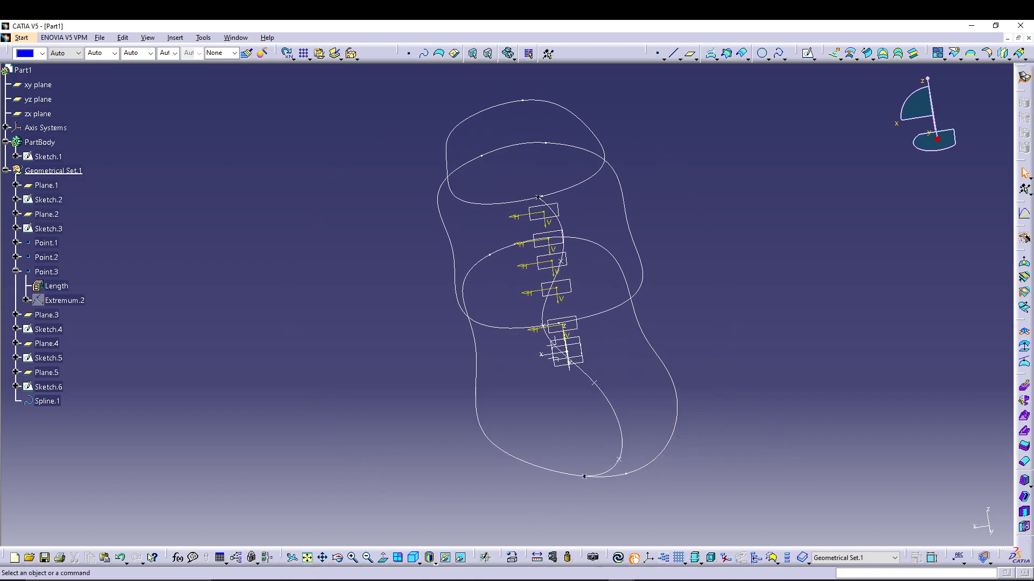
{"action": "mouse_move", "coordinate": [153, 412]}
{"action": "middle_mouse_down"}
{"action": "mouse_move", "coordinate": [260, 427]}
{"action": "mouse_move", "coordinate": [312, 389]}
{"action": "middle_mouse_up"}
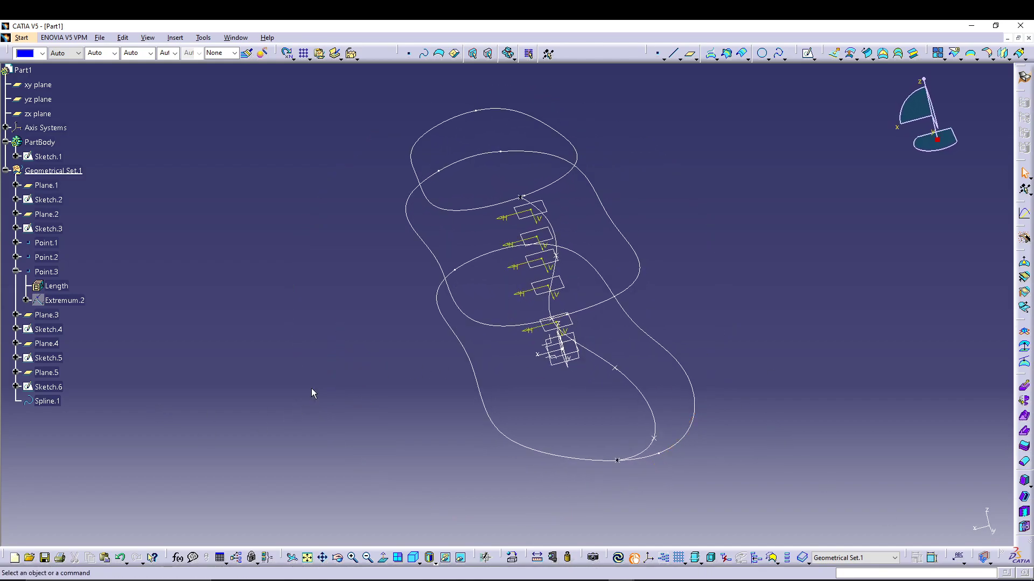
{"action": "double_click", "coordinate": [622, 460]}
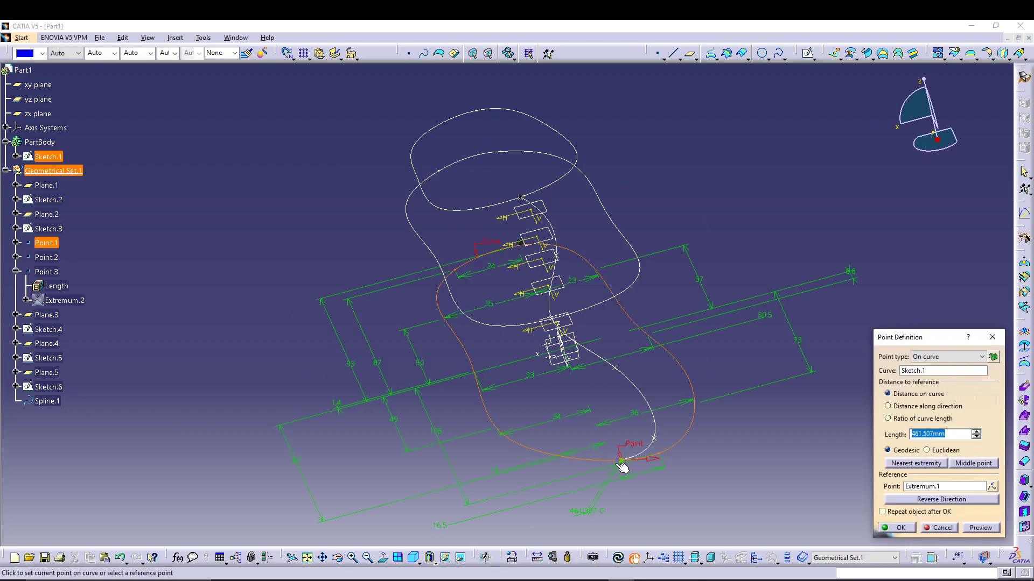
{"action": "middle_click_drag", "start_coordinate": [624, 480], "coordinate": [599, 442], "text": "ctrl"}
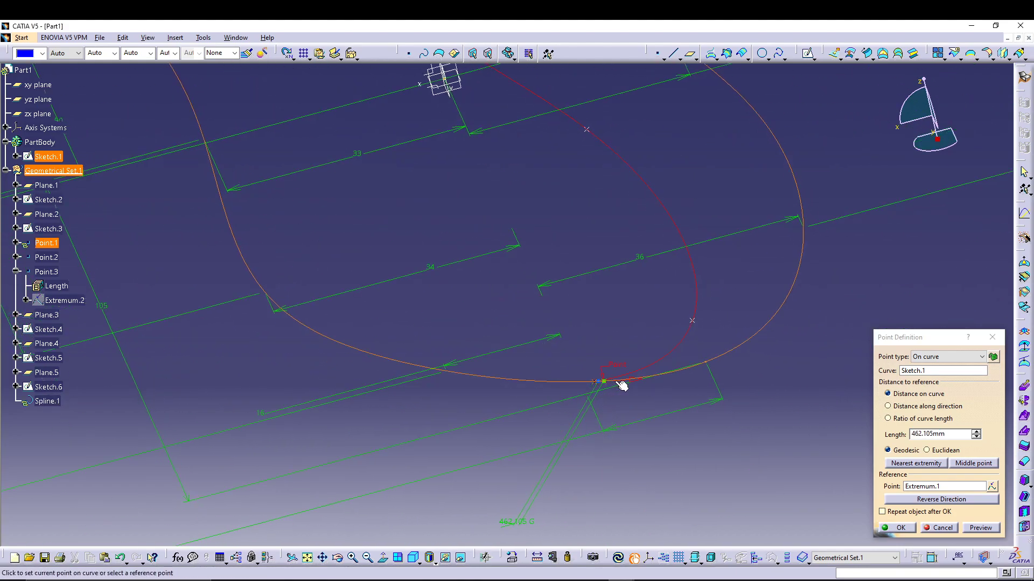
{"action": "left_click", "coordinate": [713, 360]}
{"action": "left_click_drag", "start_coordinate": [715, 360], "coordinate": [705, 364]}
{"action": "left_click", "coordinate": [895, 527]}
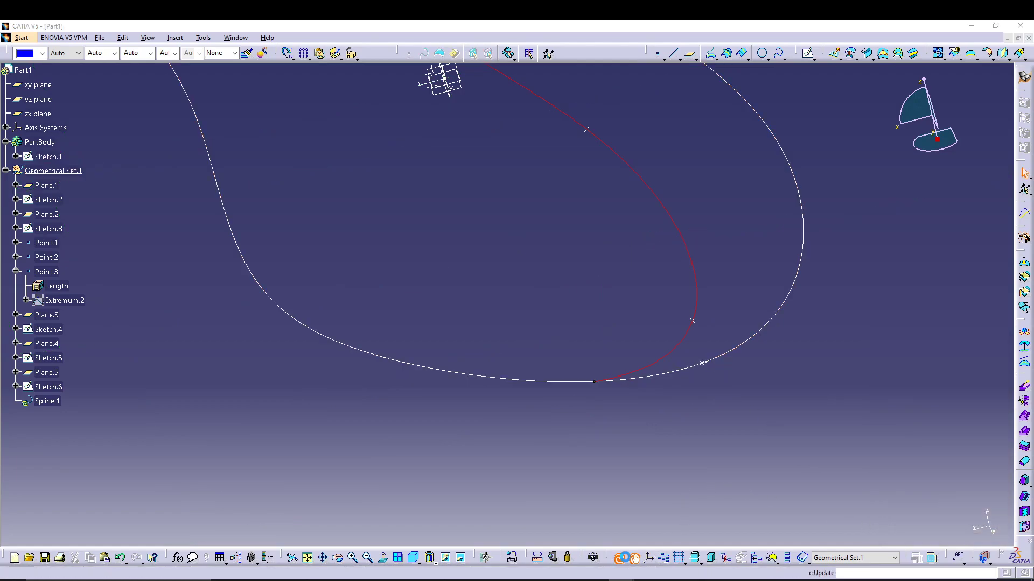
- Move Point.2 along its curve to sit next to the sketch's reference vertex
{"action": "mouse_move", "coordinate": [623, 397]}
{"action": "middle_mouse_down"}
{"action": "mouse_move", "coordinate": [580, 332]}
{"action": "mouse_move", "coordinate": [595, 384]}
{"action": "mouse_move", "coordinate": [530, 385]}
{"action": "mouse_move", "coordinate": [523, 351]}
{"action": "mouse_move", "coordinate": [528, 422]}
{"action": "middle_mouse_up"}
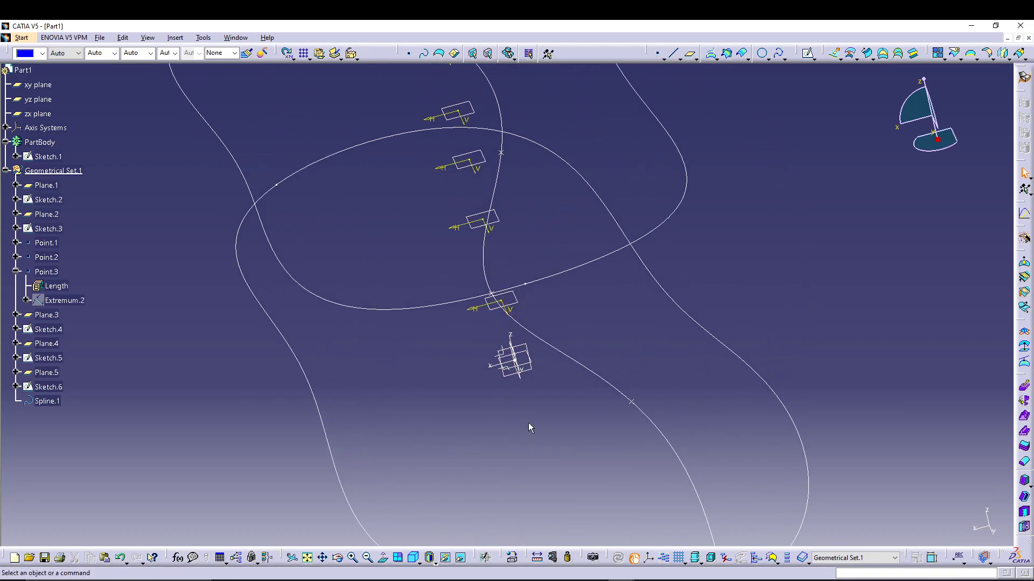
{"action": "left_click", "coordinate": [500, 298]}
{"action": "double_click", "coordinate": [499, 298]}
{"action": "middle_click_drag", "start_coordinate": [500, 298], "coordinate": [505, 224], "text": "ctrl"}
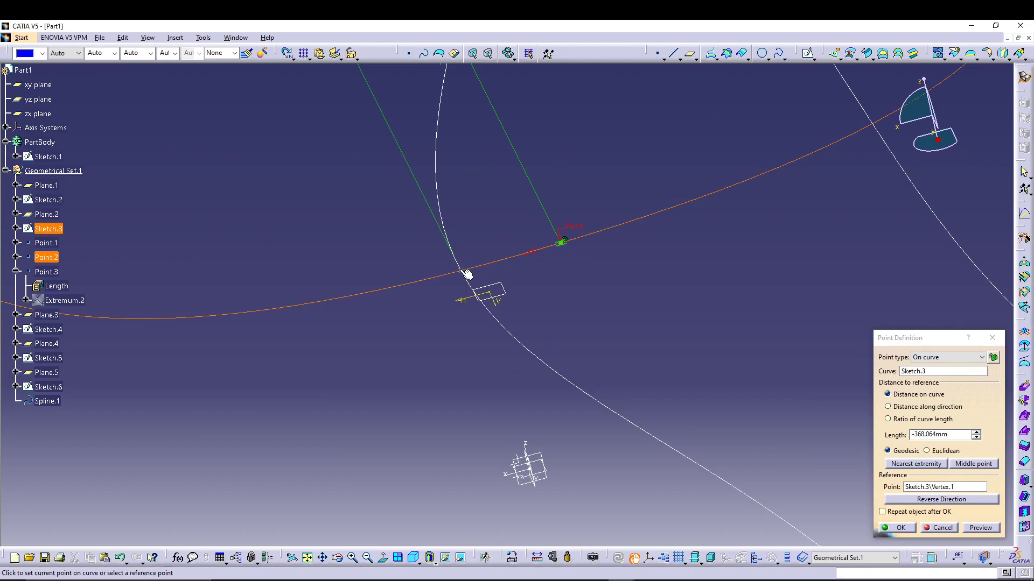
{"action": "left_click", "coordinate": [564, 243]}
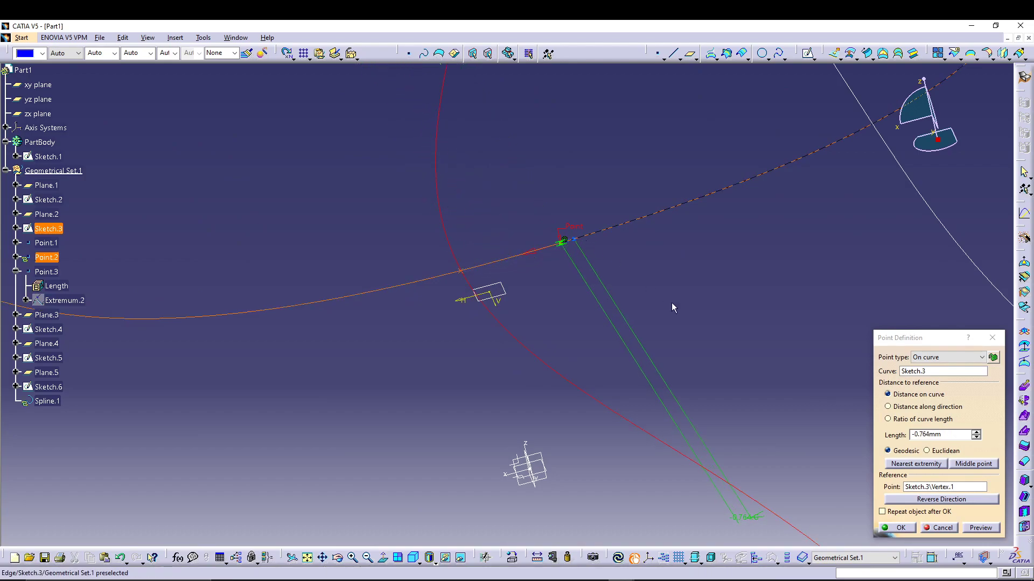
{"action": "left_click", "coordinate": [895, 528]}
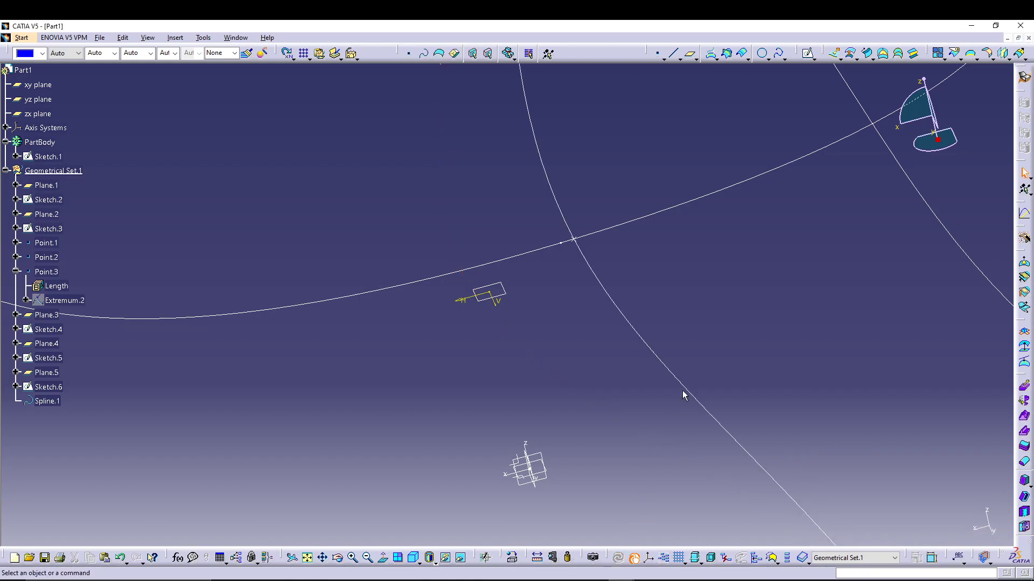
- Shift Point.3 along the Sketch.2 heel loop to -24.388 mm from its extremity
{"action": "mouse_move", "coordinate": [729, 258]}
{"action": "middle_mouse_down"}
{"action": "mouse_move", "coordinate": [743, 369]}
{"action": "mouse_move", "coordinate": [712, 264]}
{"action": "middle_mouse_up"}
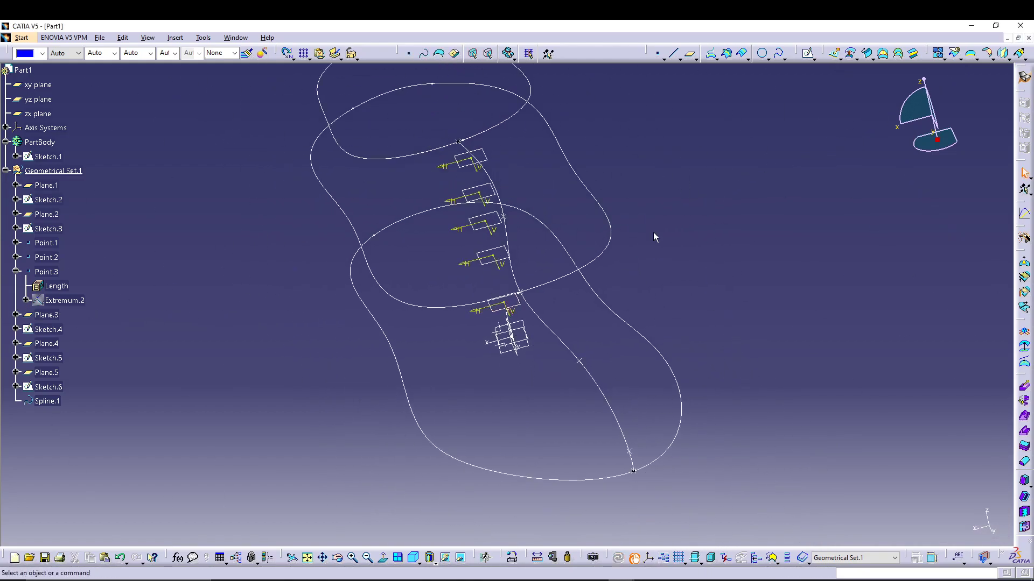
{"action": "middle_click_drag", "start_coordinate": [505, 161], "coordinate": [550, 226]}
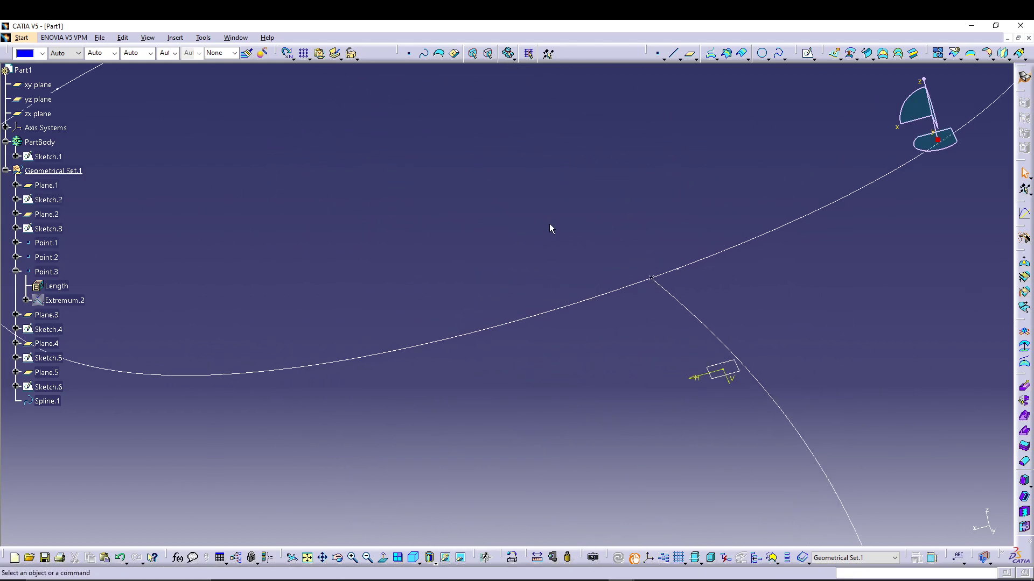
{"action": "double_click", "coordinate": [656, 280]}
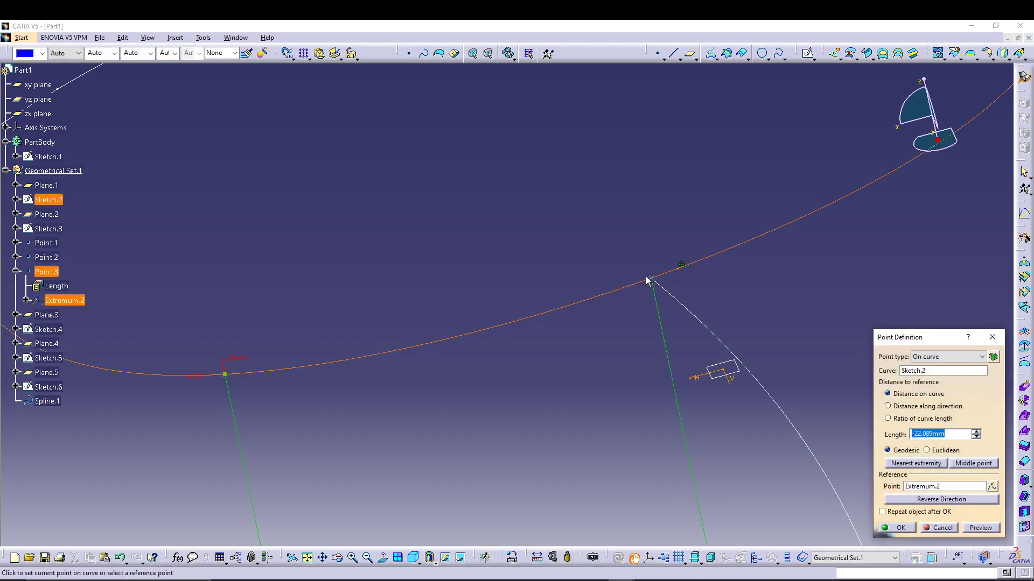
{"action": "left_click_drag", "start_coordinate": [657, 282], "coordinate": [700, 270]}
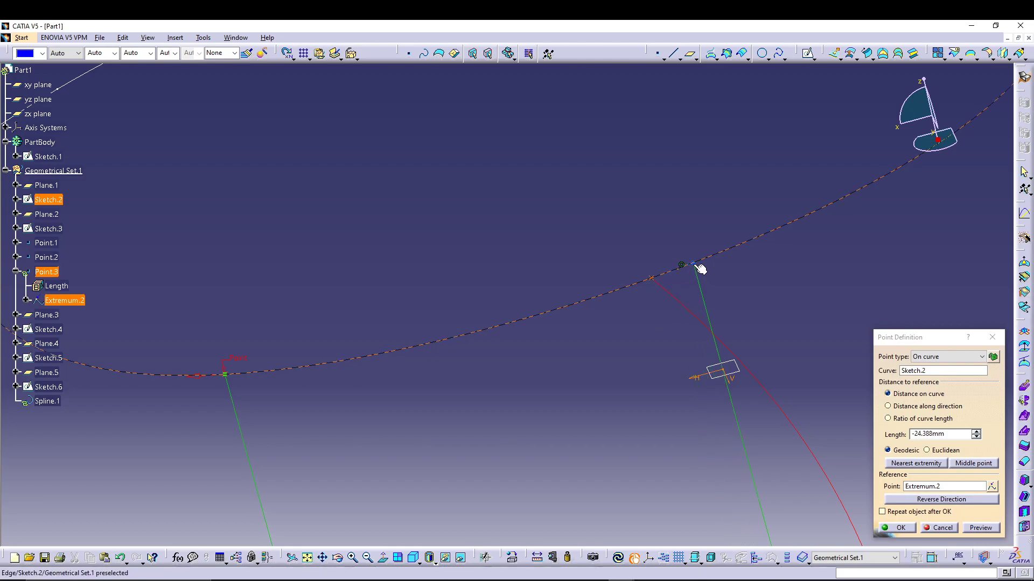
{"action": "left_click", "coordinate": [894, 528]}
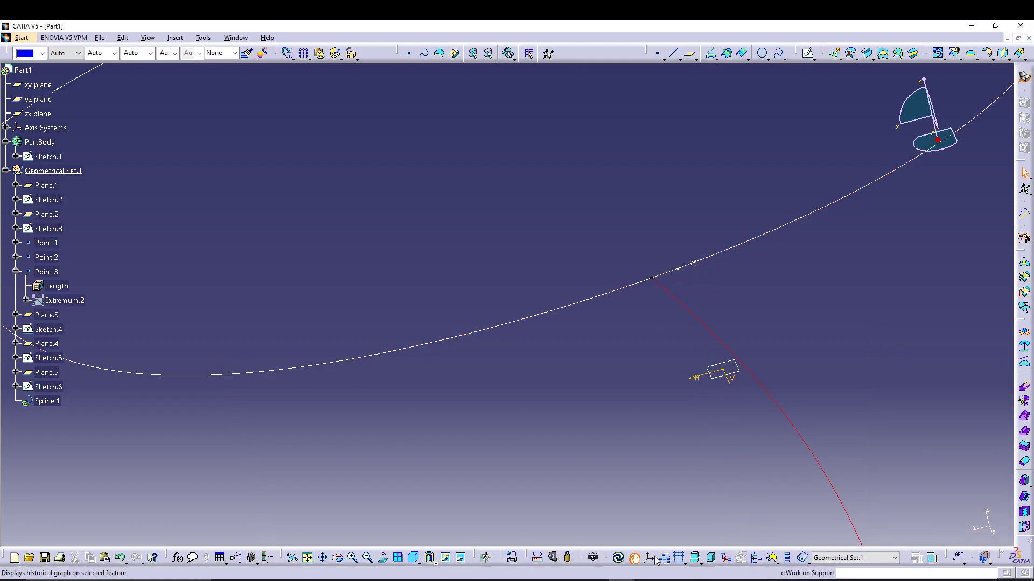
{"action": "mouse_move", "coordinate": [632, 495]}
{"action": "middle_mouse_down", "text": "ctrl"}
{"action": "mouse_move", "coordinate": [641, 438]}
{"action": "mouse_move", "coordinate": [542, 438]}
{"action": "mouse_move", "coordinate": [553, 477]}
{"action": "middle_mouse_up", "text": "ctrl"}
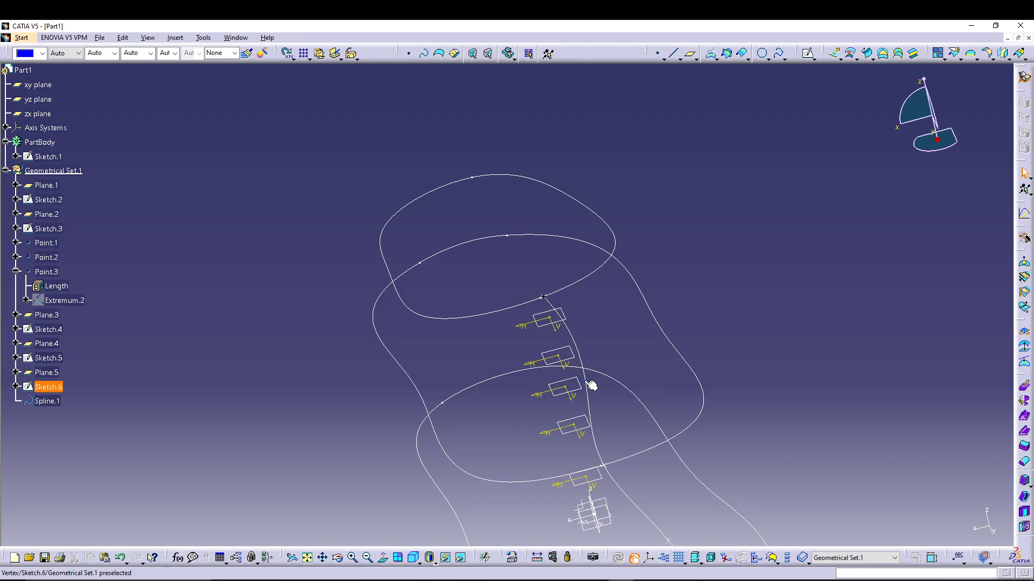
{"action": "double_click", "coordinate": [591, 386]}
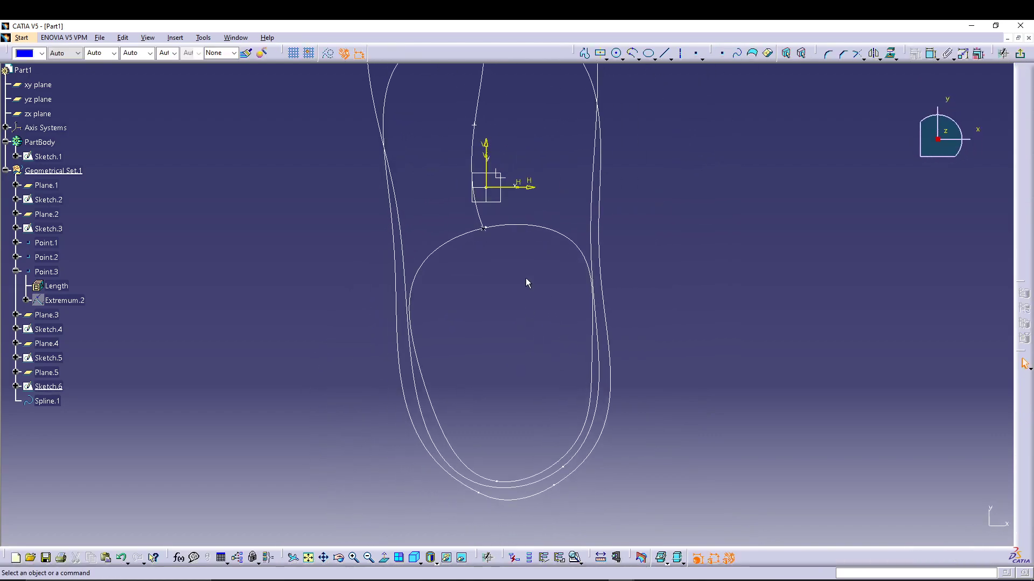
{"action": "middle_click_drag", "start_coordinate": [525, 278], "coordinate": [587, 443]}
{"action": "middle_click_drag", "start_coordinate": [606, 304], "coordinate": [626, 339], "text": "ctrl"}
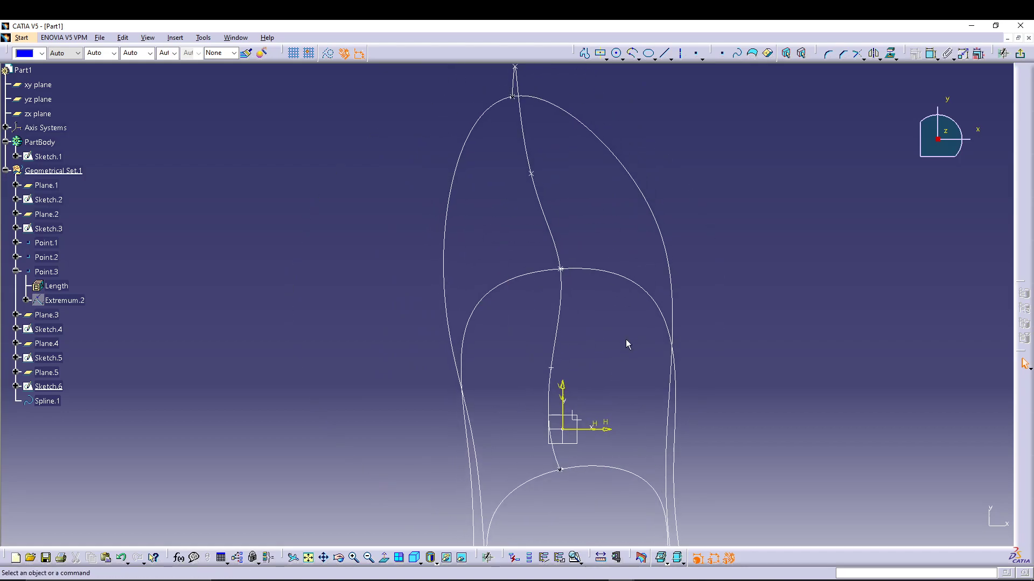
{"action": "left_click", "coordinate": [558, 371]}
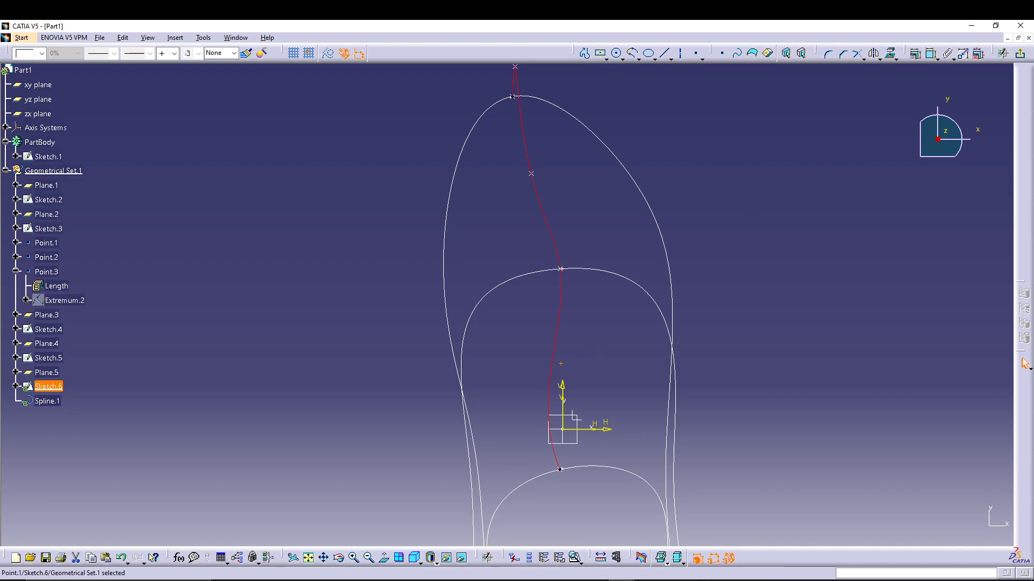
{"action": "left_click", "coordinate": [1020, 53]}
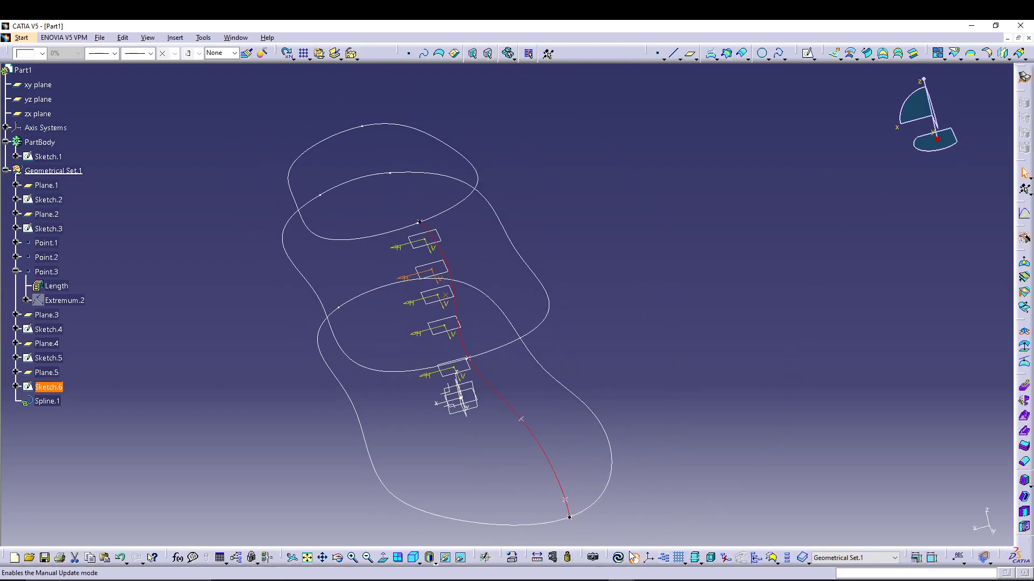
{"action": "left_click", "coordinate": [703, 368]}
{"action": "middle_click_drag", "start_coordinate": [447, 443], "coordinate": [556, 482]}
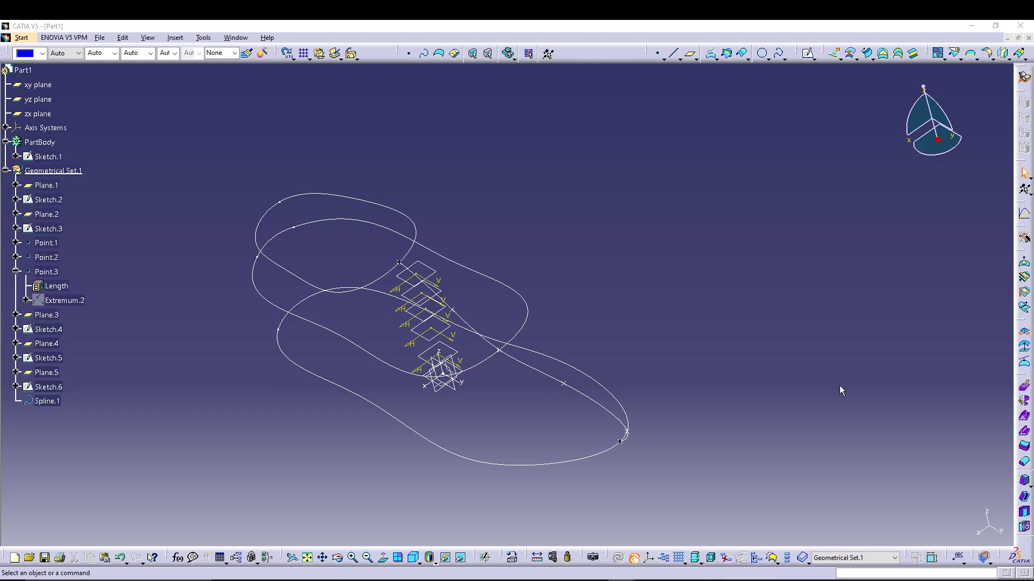
{"action": "mouse_move", "coordinate": [252, 429]}
{"action": "middle_mouse_down"}
{"action": "mouse_move", "coordinate": [358, 427]}
{"action": "mouse_move", "coordinate": [381, 360]}
{"action": "mouse_move", "coordinate": [411, 338]}
{"action": "middle_mouse_up"}
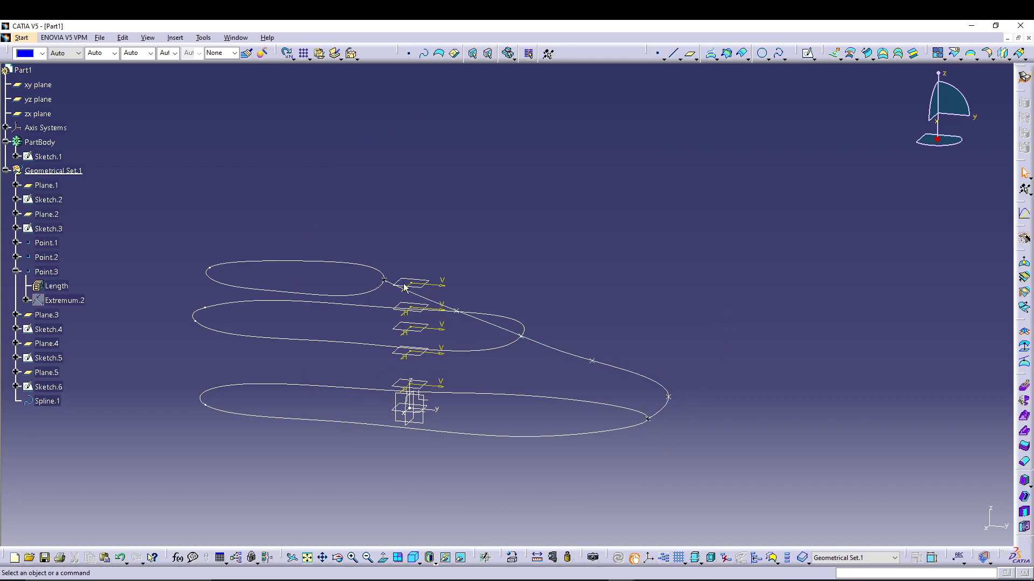
{"action": "middle_click_drag", "start_coordinate": [778, 287], "coordinate": [640, 335]}
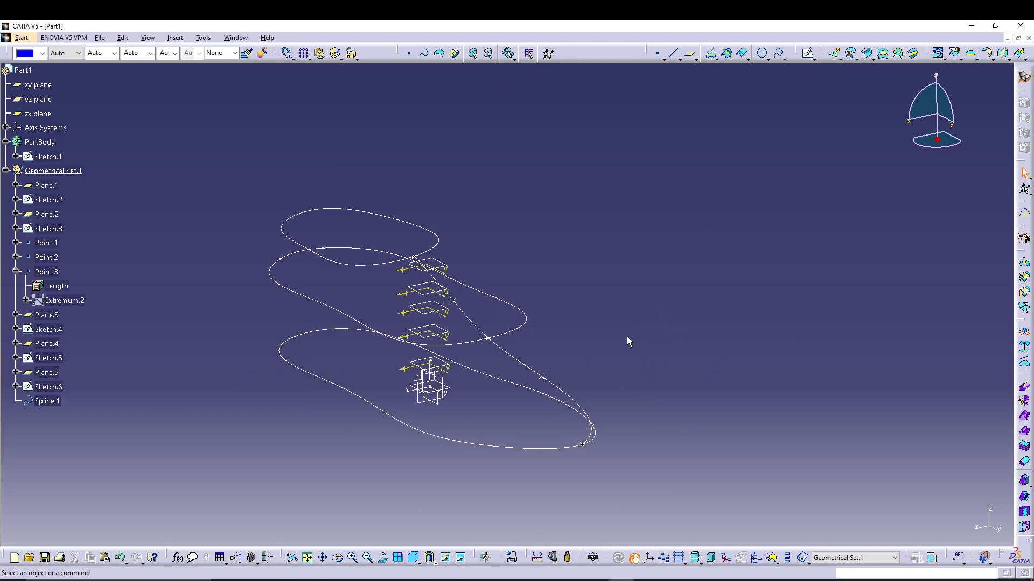